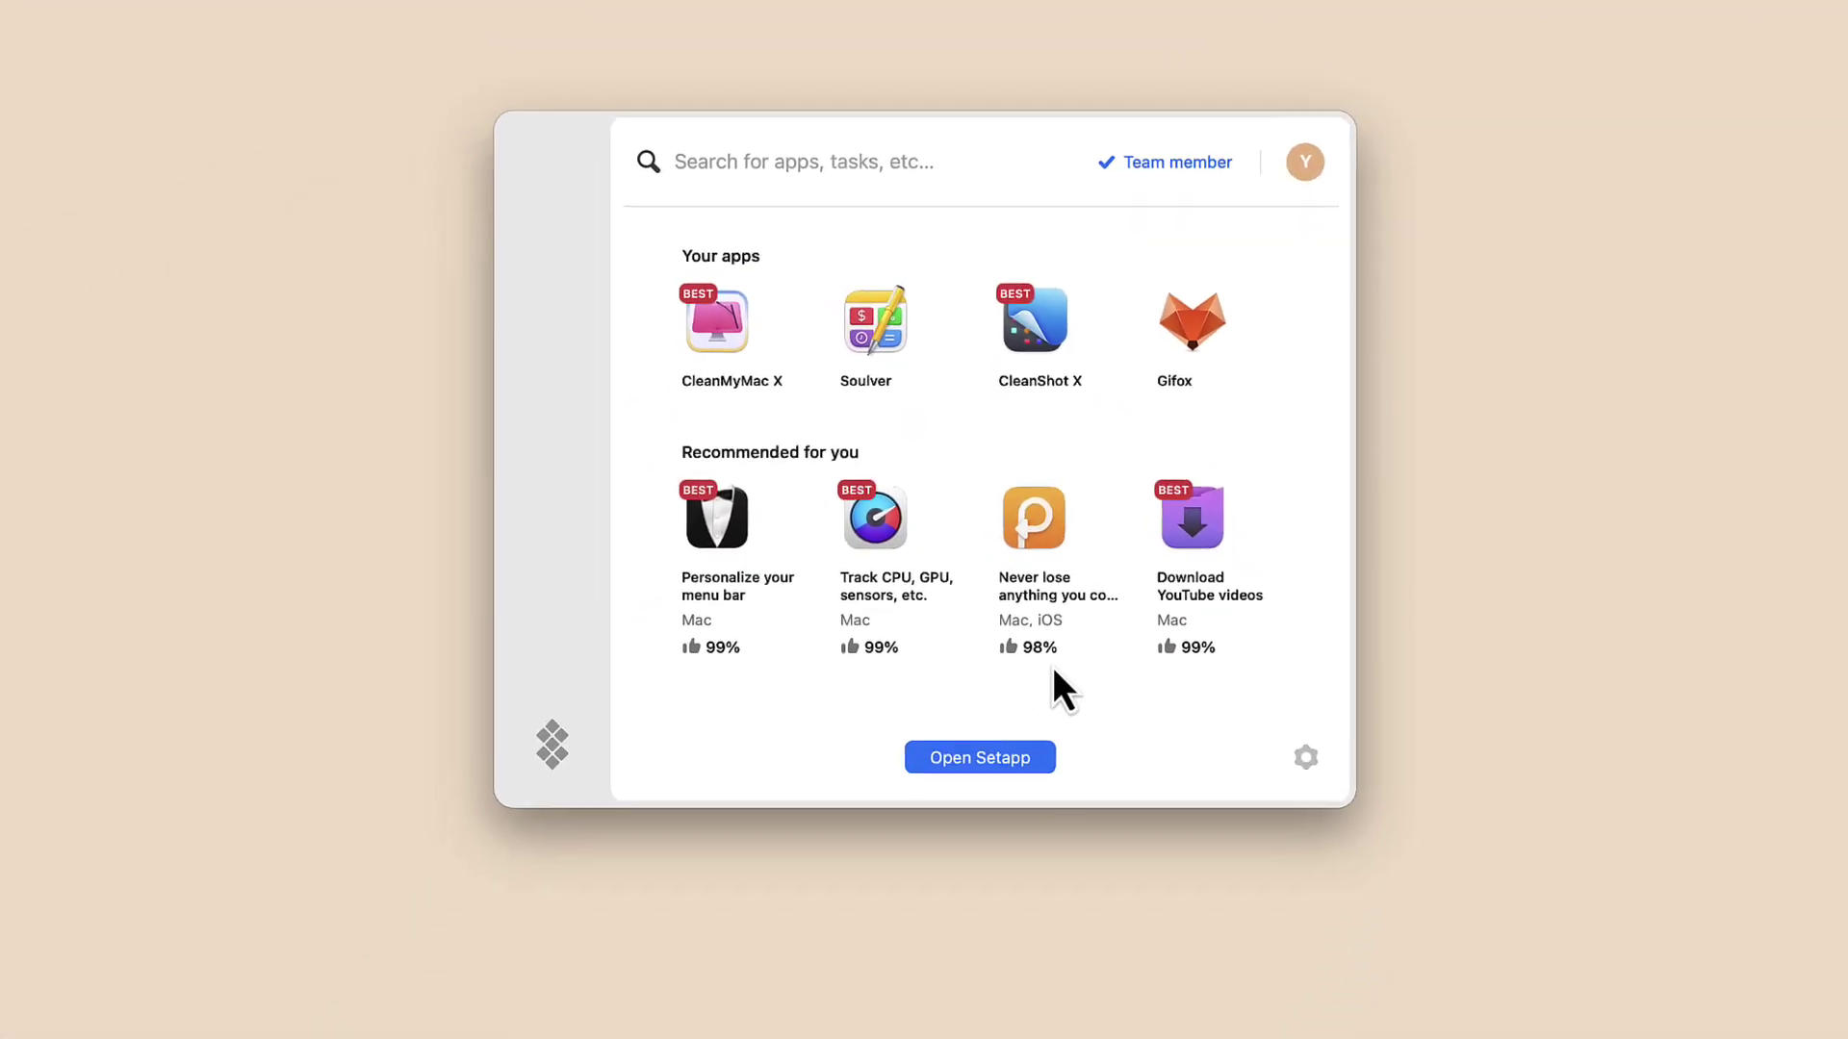
Step: Open the full Setapp window from the launcher and view How-tos and App Guides
click(1020, 746)
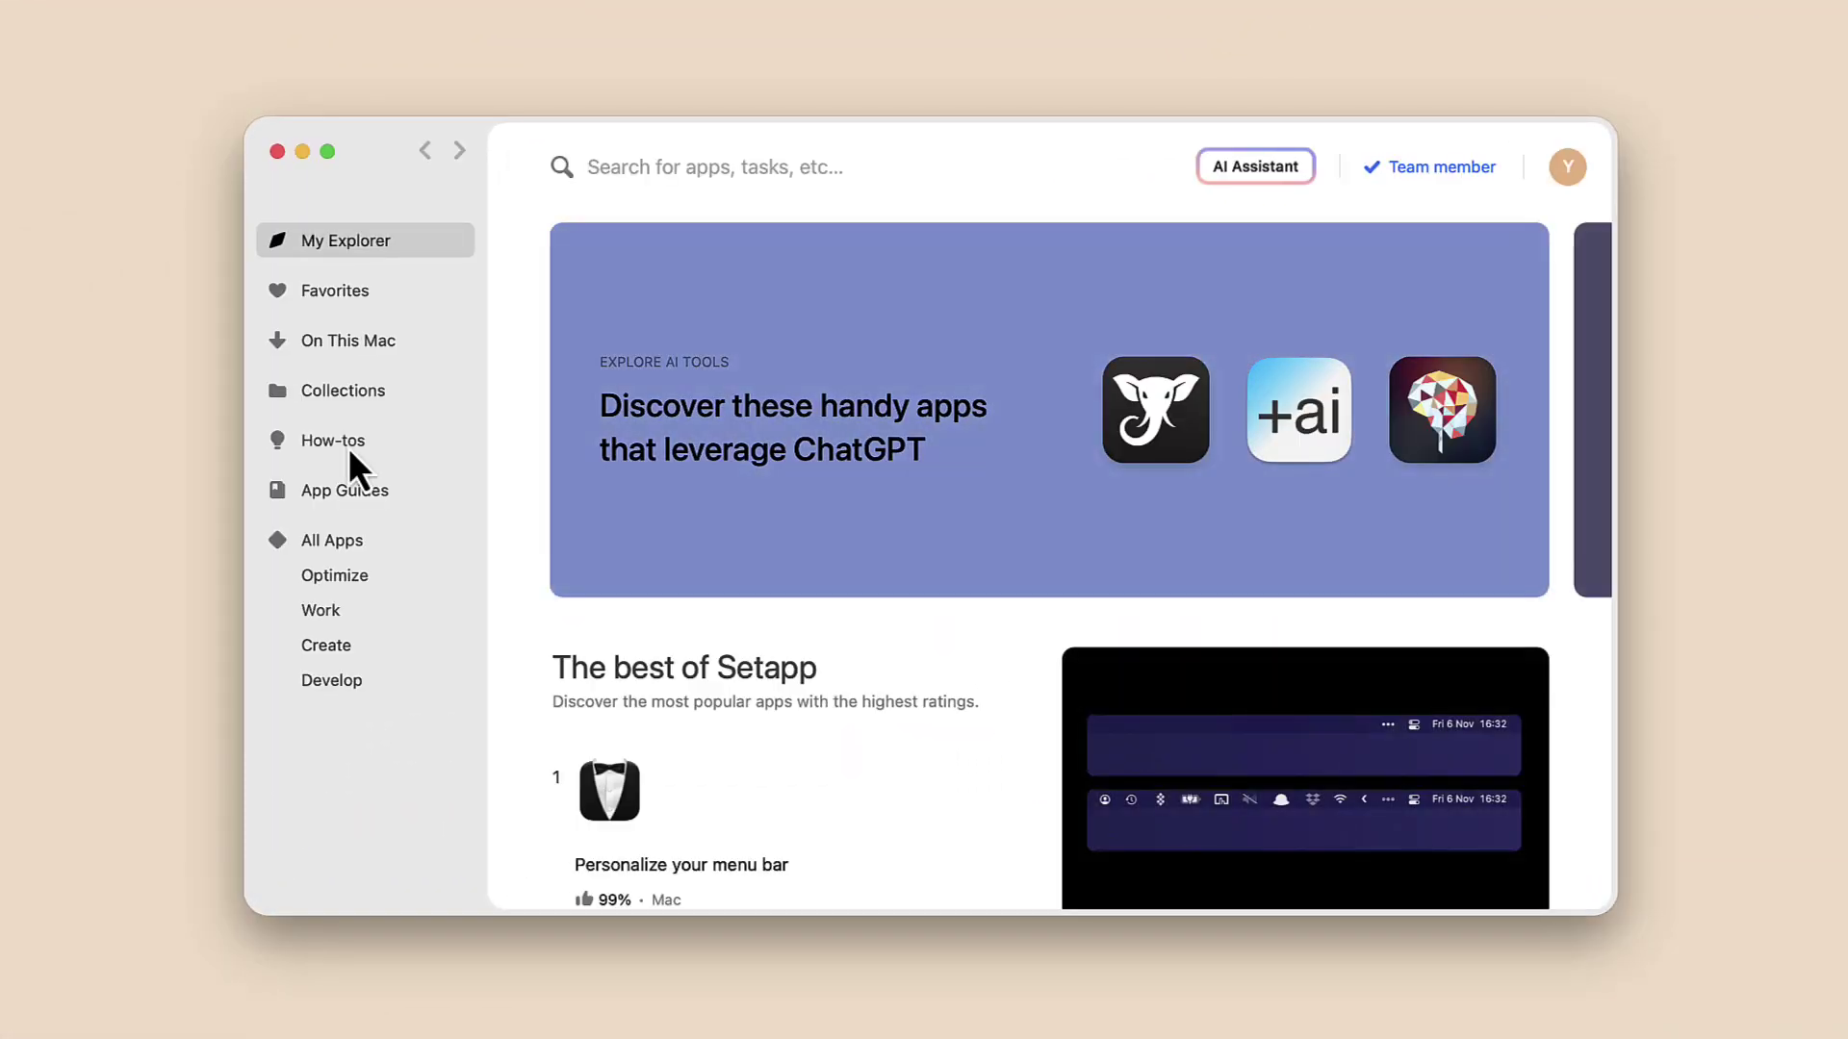
click(348, 448)
click(345, 492)
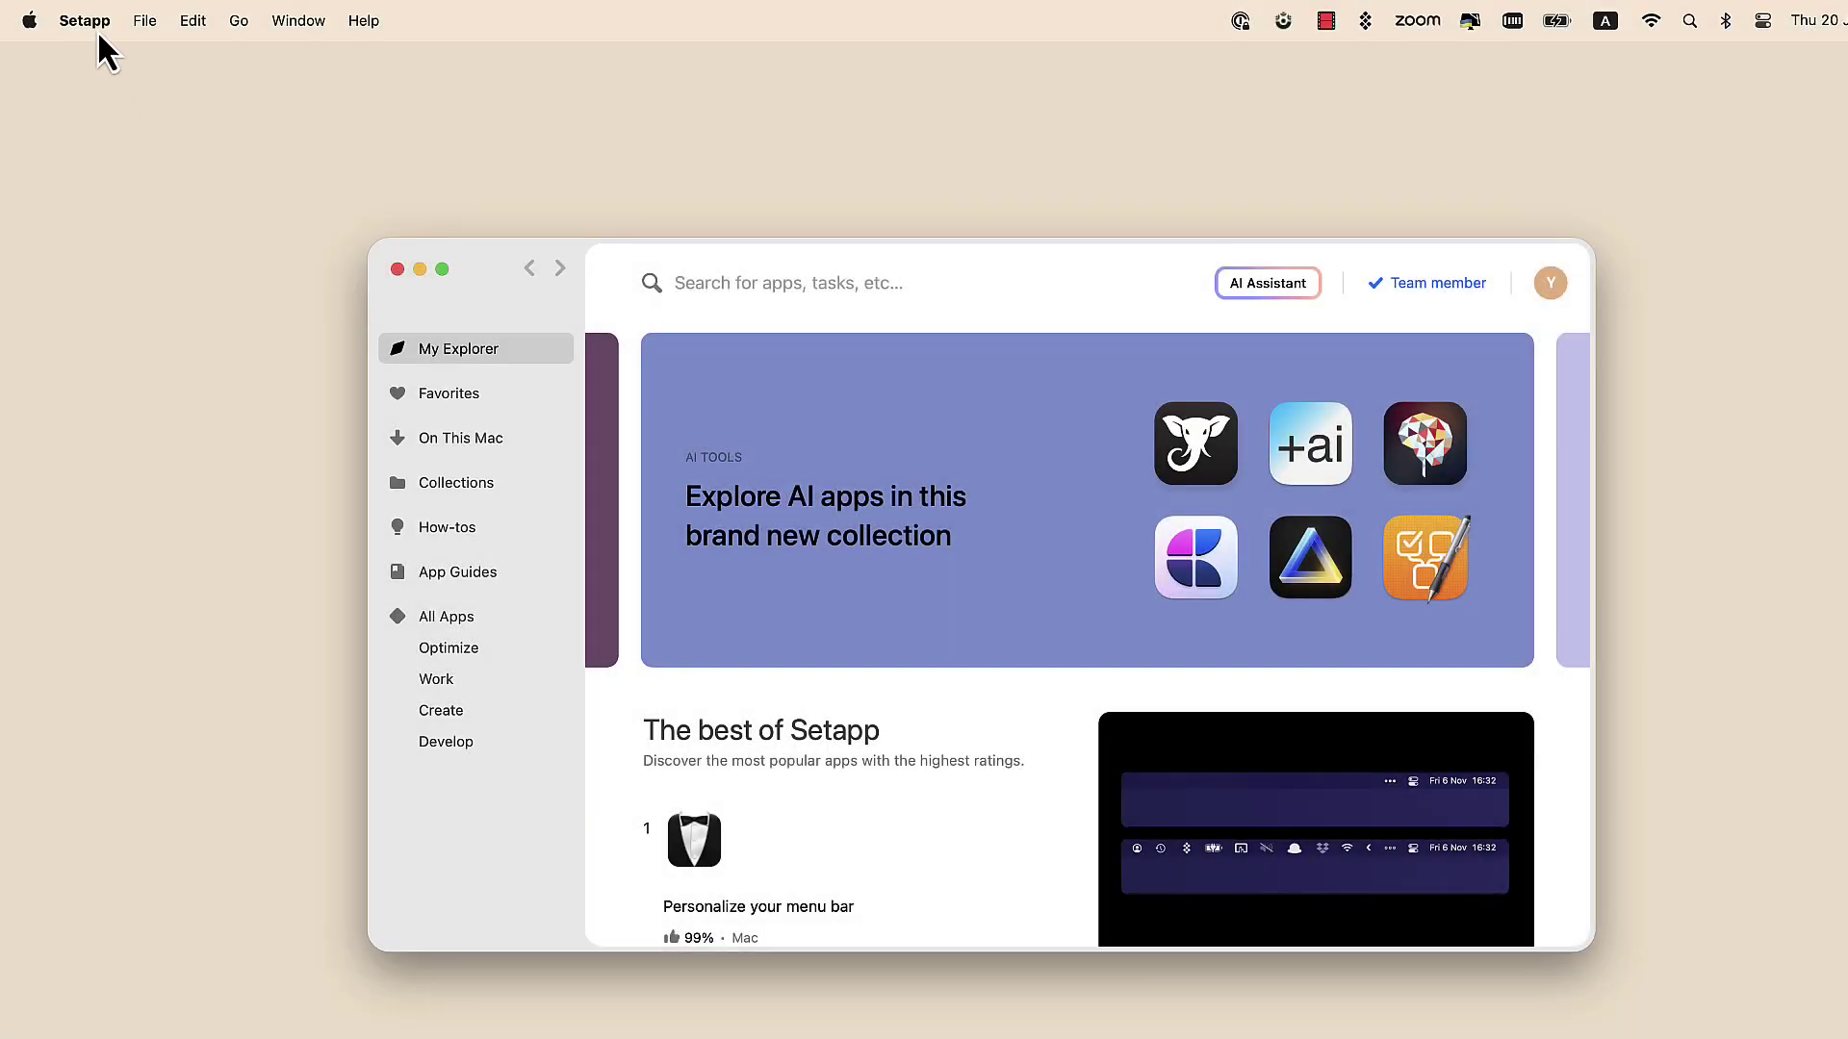
Step: Open Setapp Settings and review the Launcher, General, Notifications and Updates tabs
click(84, 20)
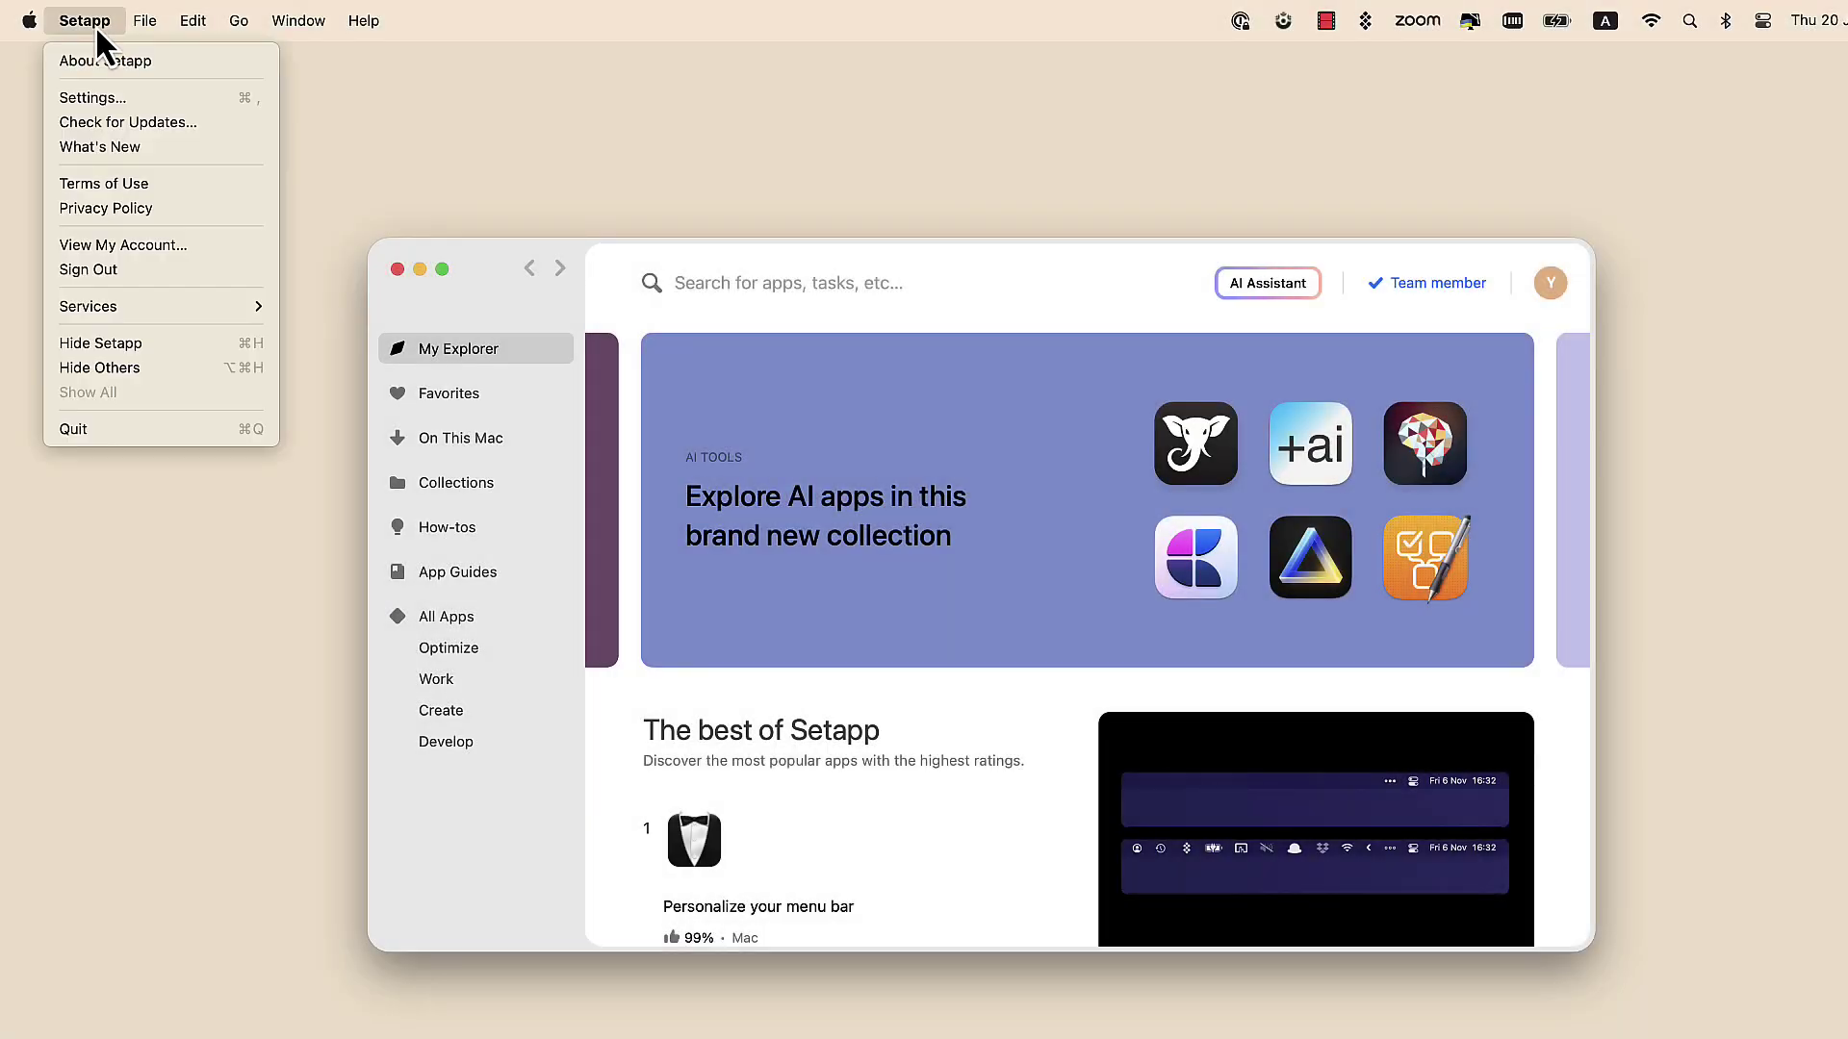
click(148, 97)
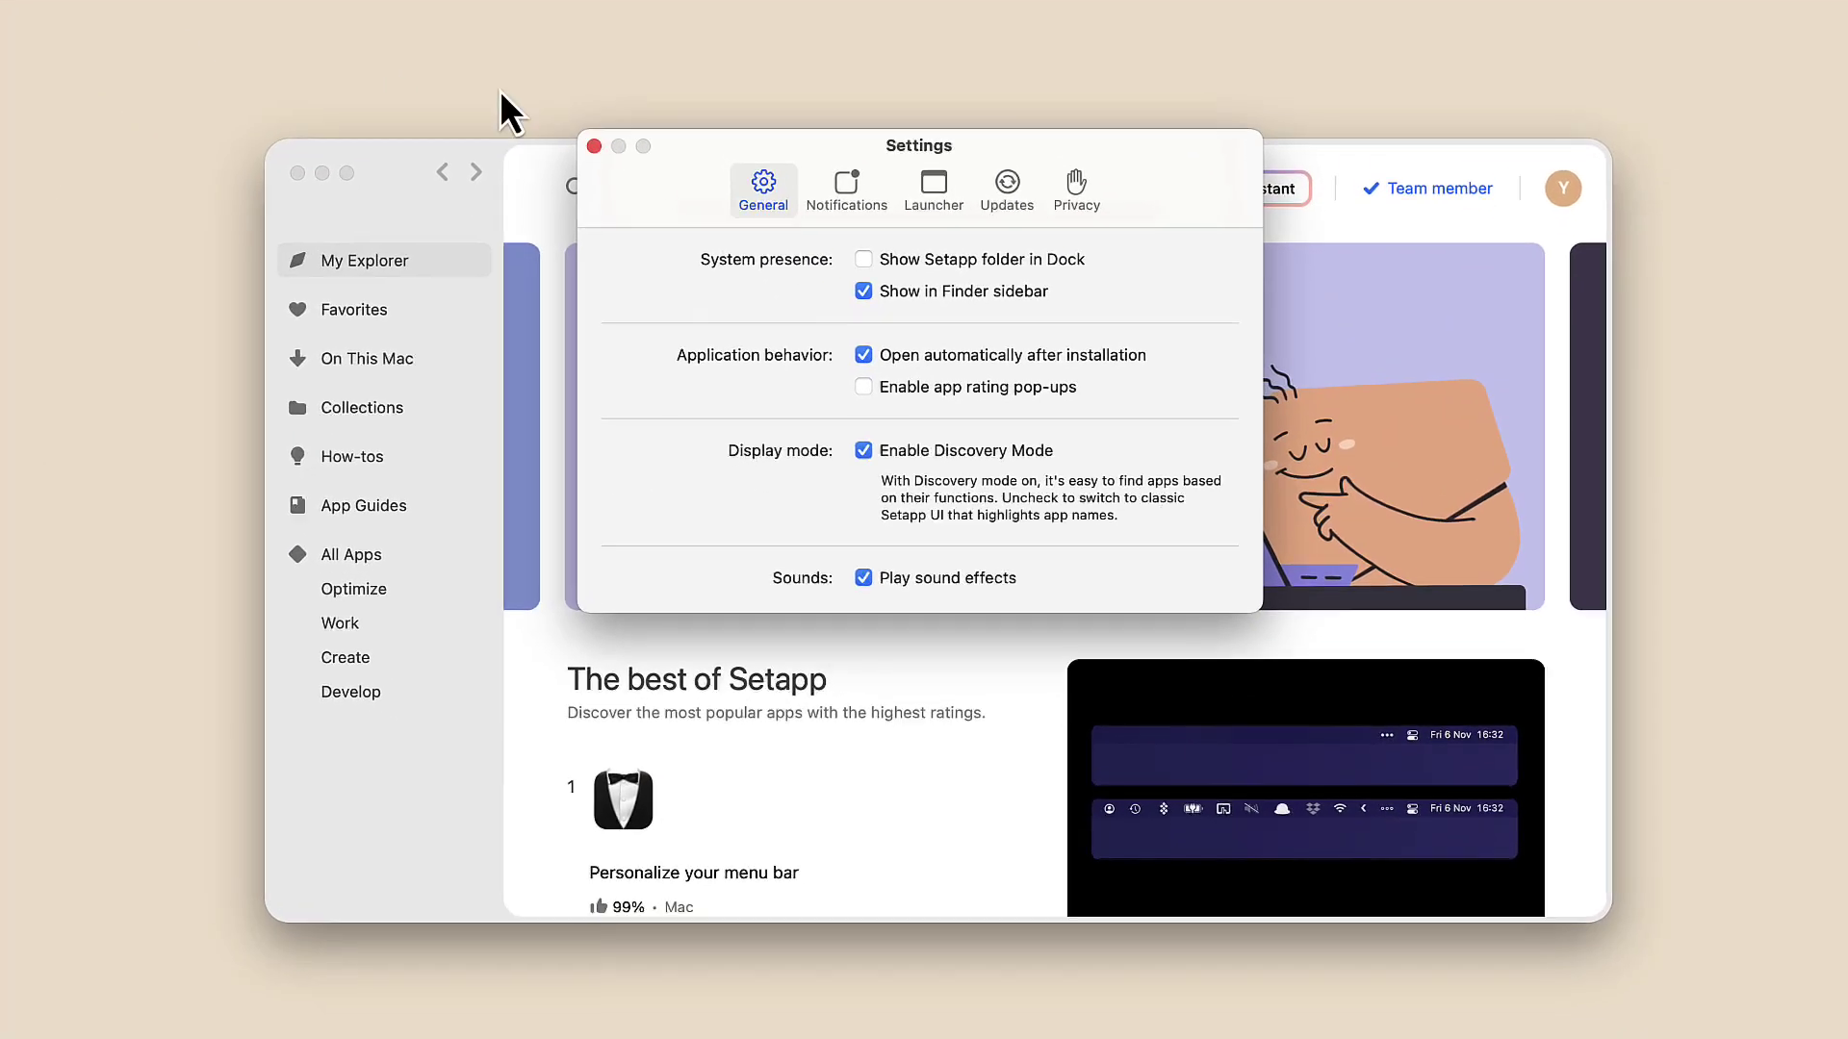
click(935, 166)
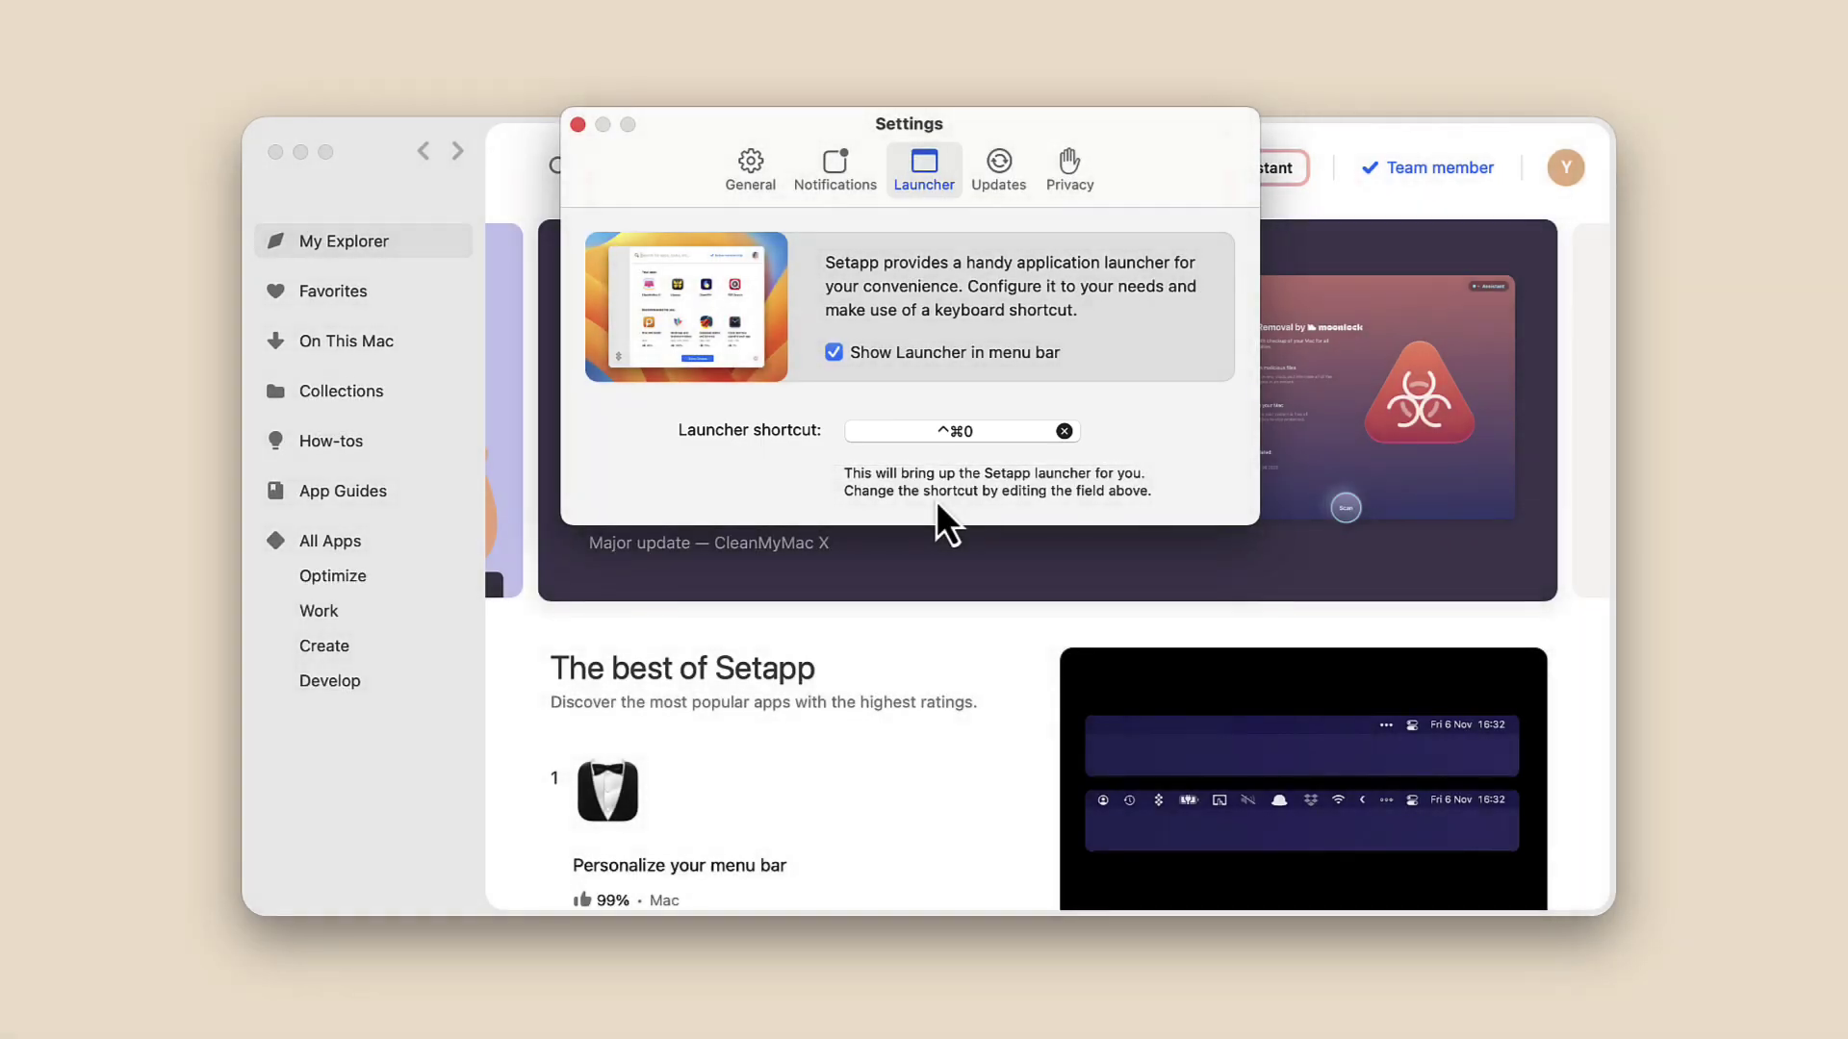
click(750, 171)
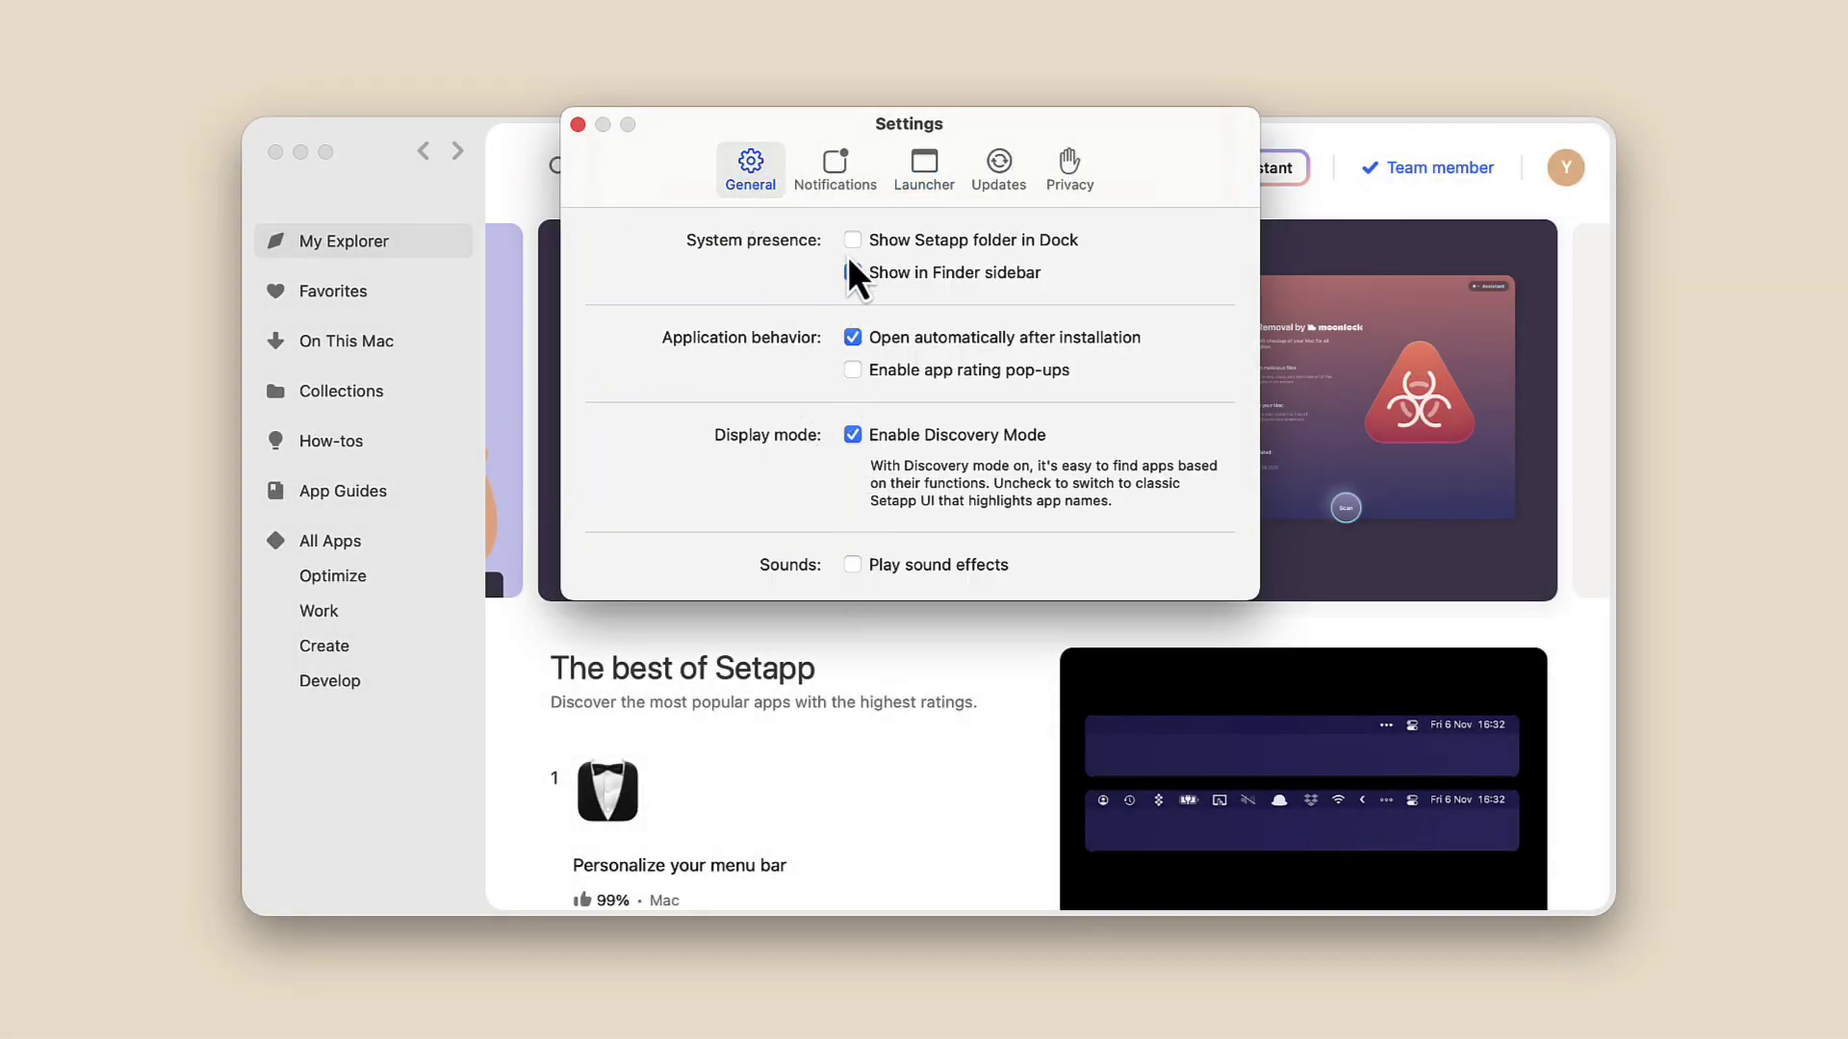
click(847, 165)
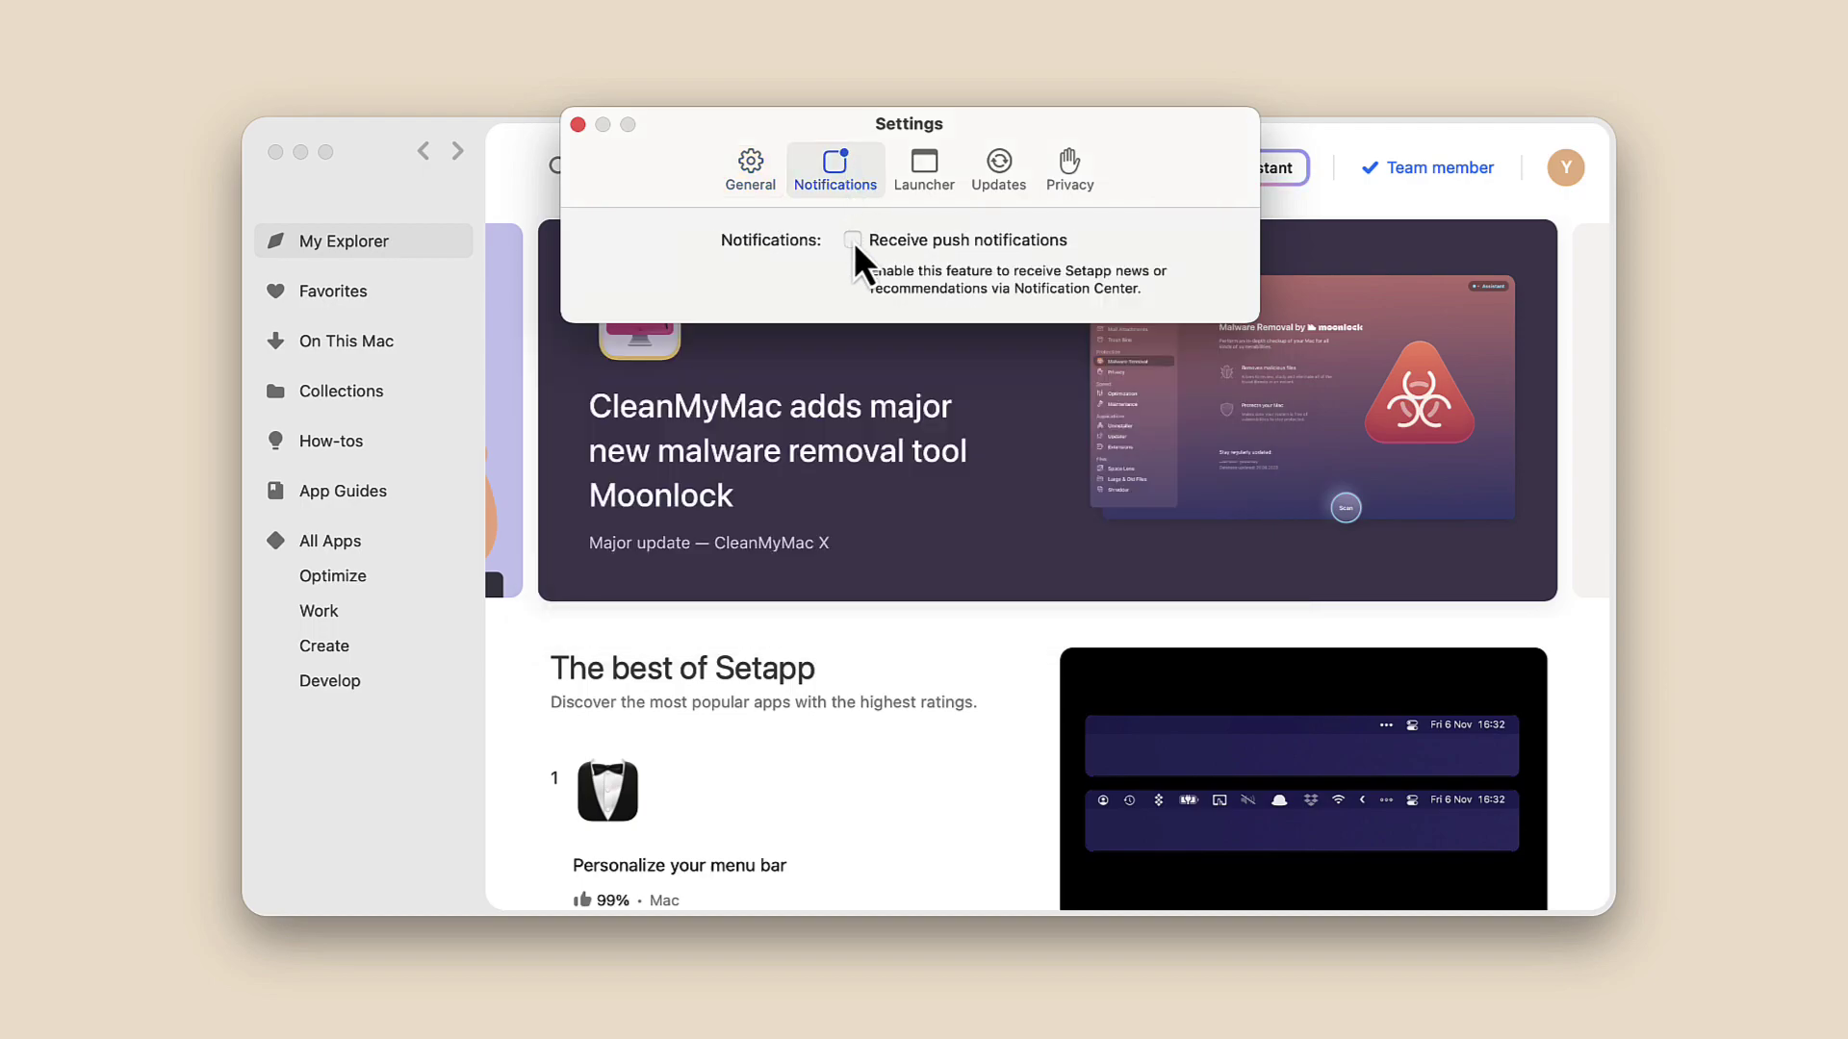
click(1000, 171)
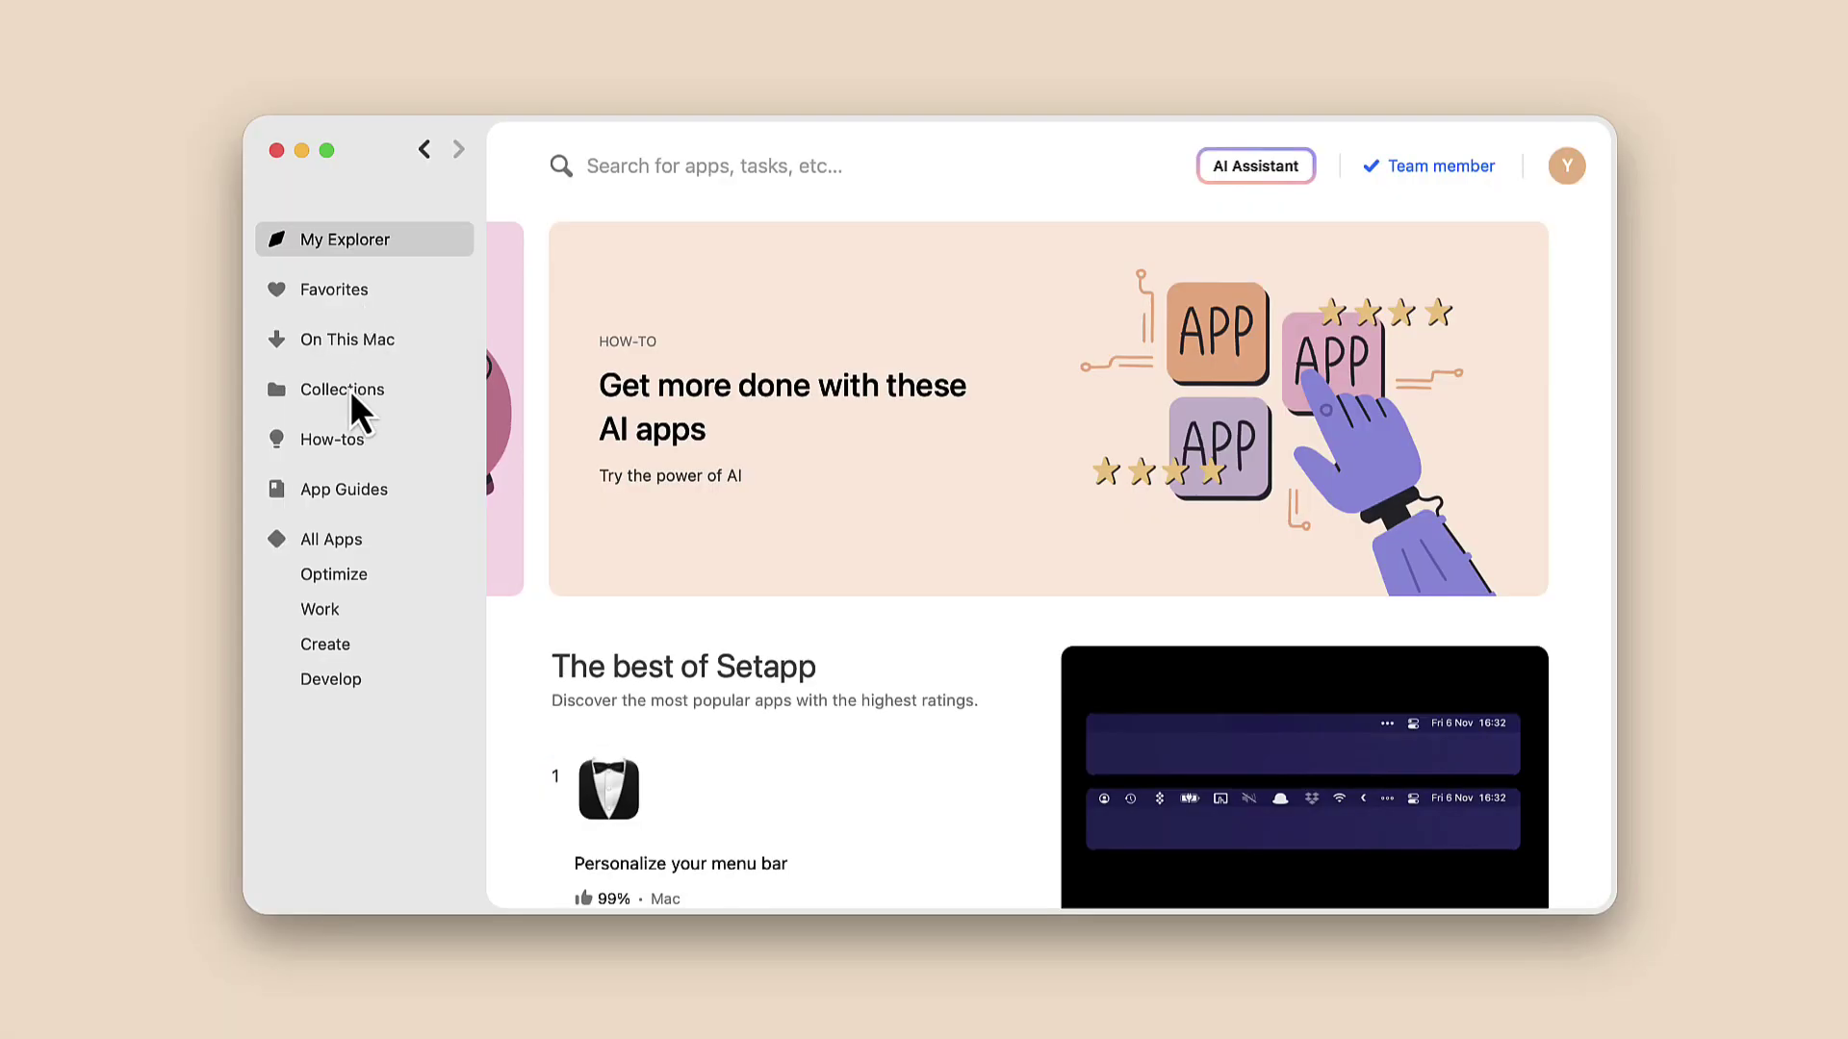
Step: Browse the Setapp starter kit and CleanMyMac X details, then the Ventura upgrade toolkit
click(349, 390)
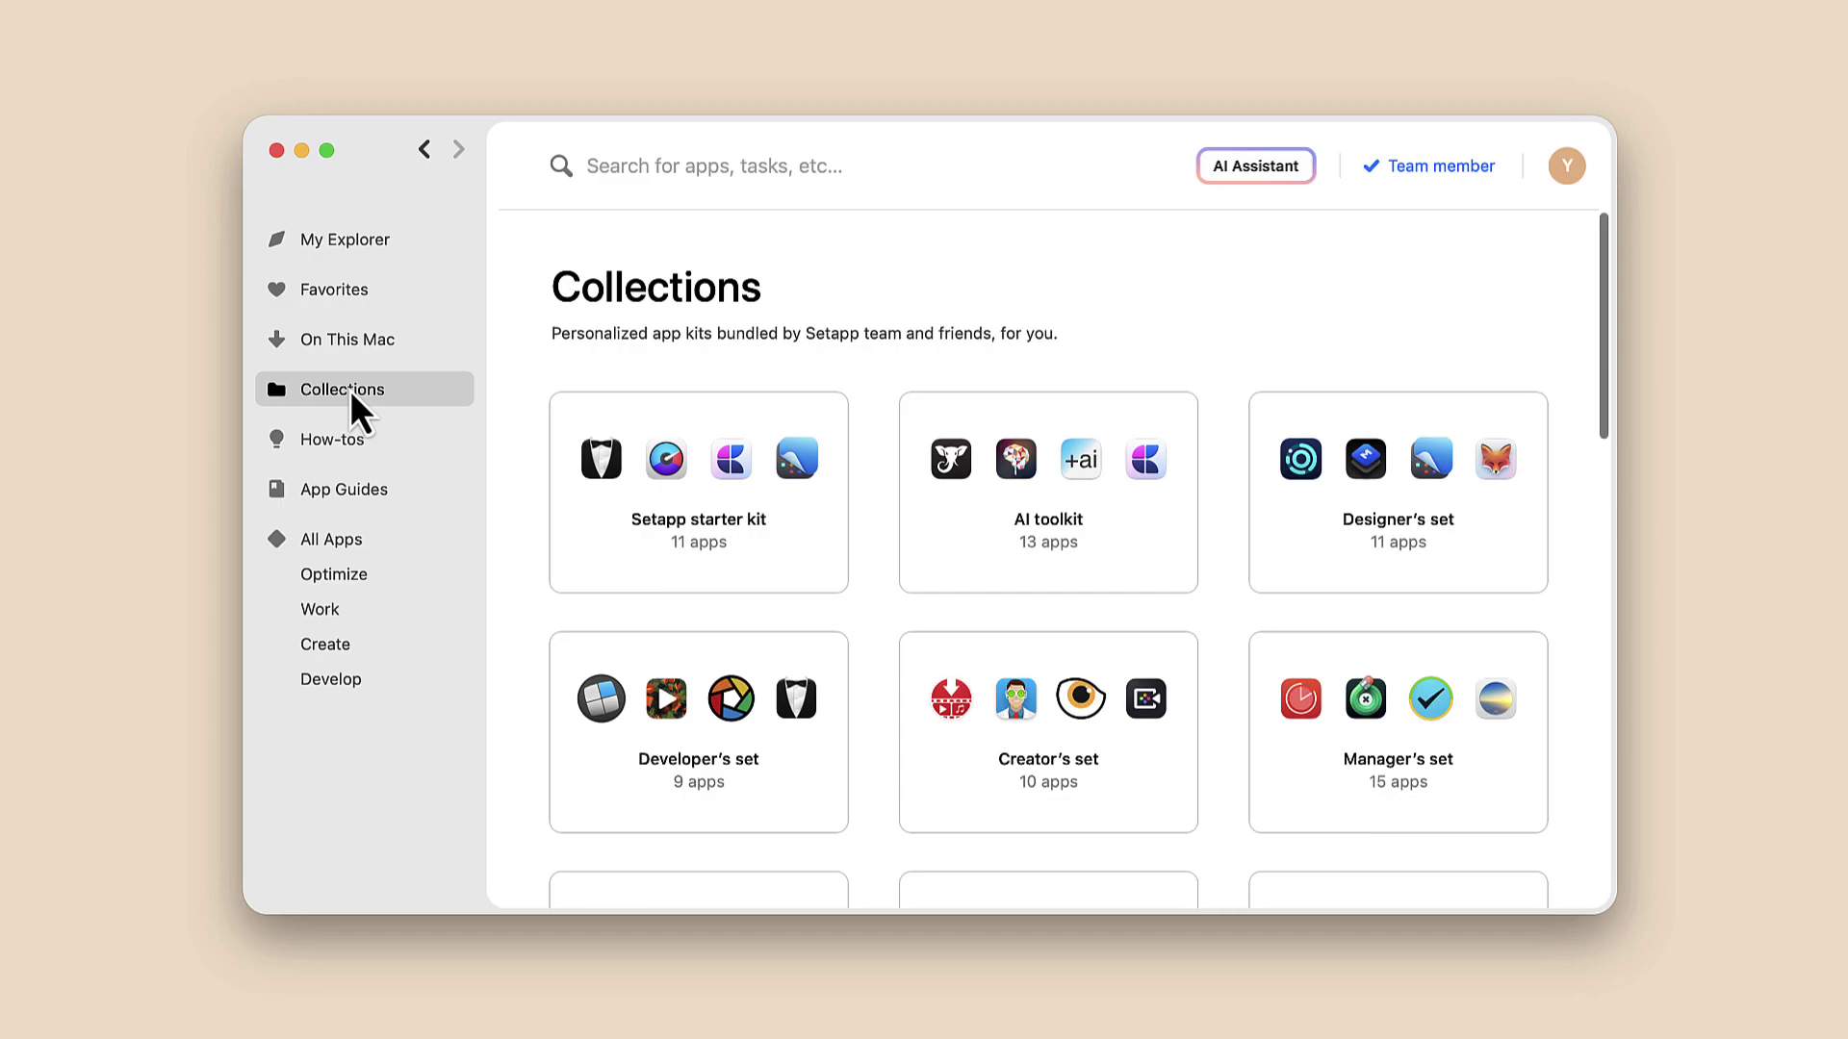
click(673, 514)
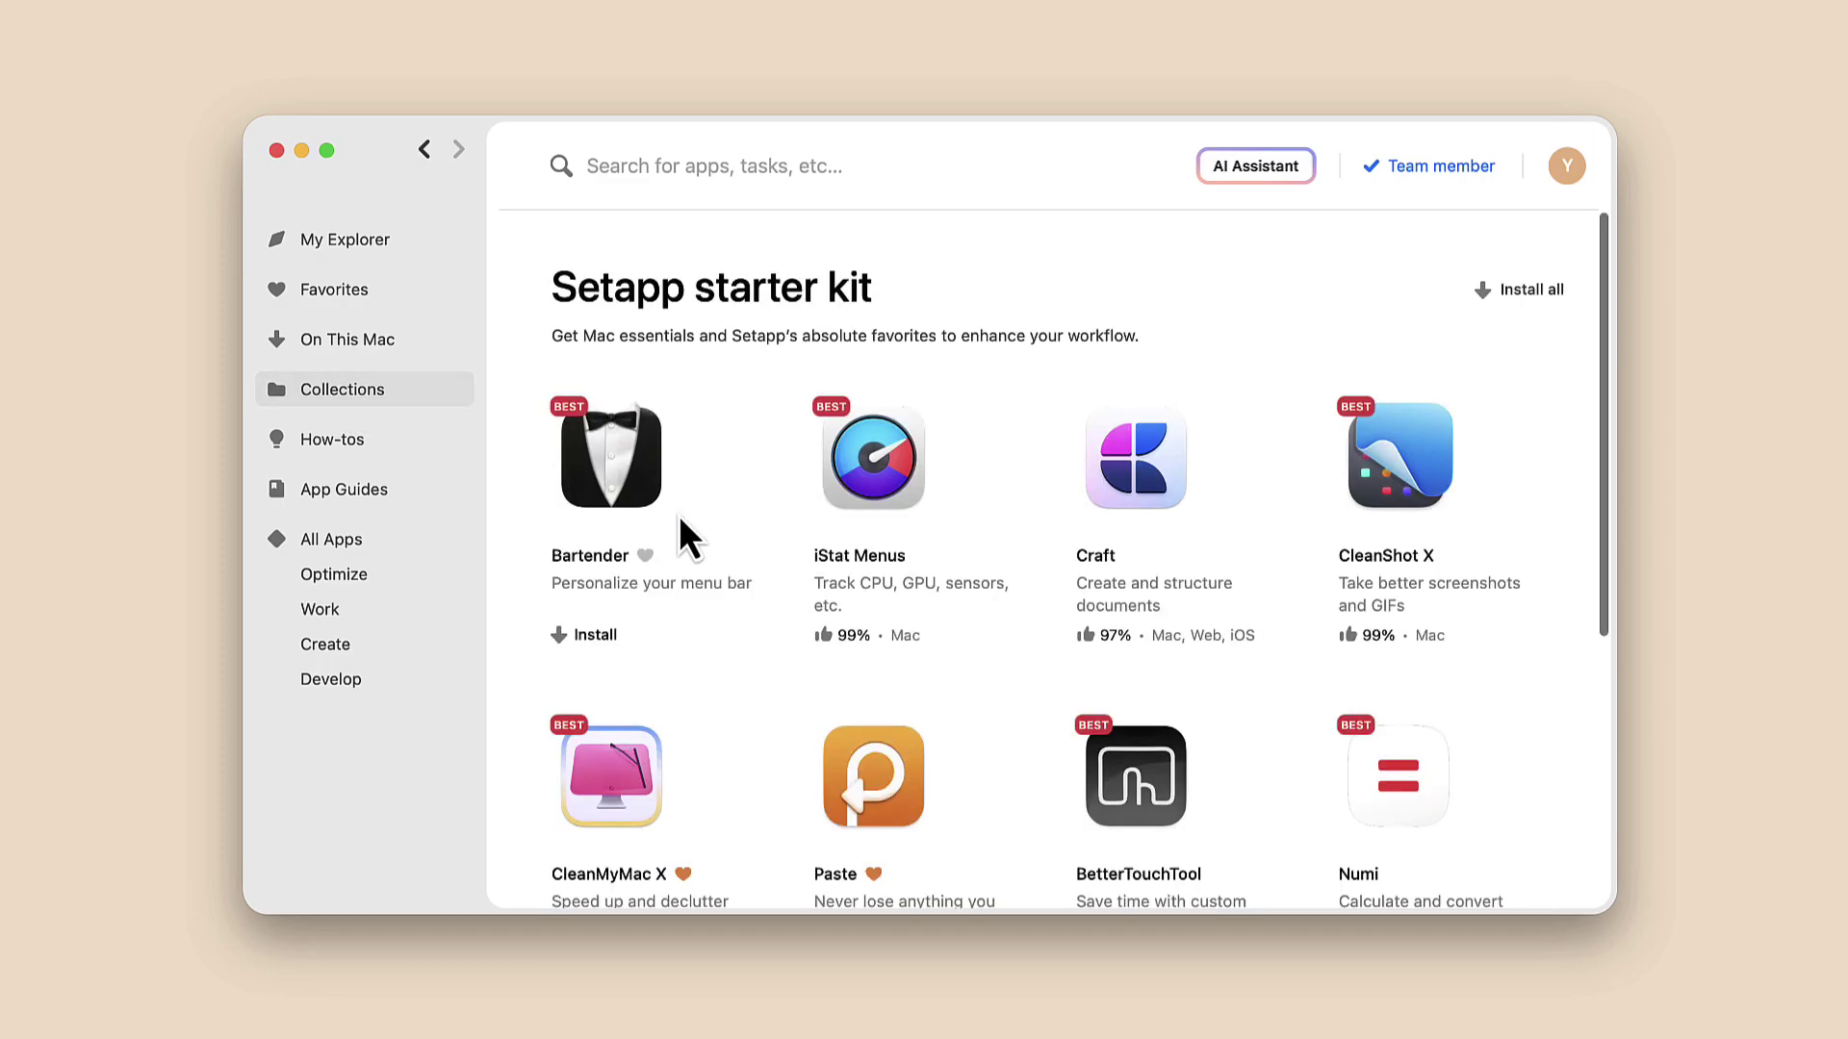
scroll(679, 515, down, 3)
scroll(678, 515, down, 1)
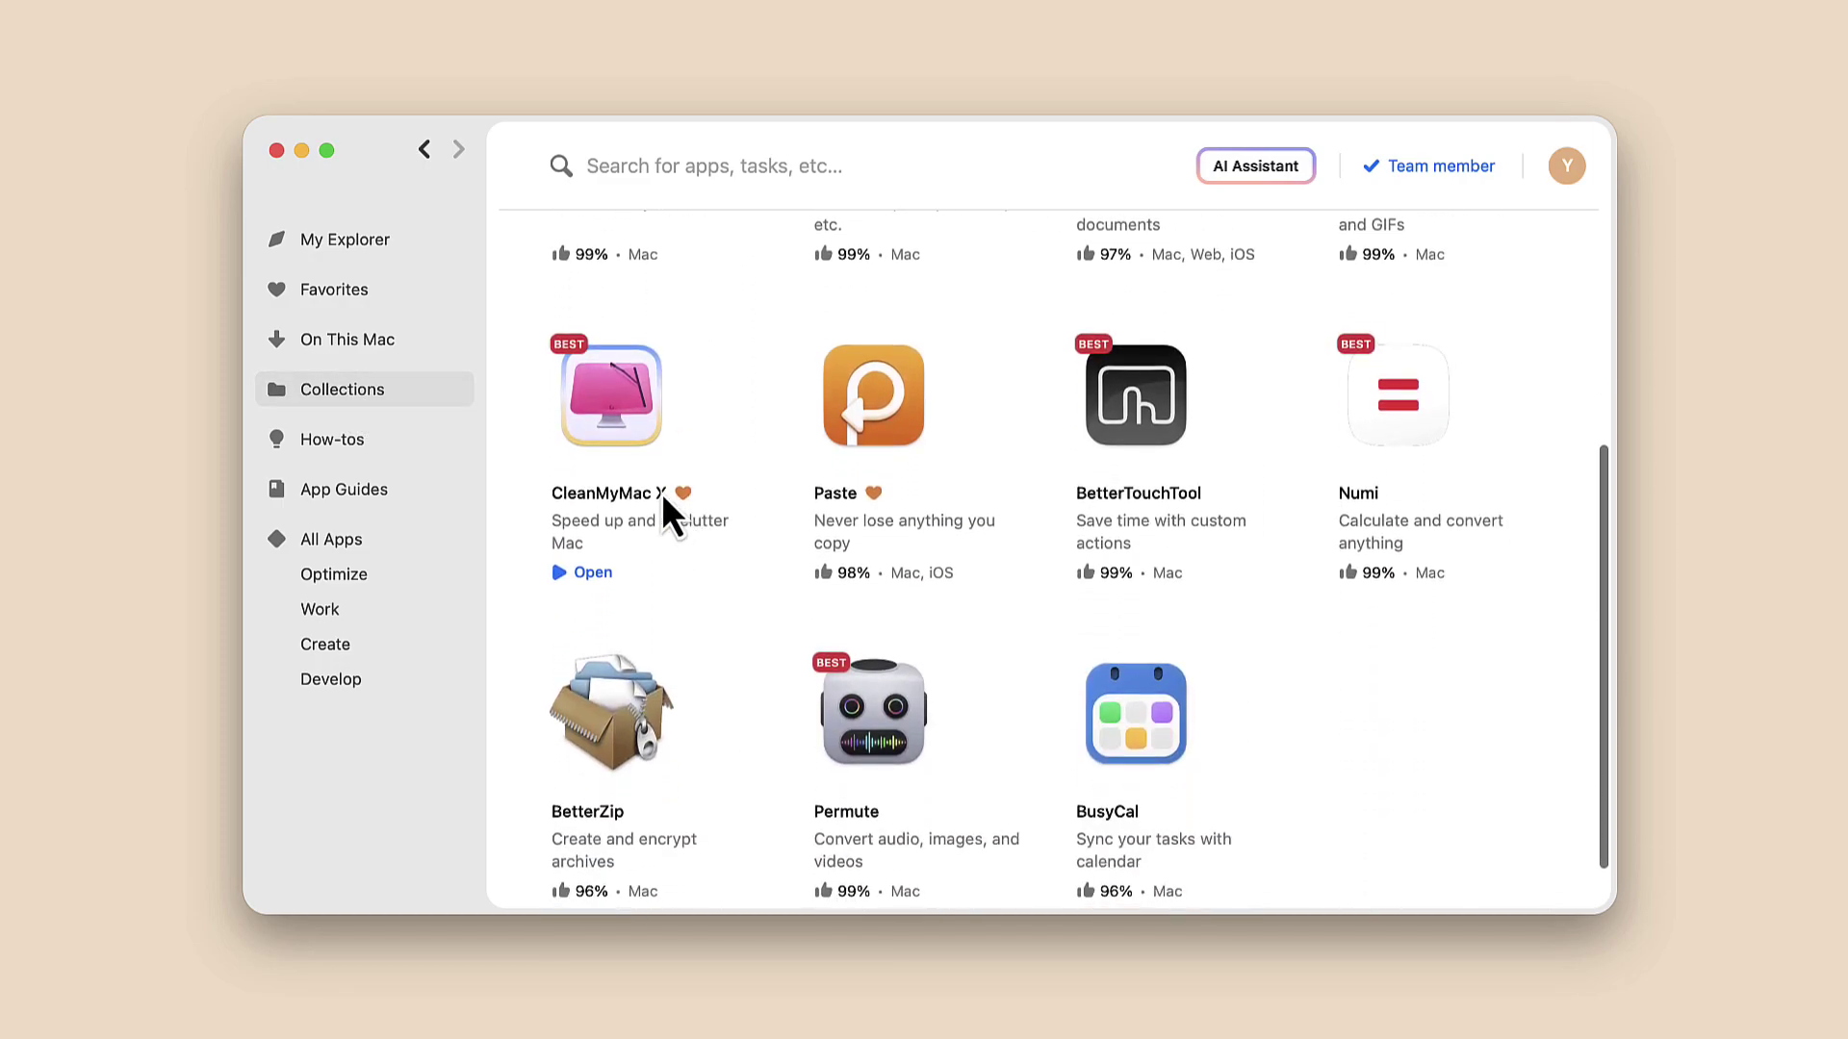
click(661, 492)
scroll(612, 429, down, 5)
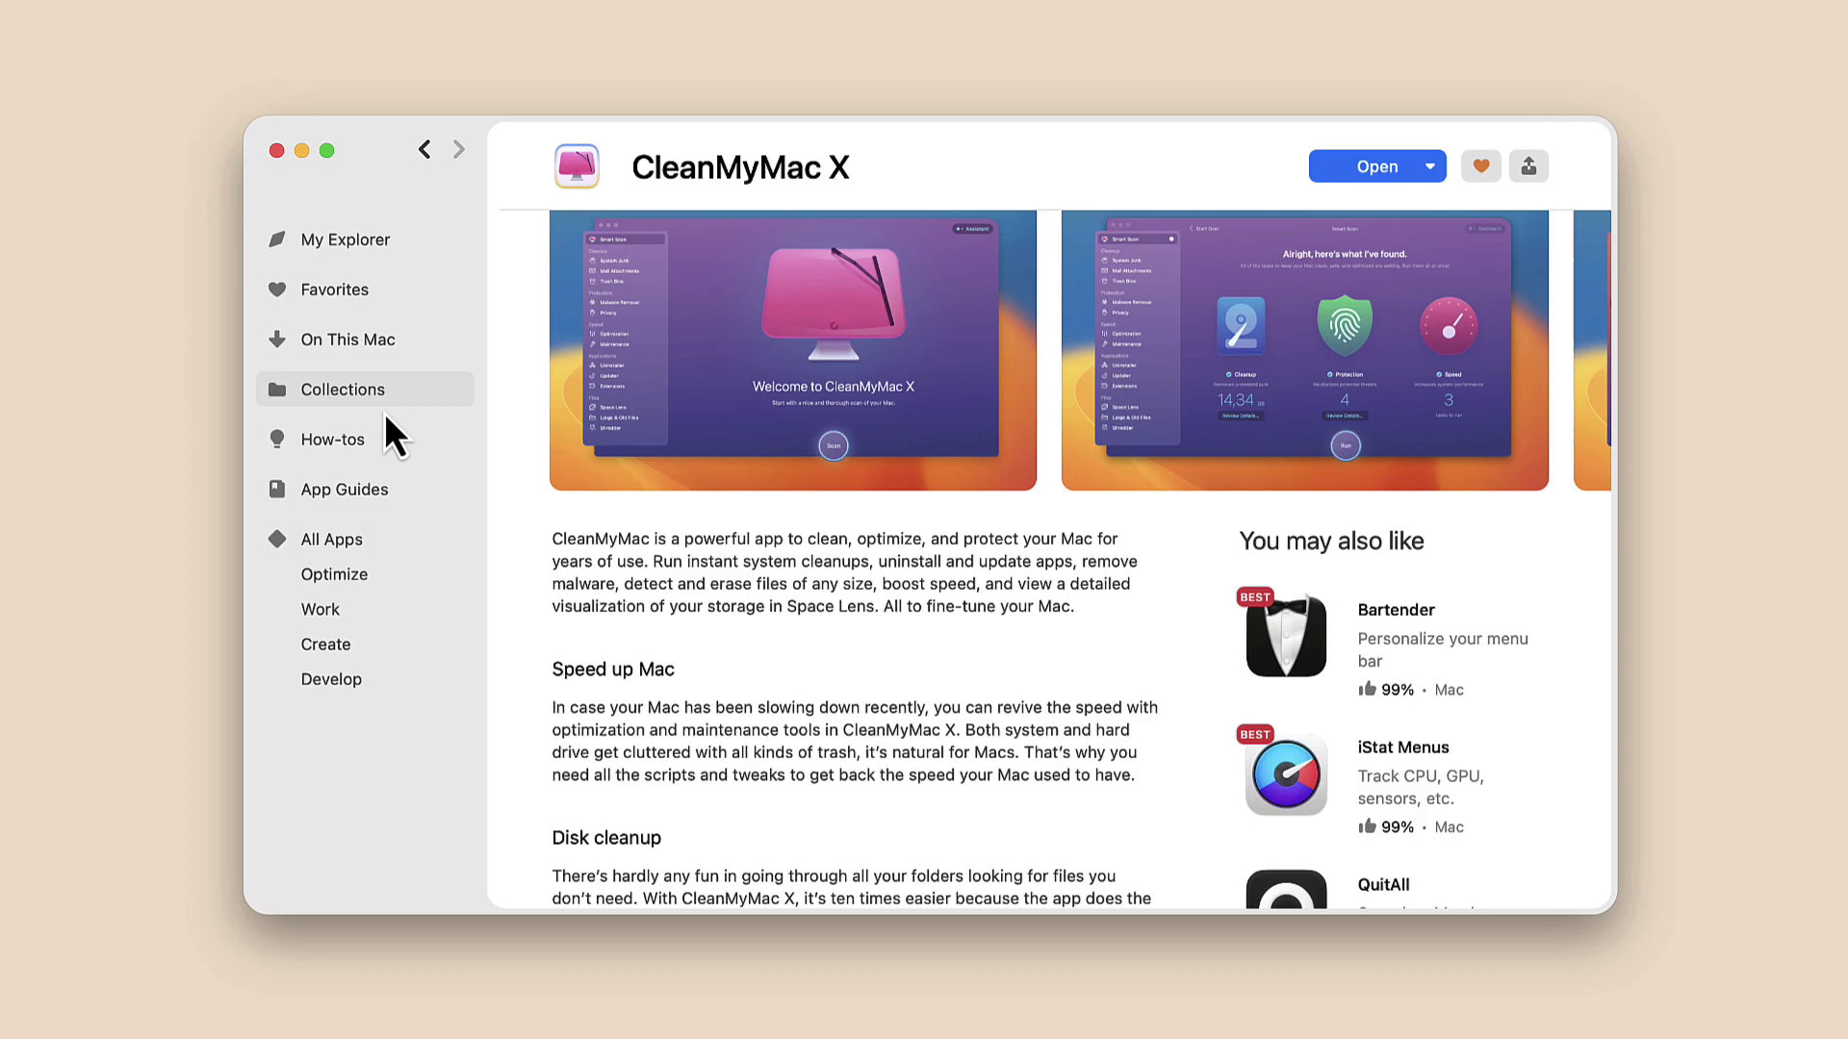
click(363, 393)
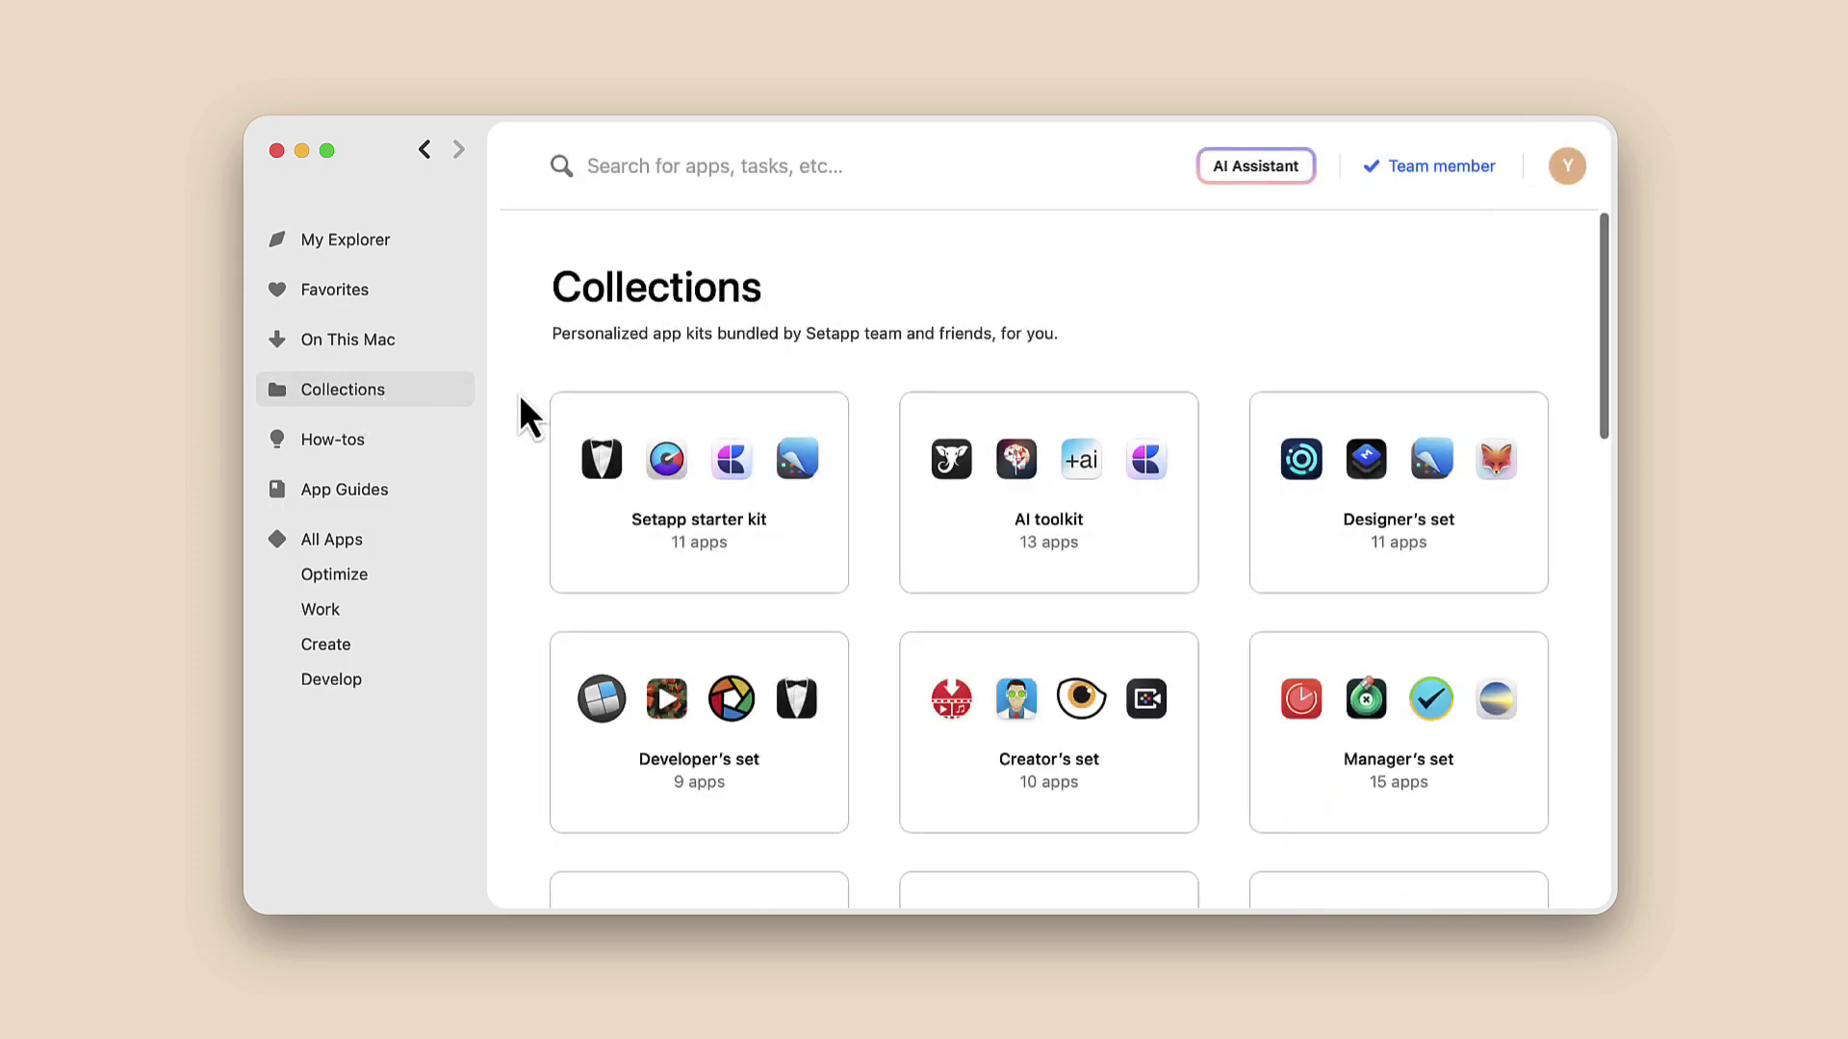
scroll(518, 395, down, 5)
scroll(518, 394, down, 5)
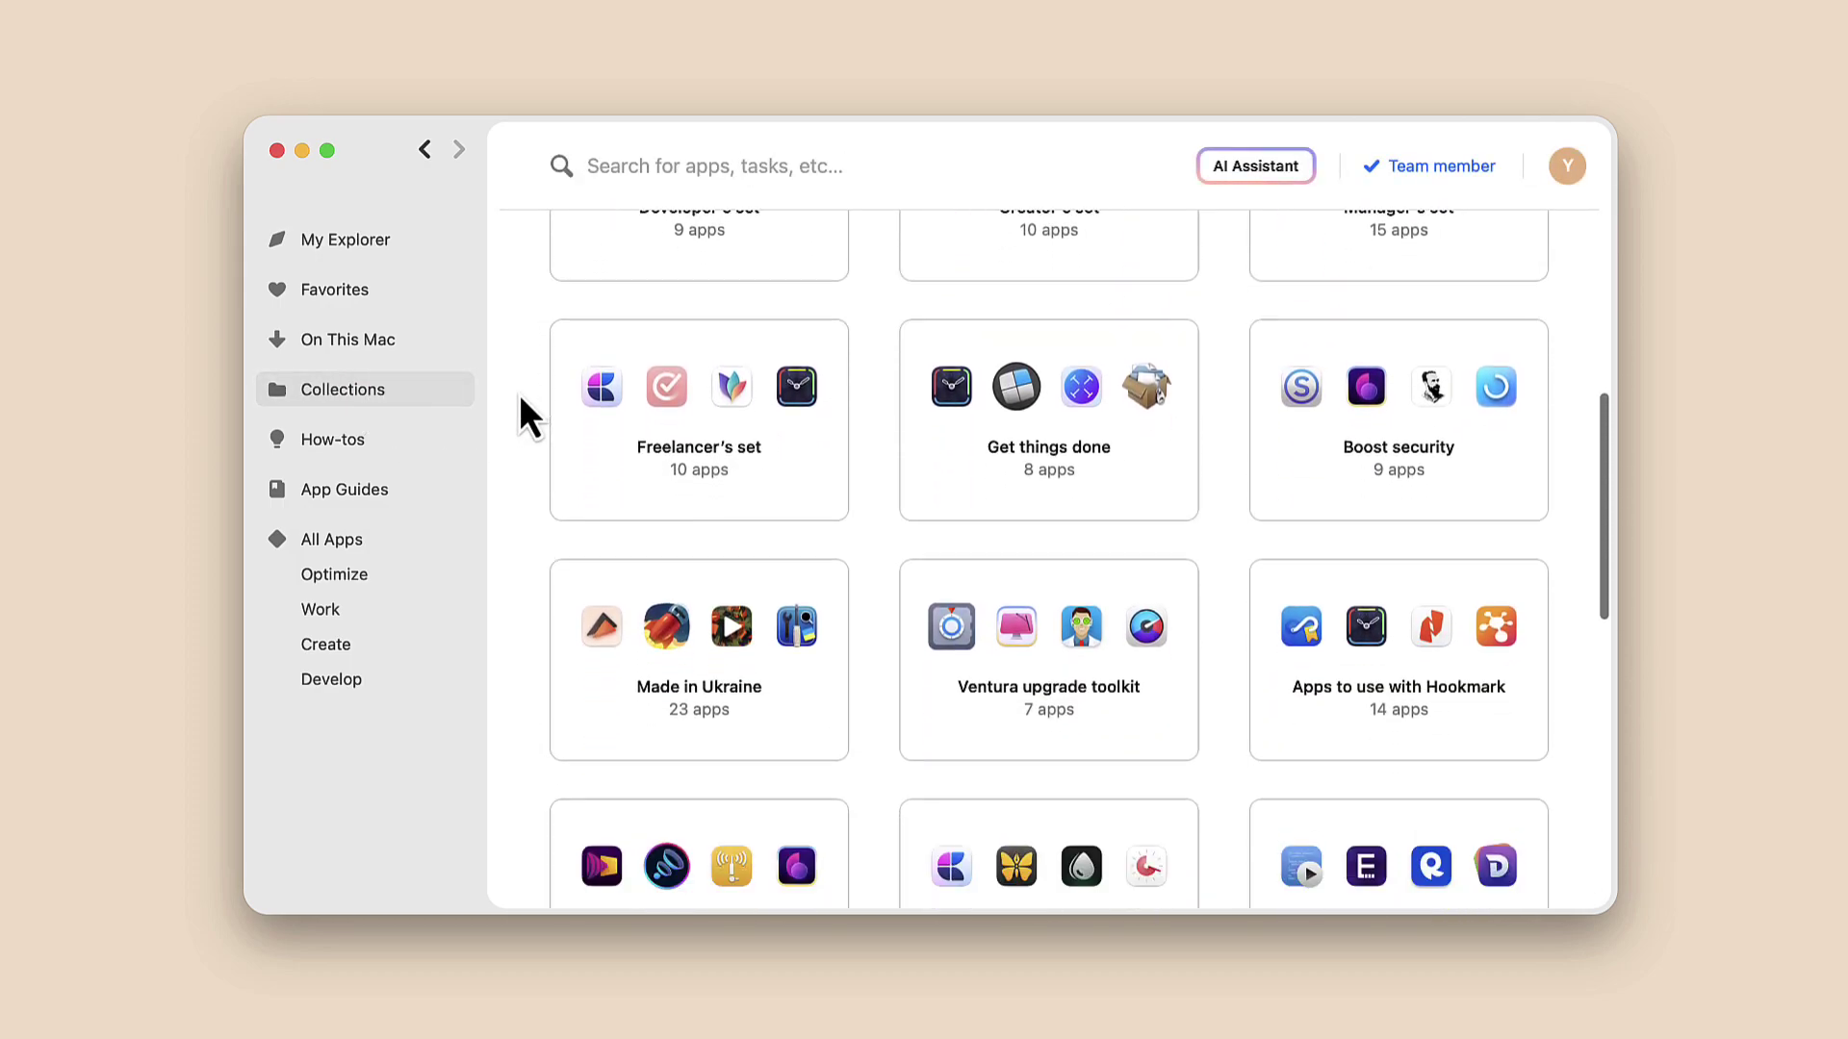
scroll(519, 393, down, 3)
click(931, 618)
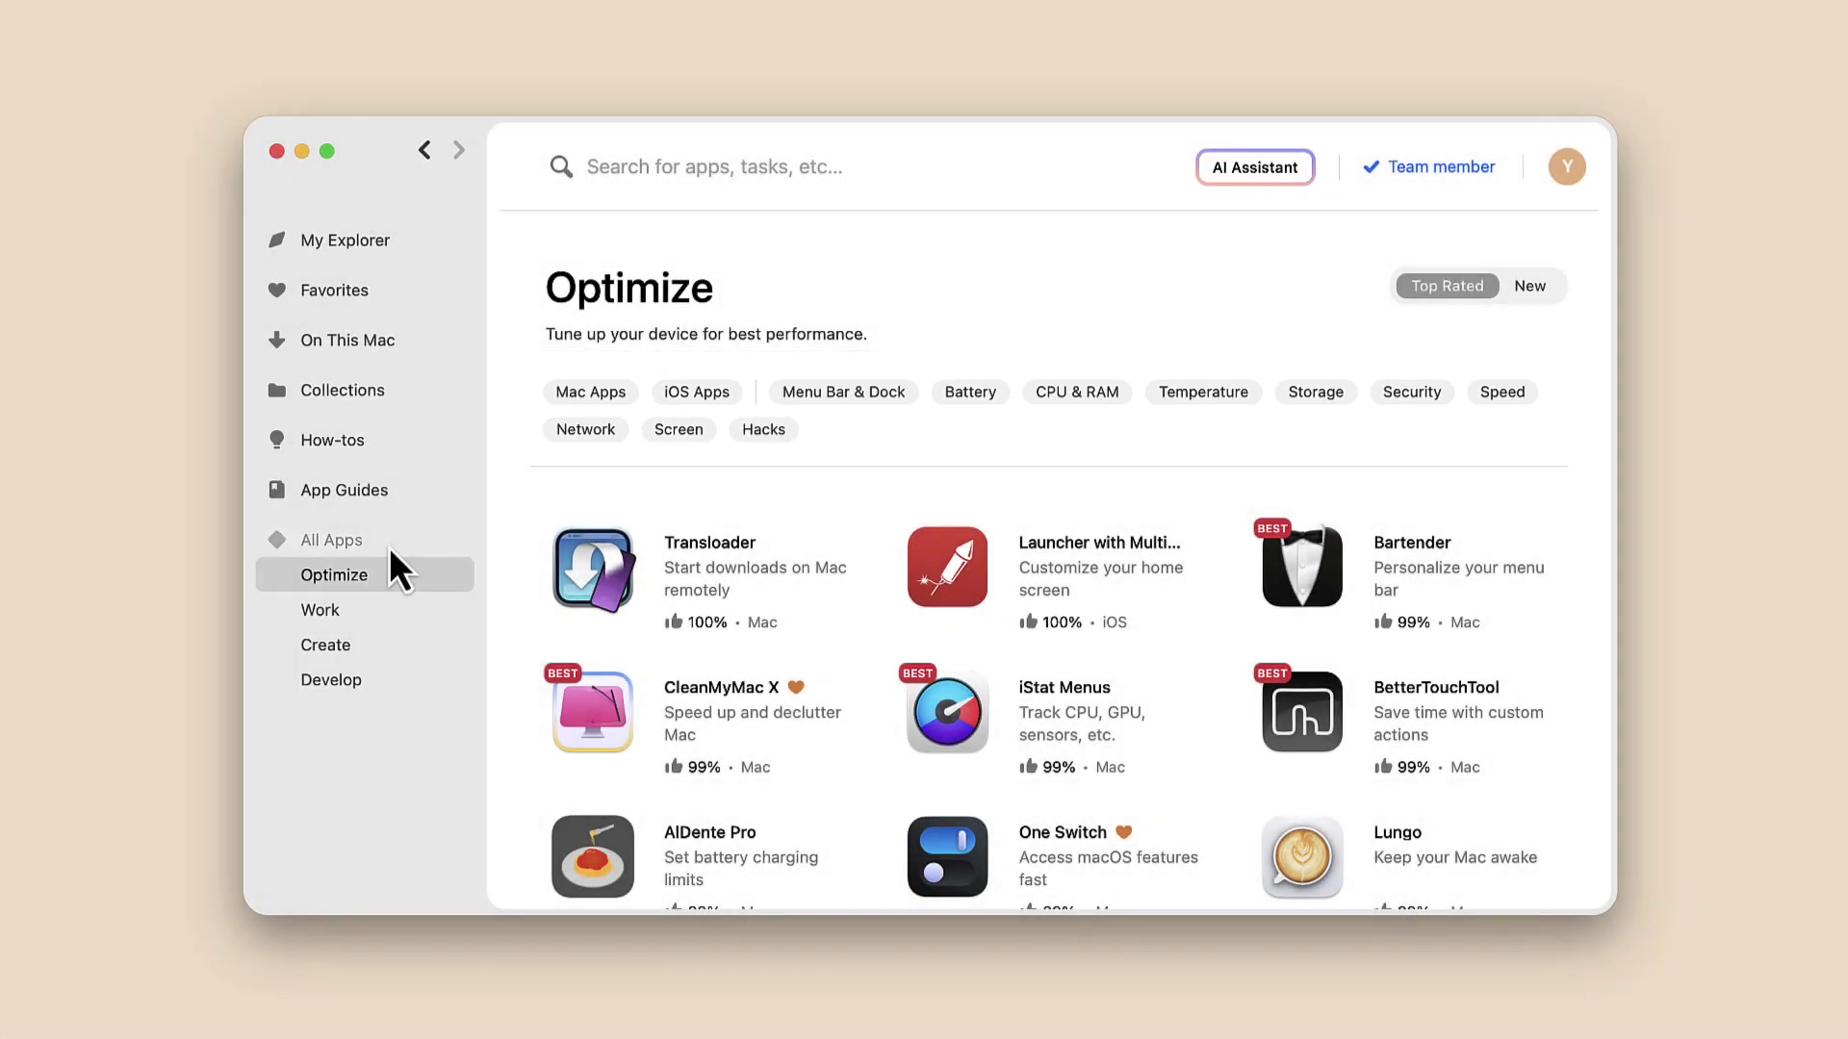
Step: Filter All Apps to iOS, then filter Develop to Git and API tools
click(389, 547)
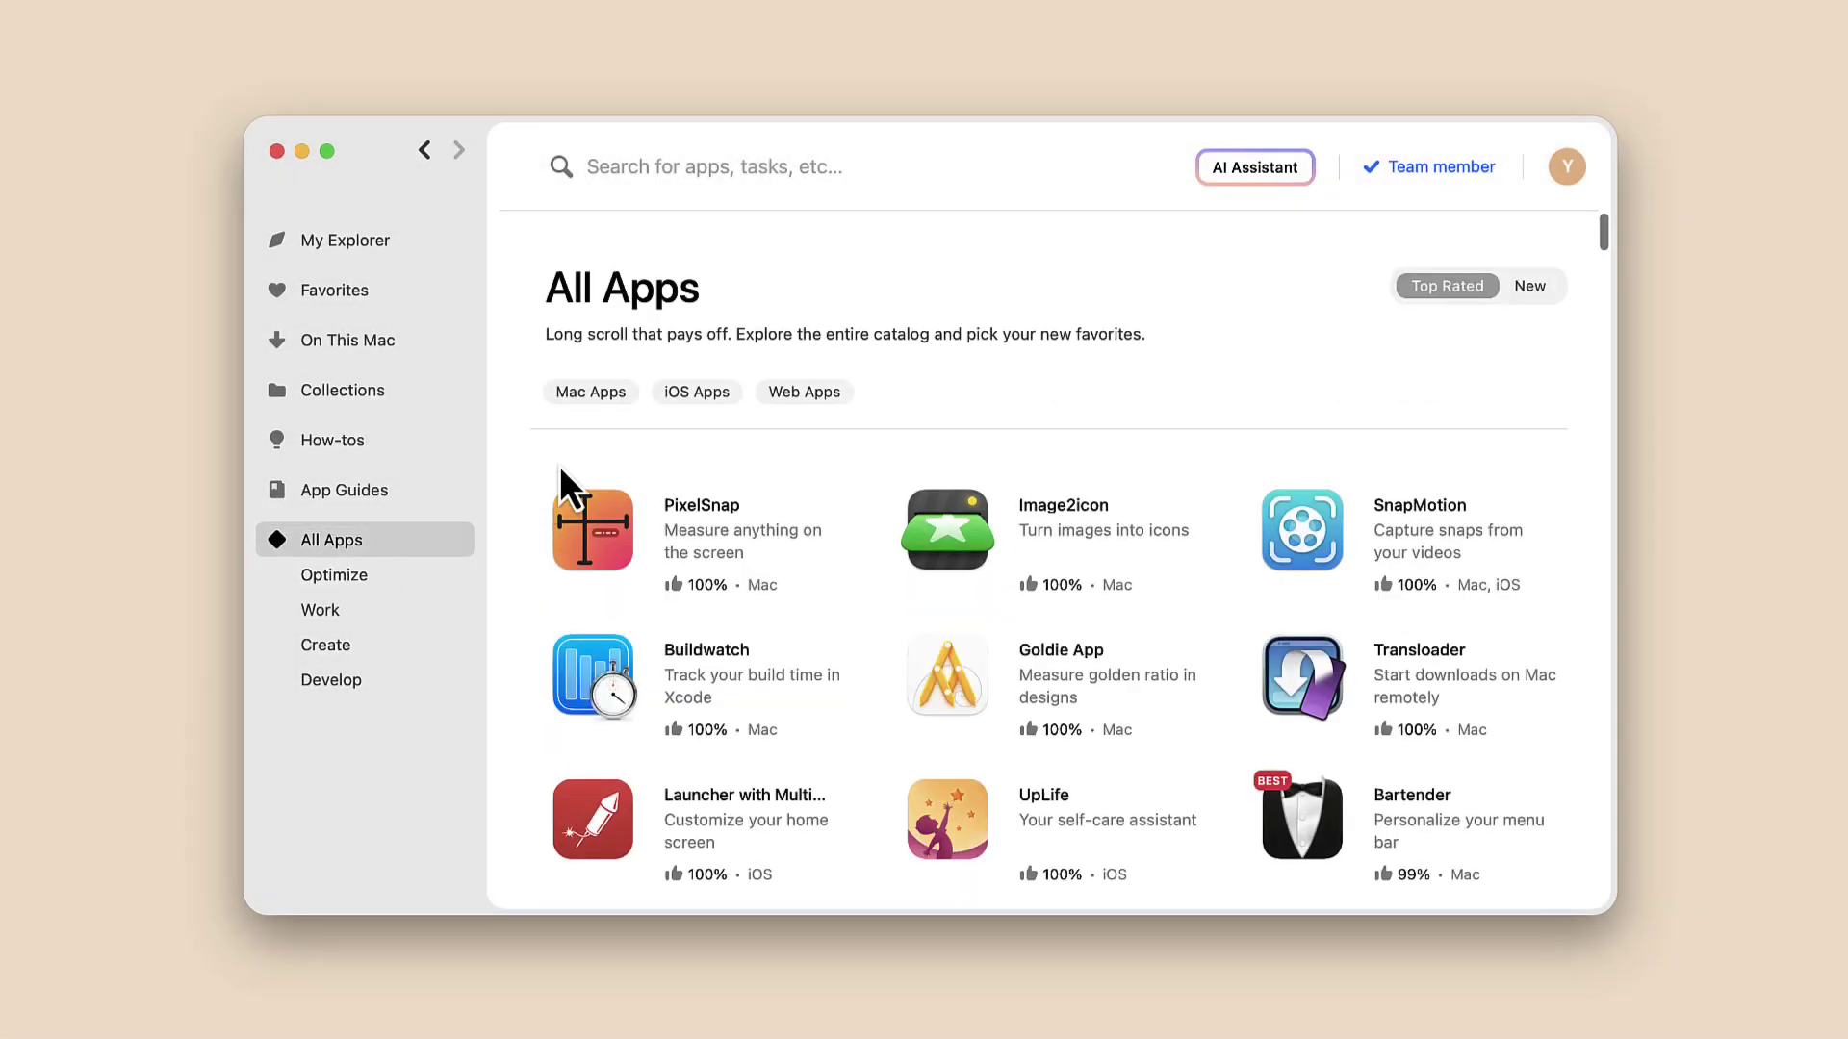
click(698, 392)
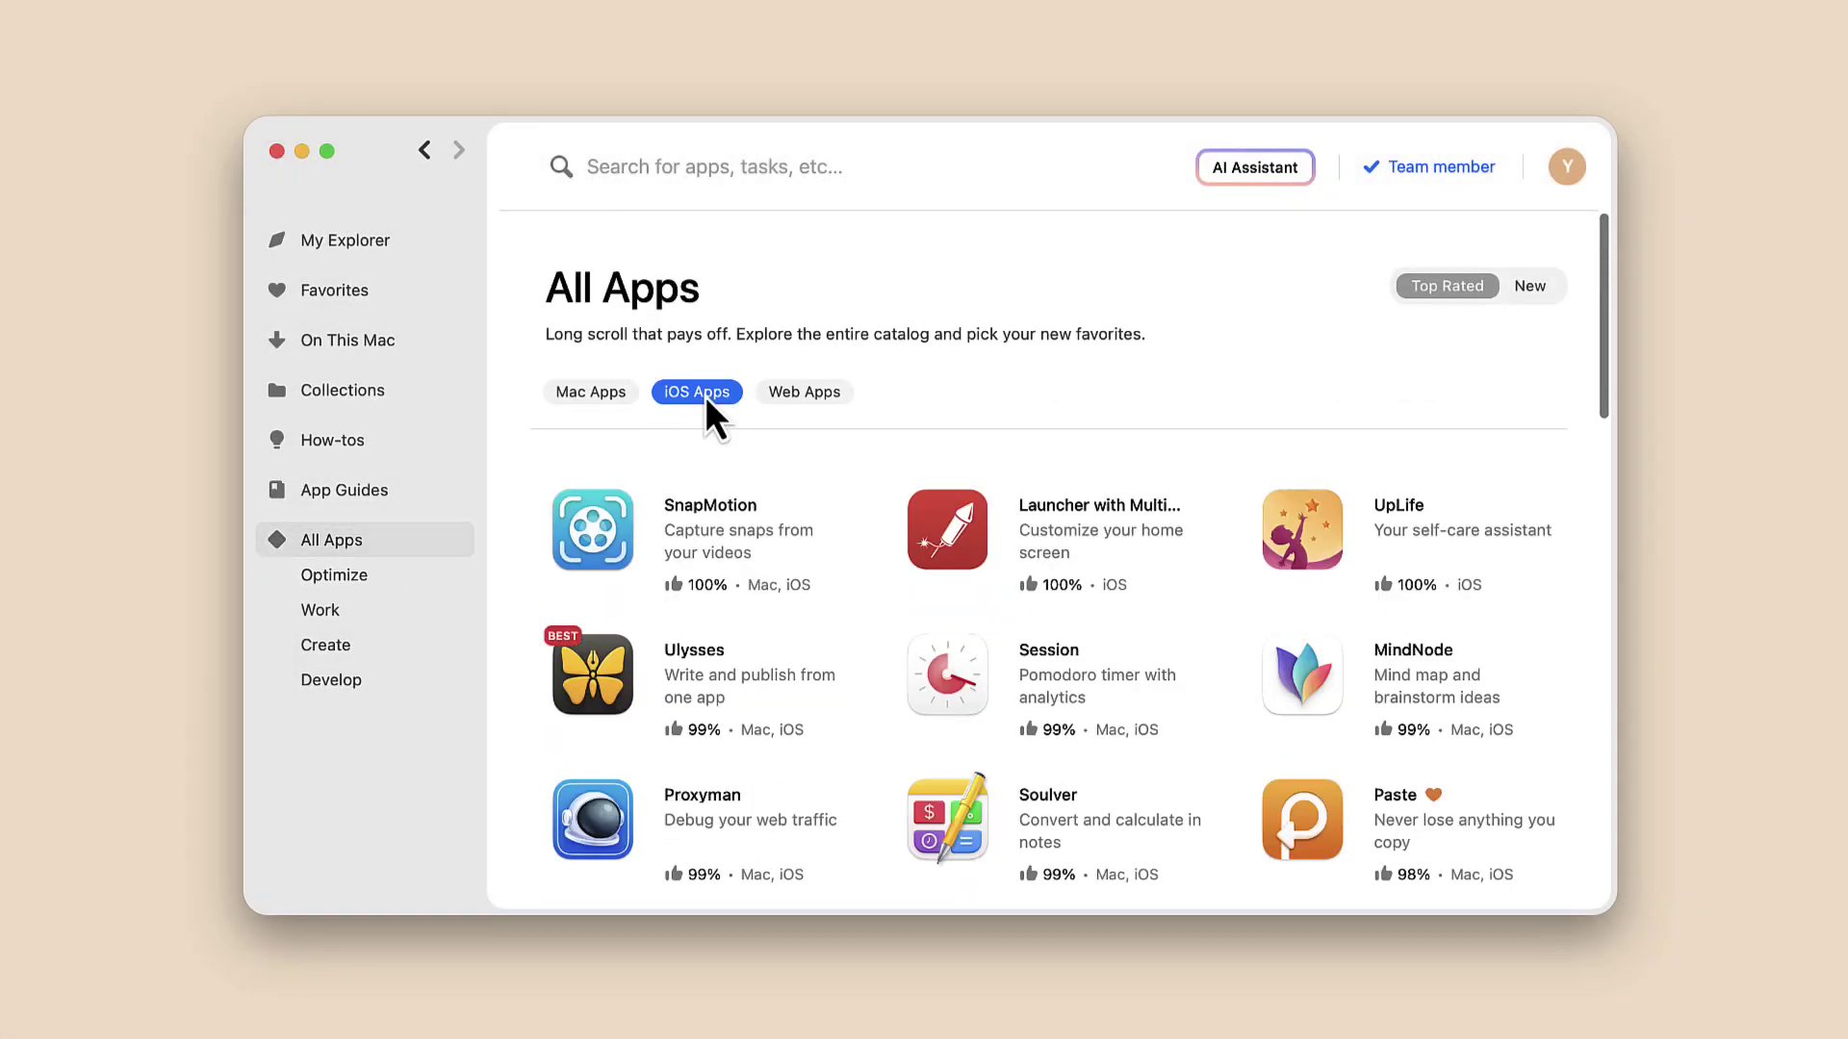
click(363, 683)
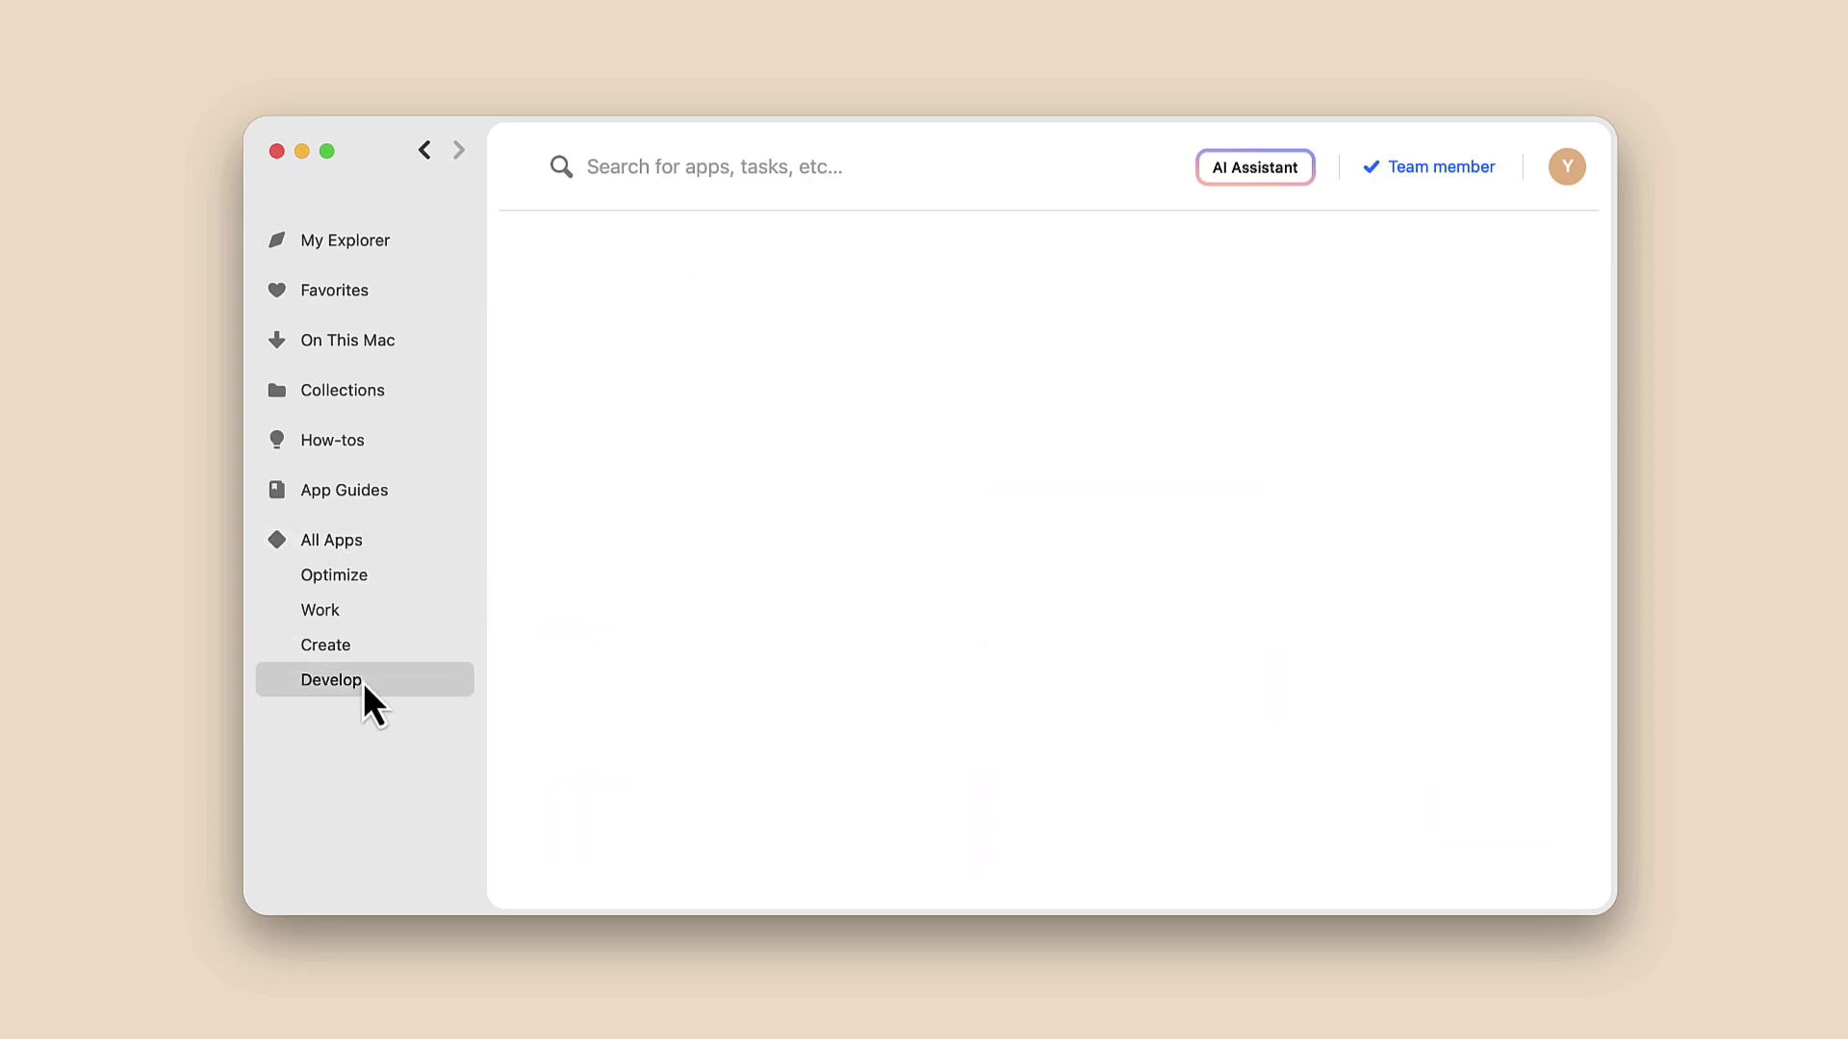
click(960, 391)
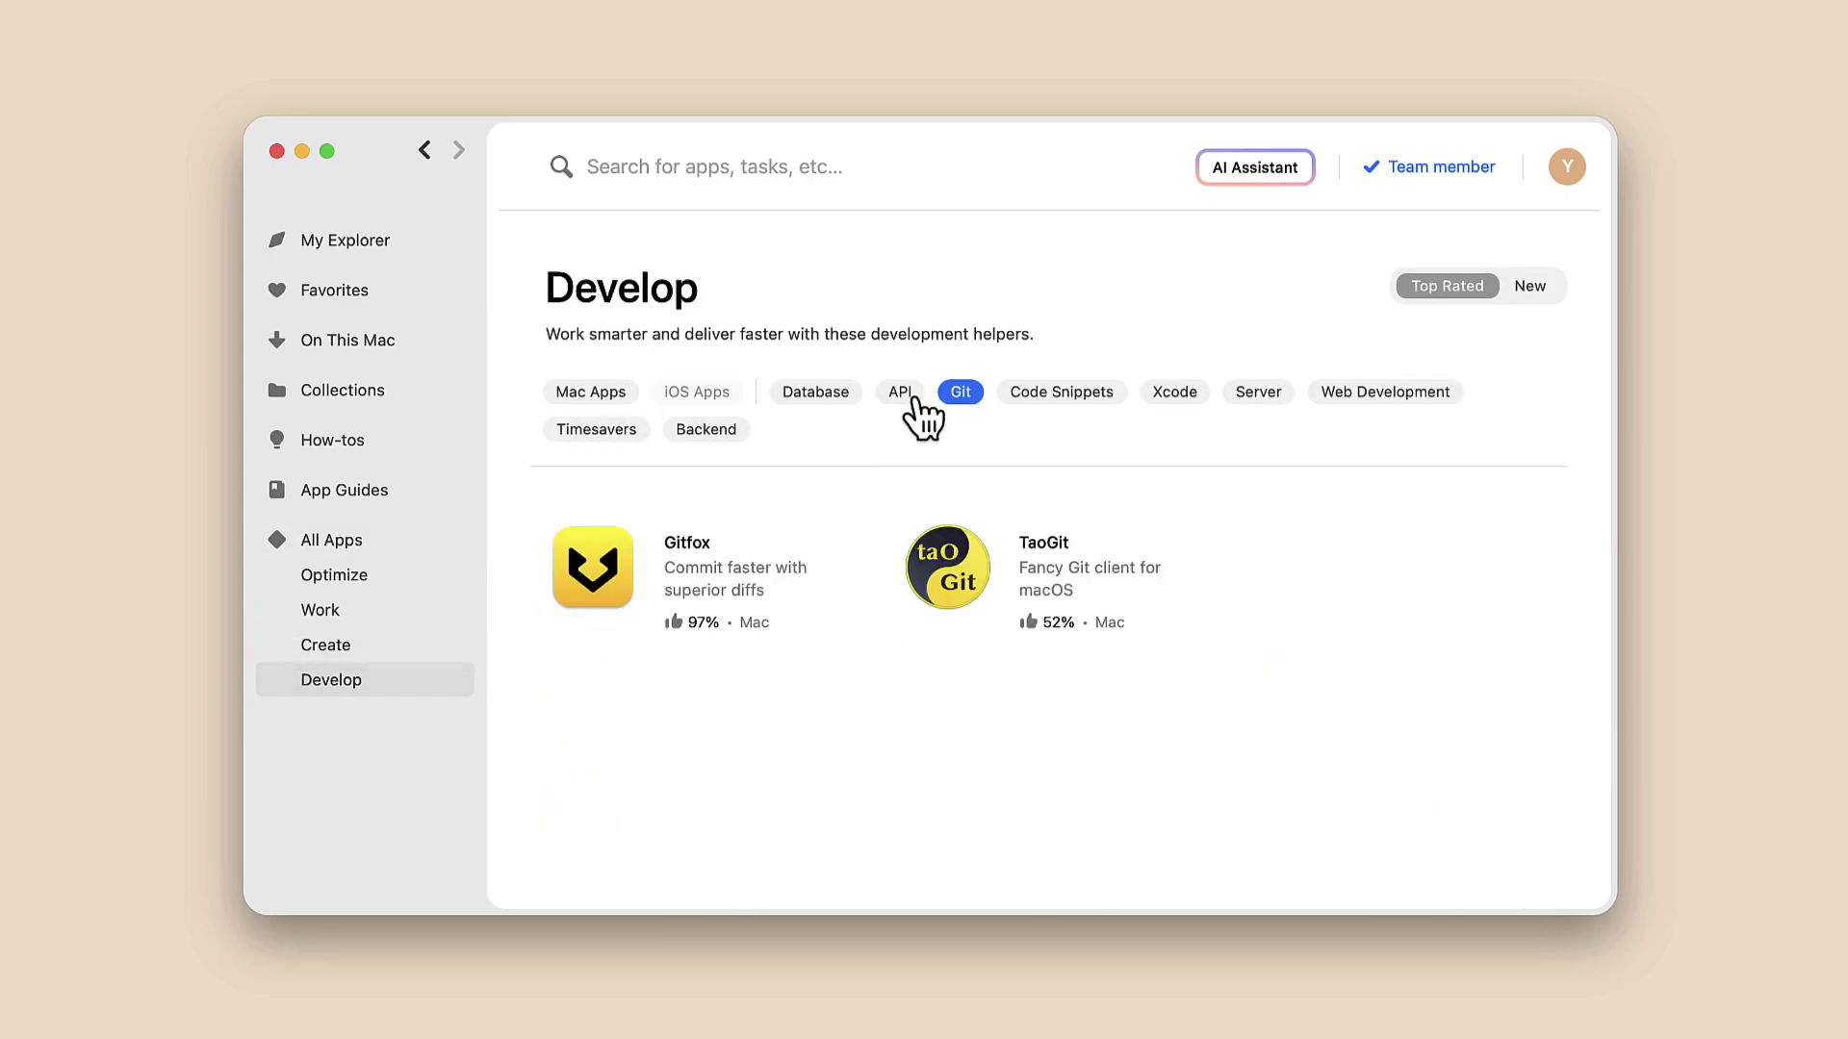
click(898, 392)
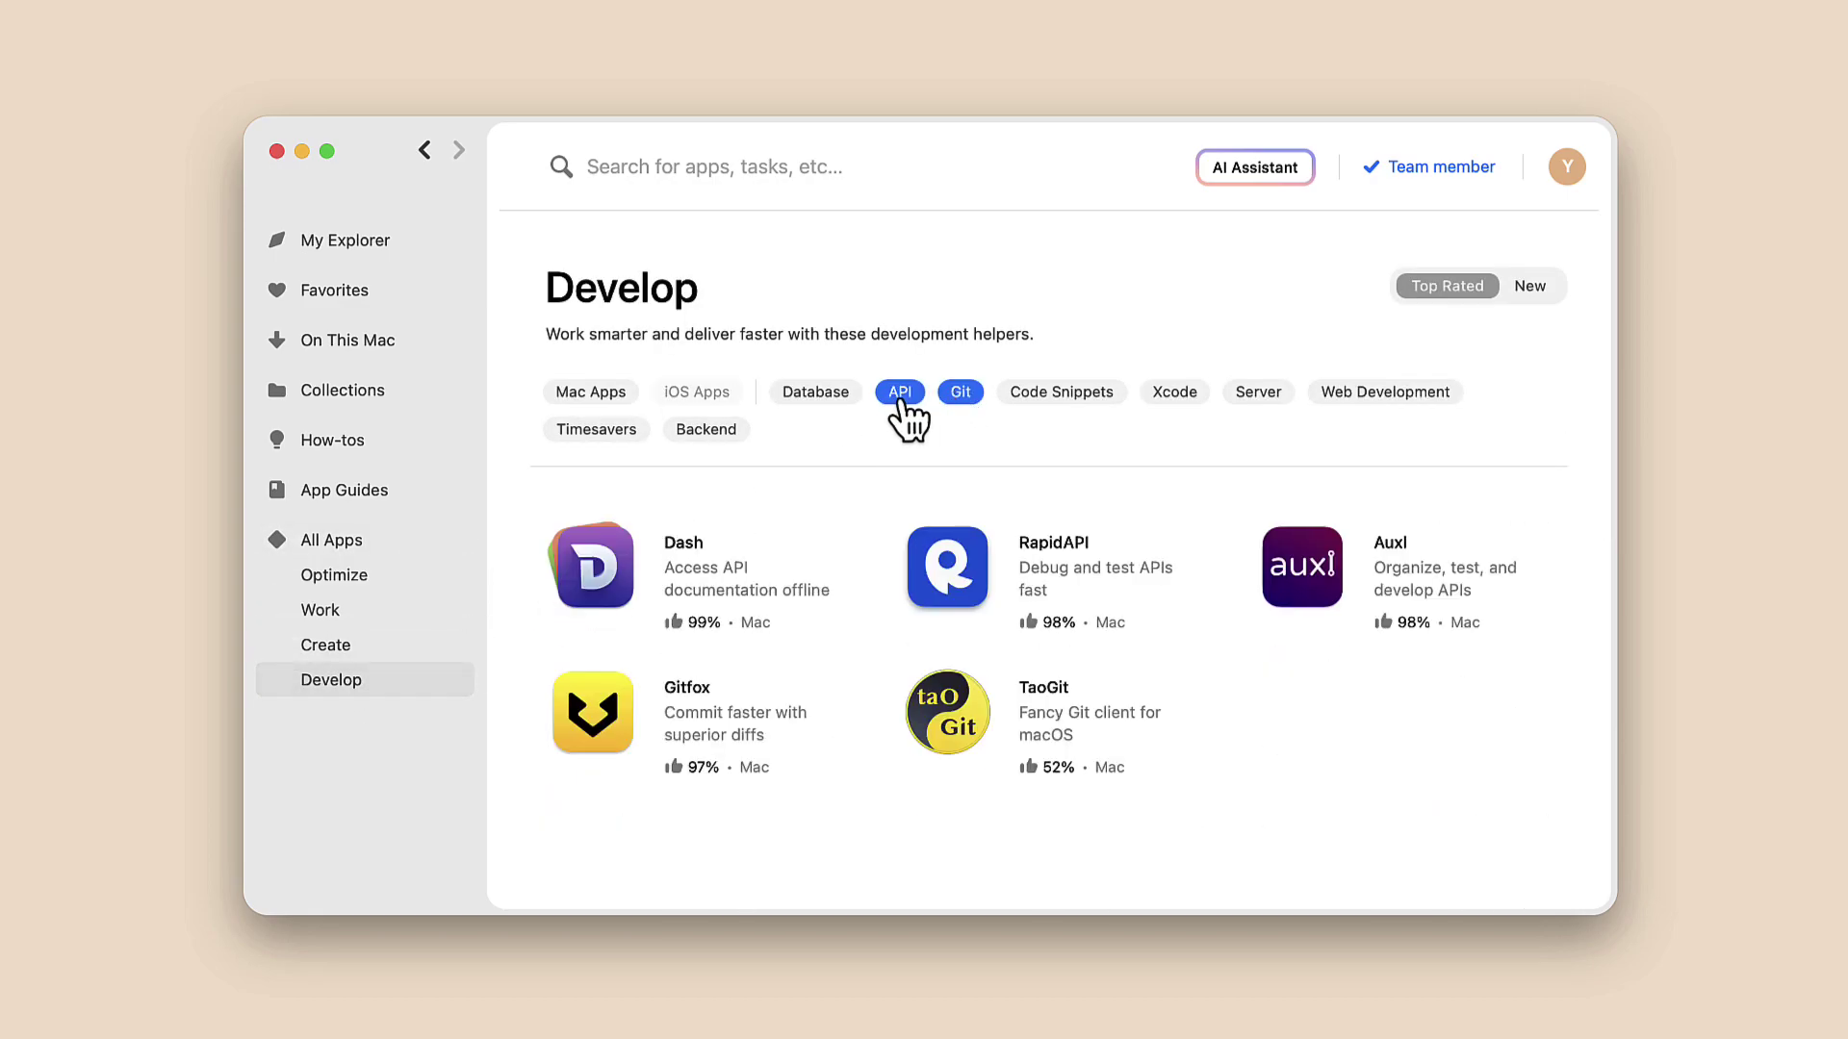
Step: Filter the Create category to Writing and Presentation apps available on iOS
click(365, 651)
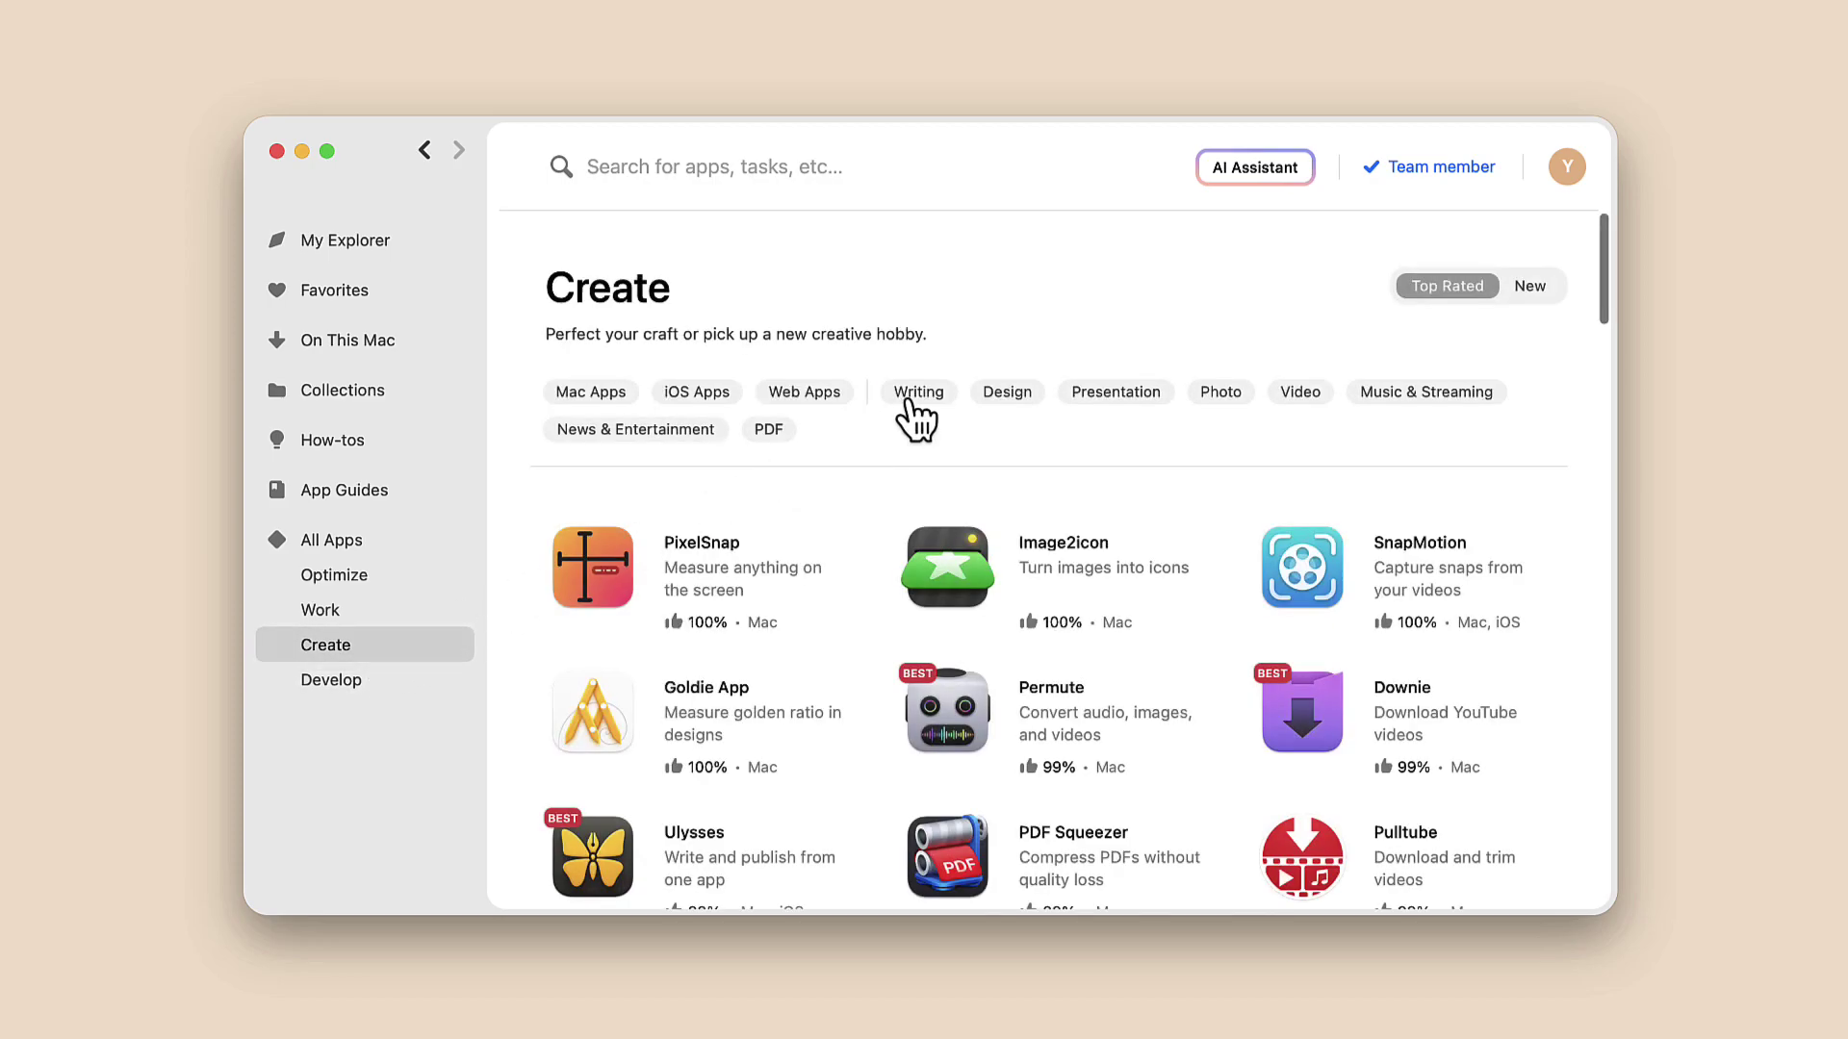
click(919, 391)
click(1116, 391)
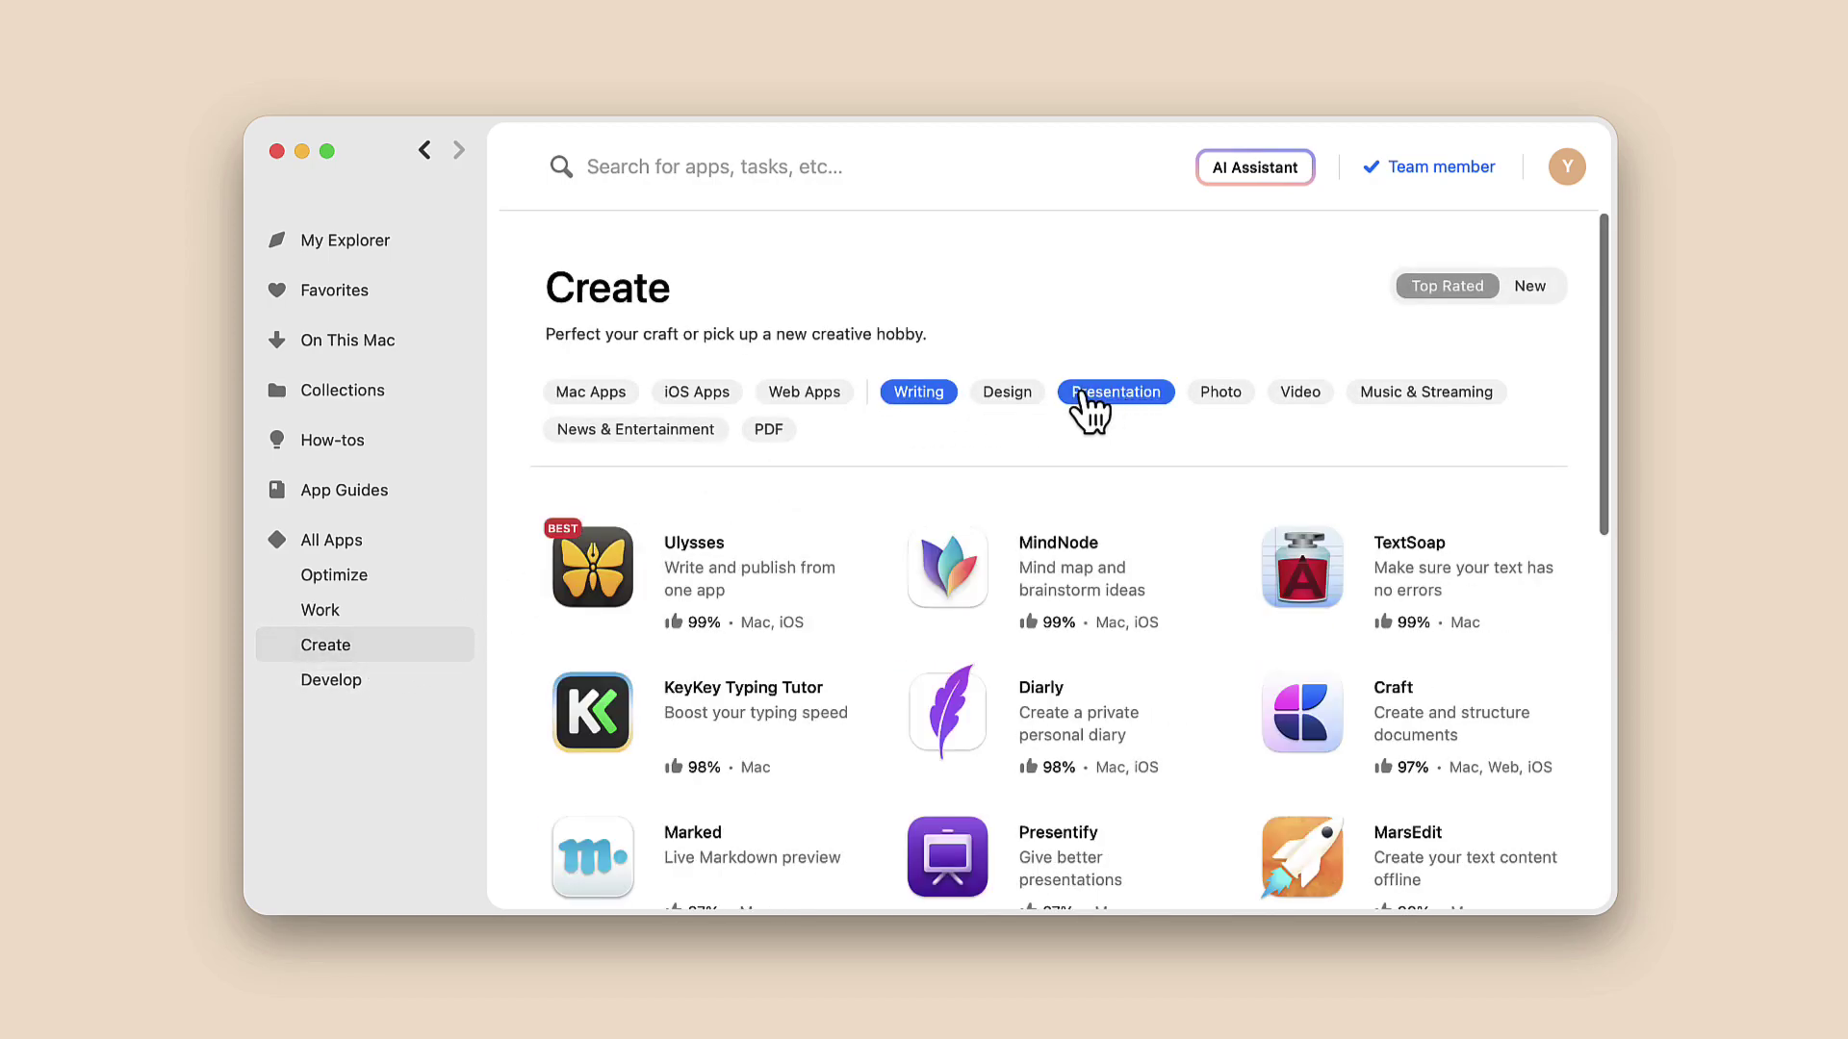
click(696, 392)
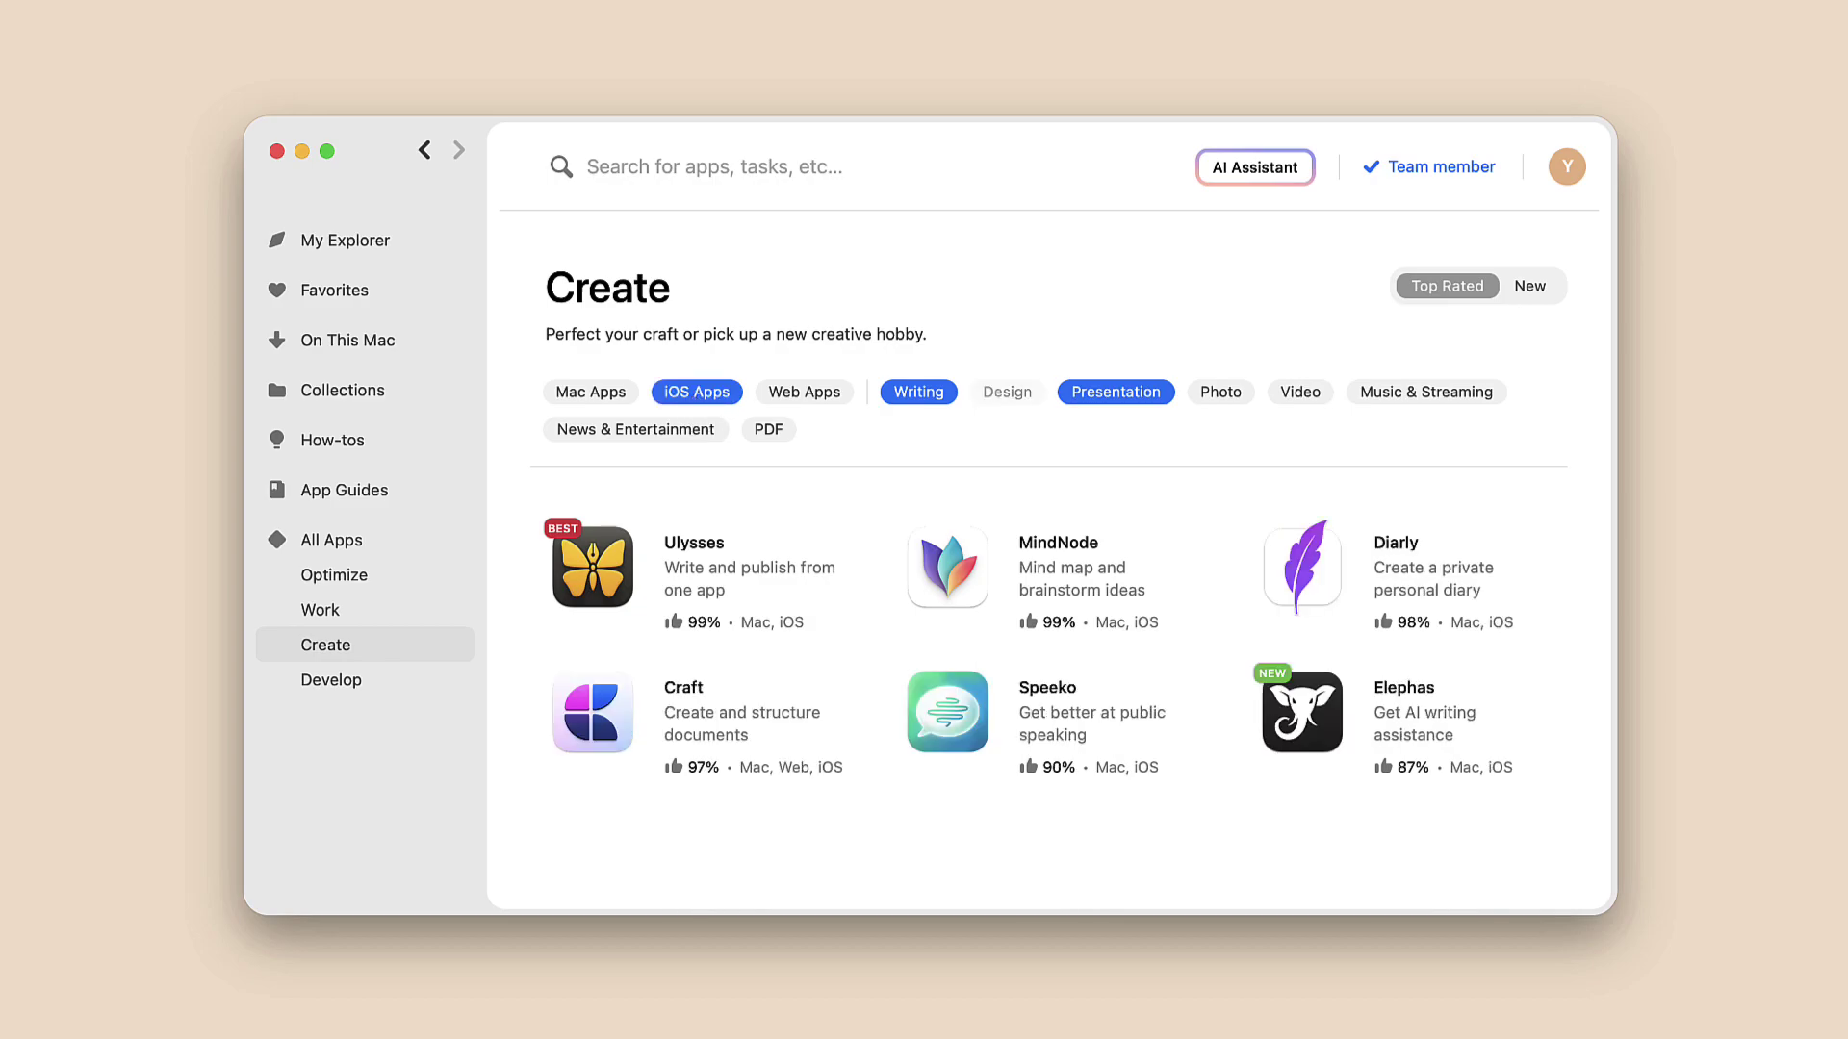
Step: Search for 'restore files' and open the 9 how-to results
click(621, 168)
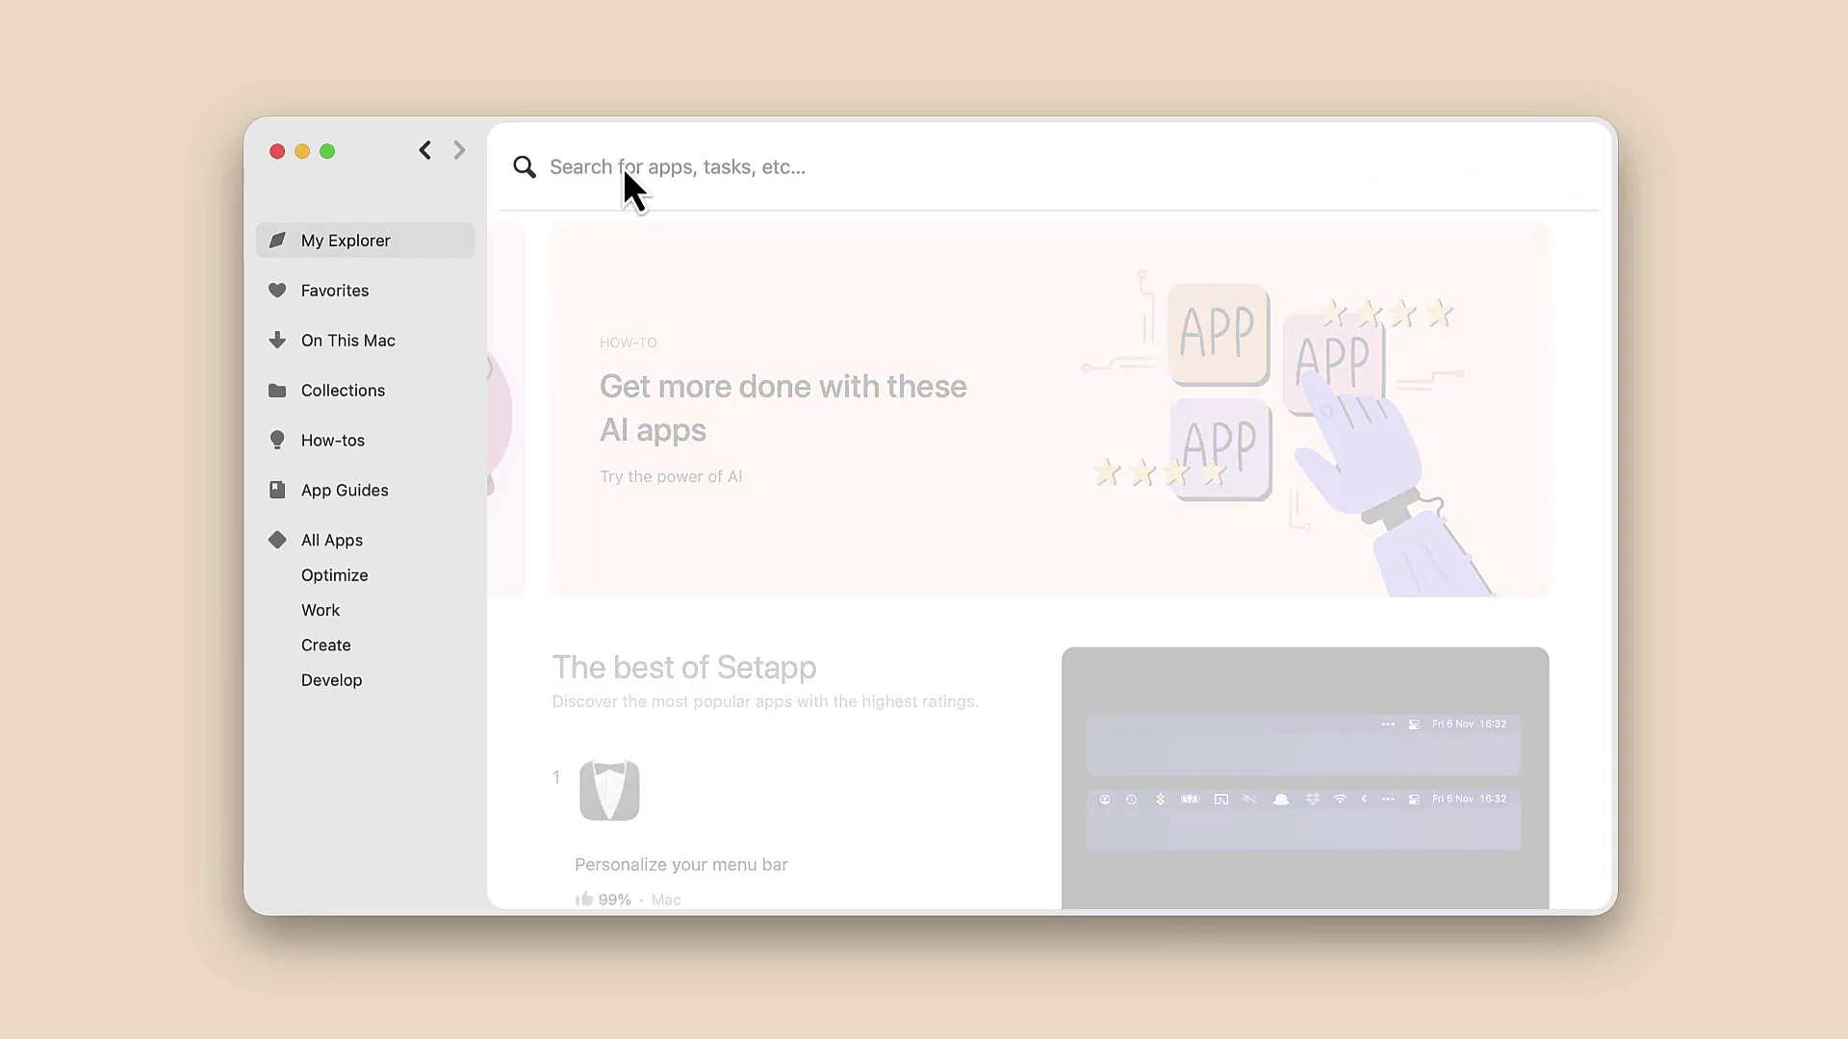
text(restore)
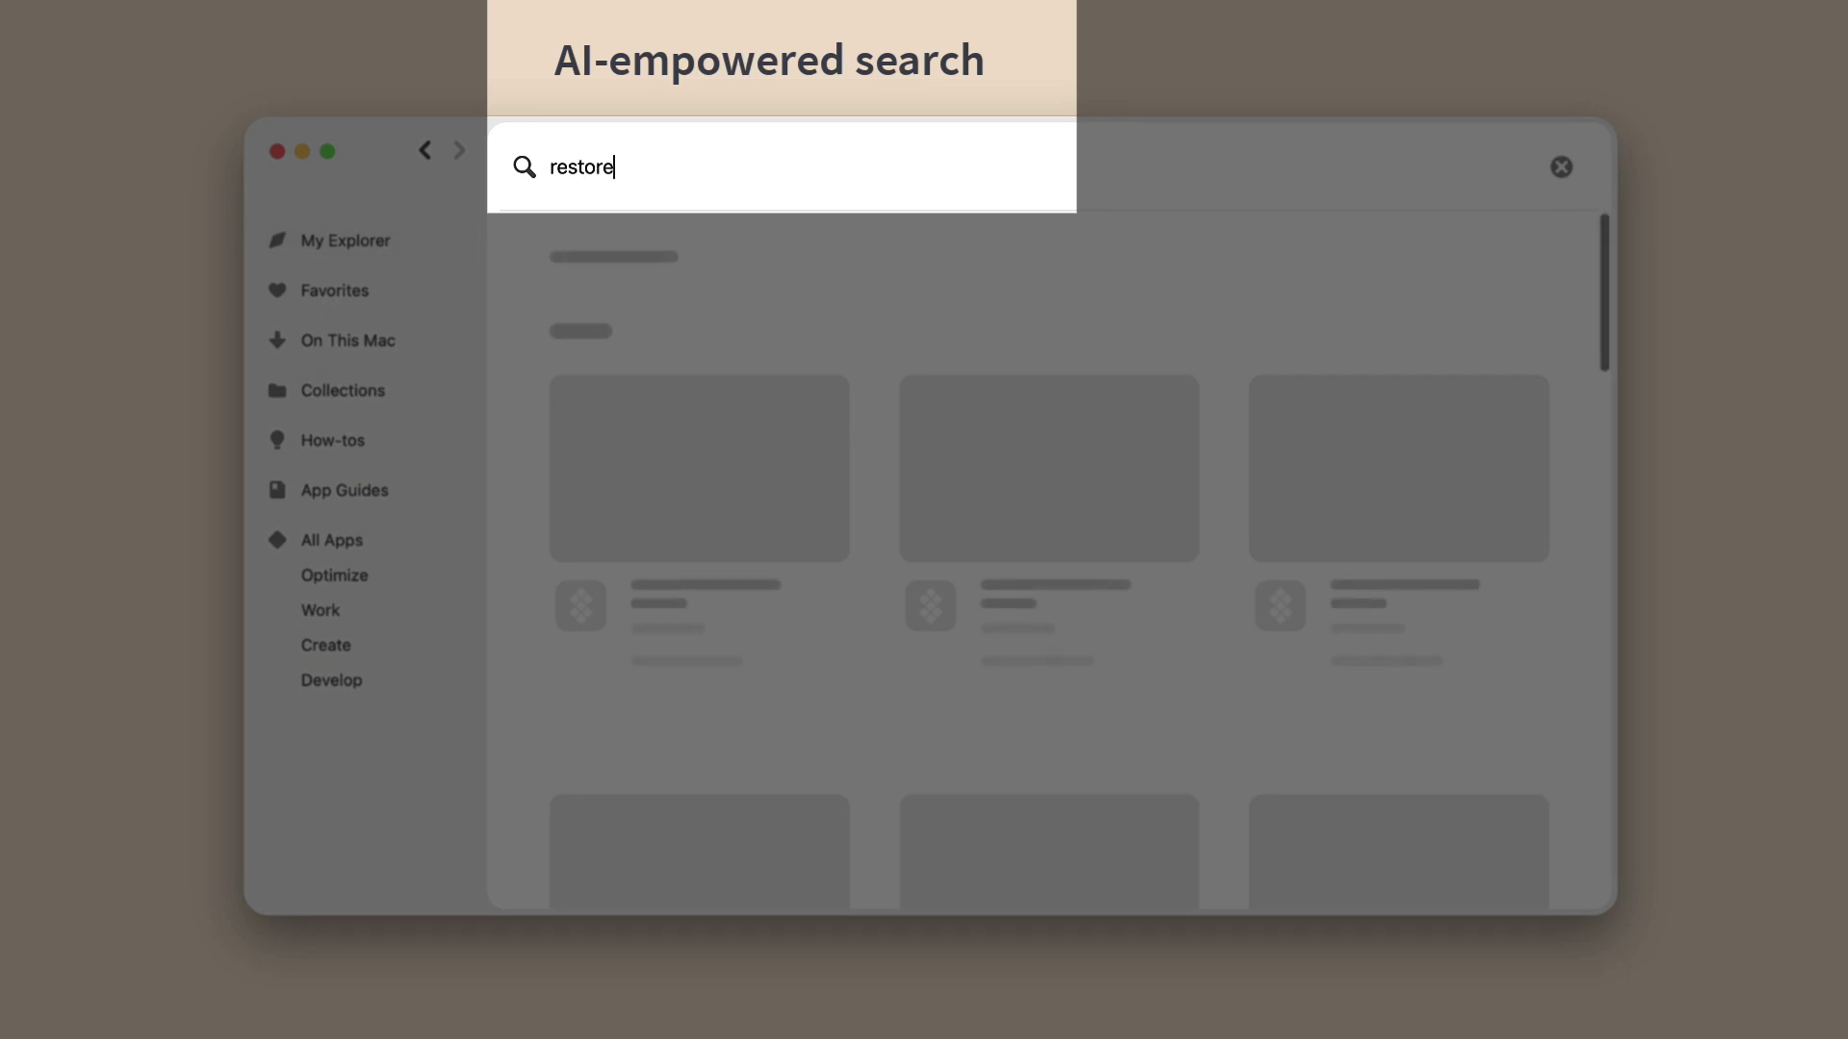
text( files)
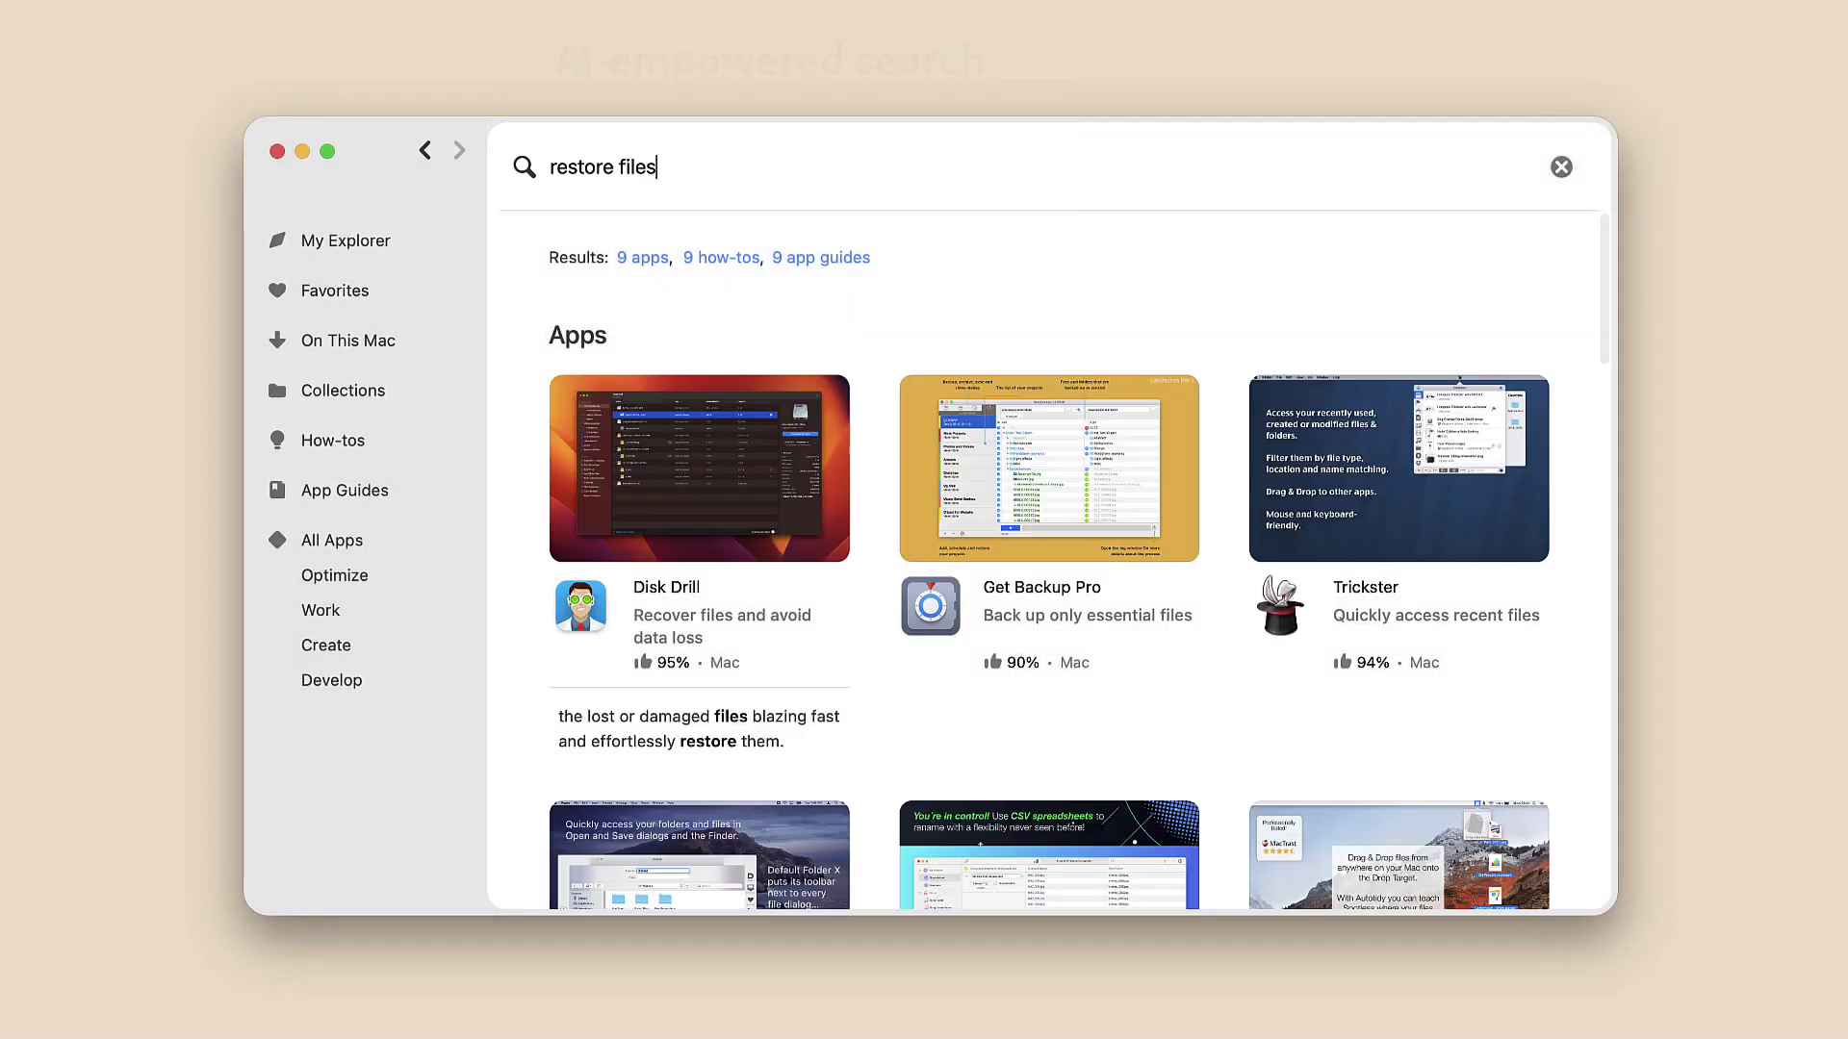
click(720, 257)
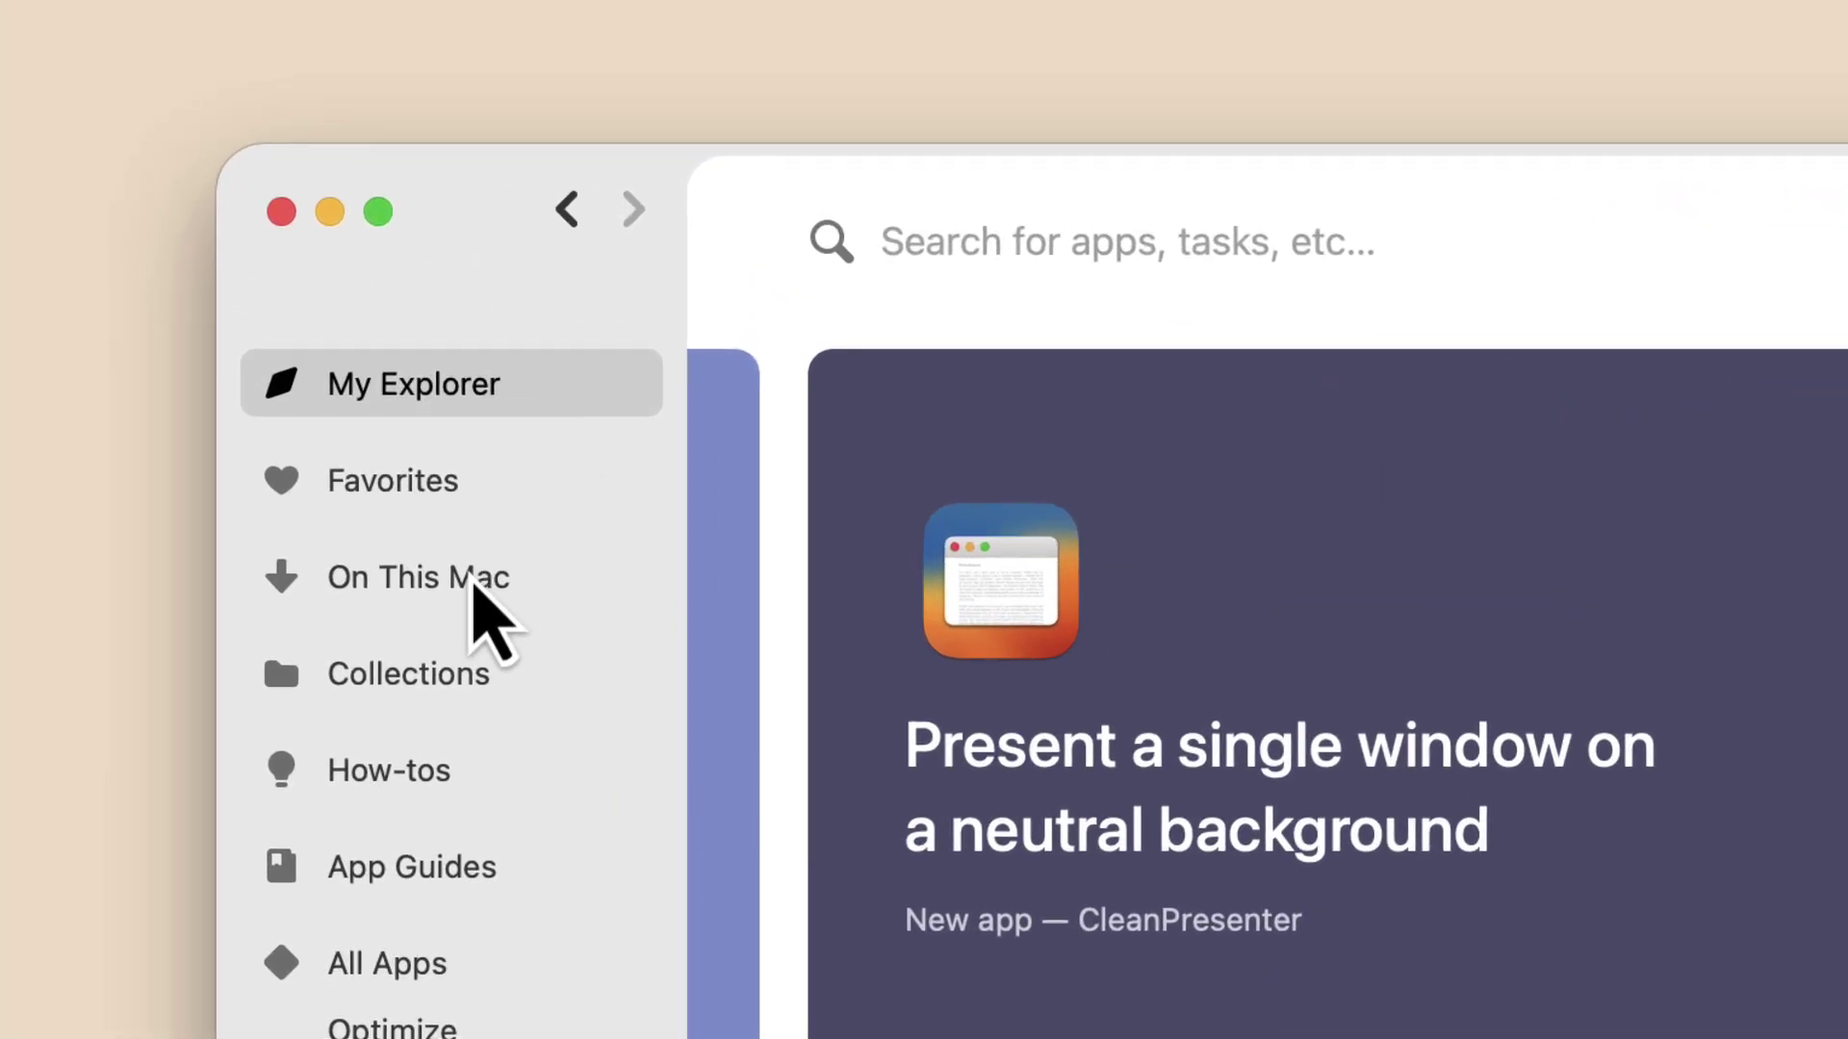
Step: Launch CleanMyMac X from On This Mac, start its scan, and favorite Gifox
click(476, 599)
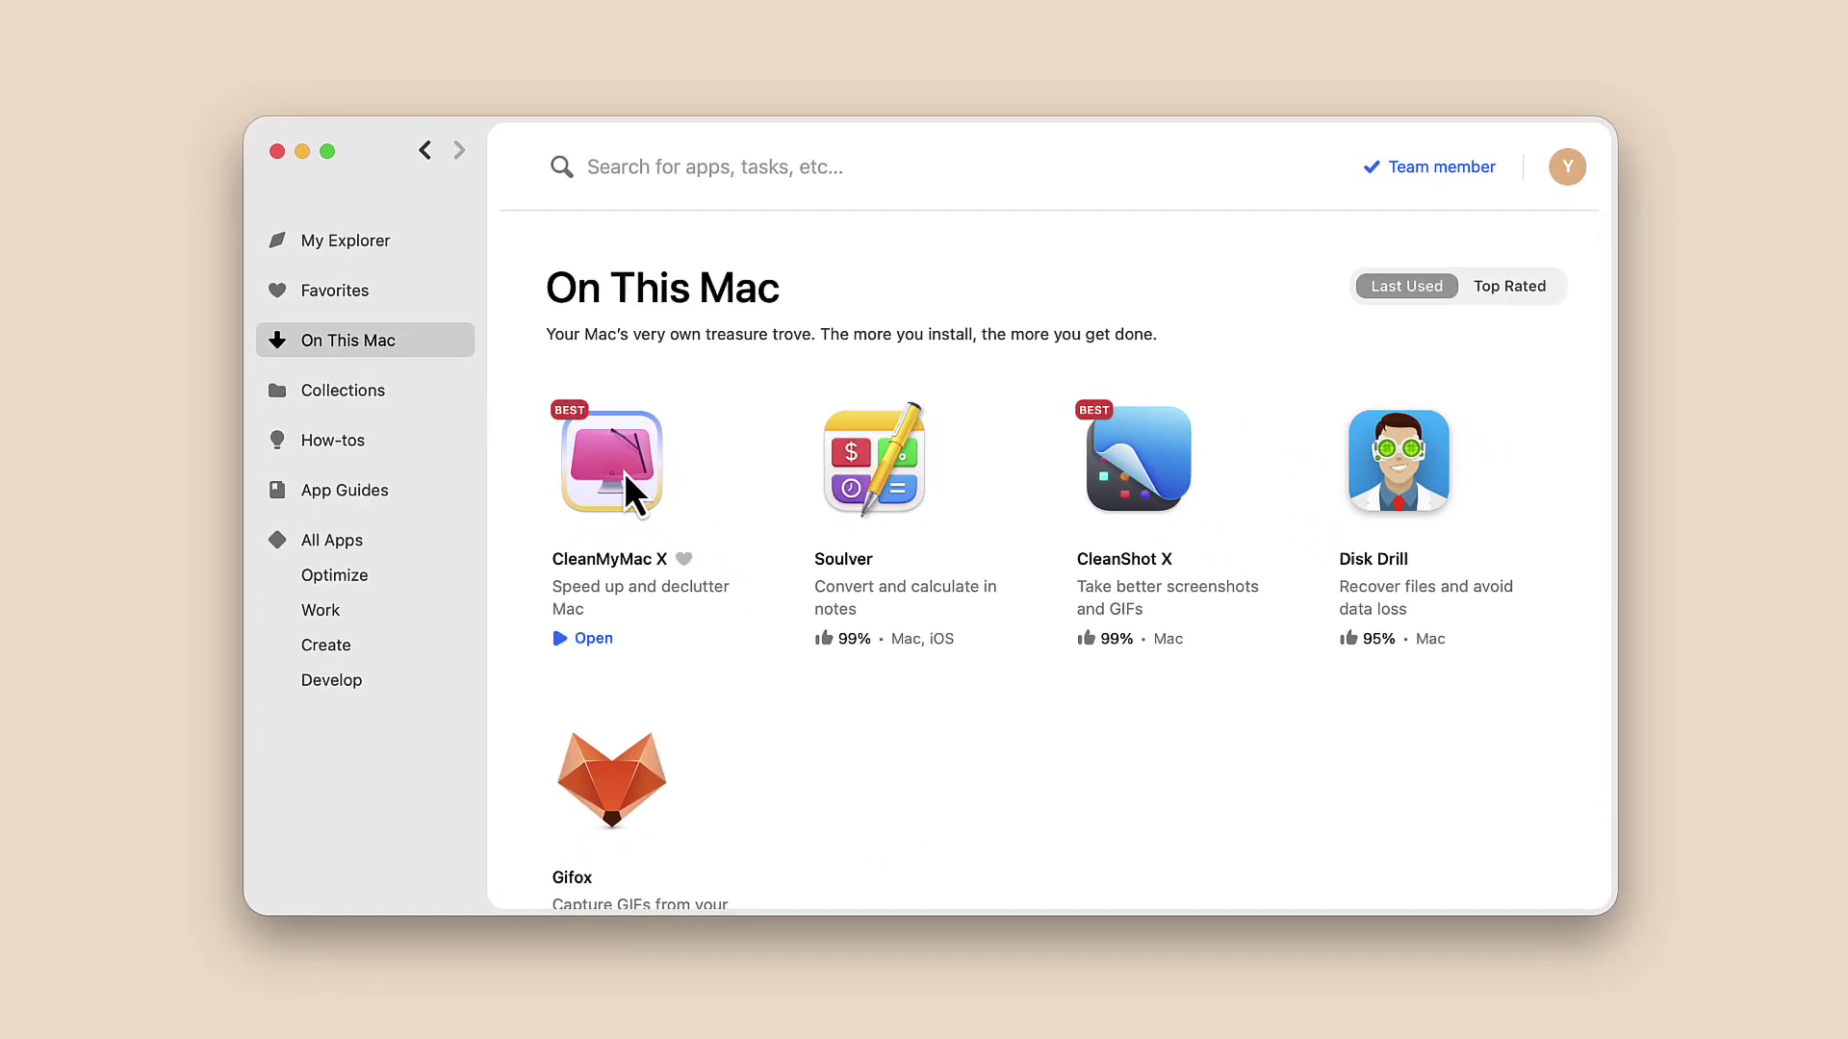
click(623, 472)
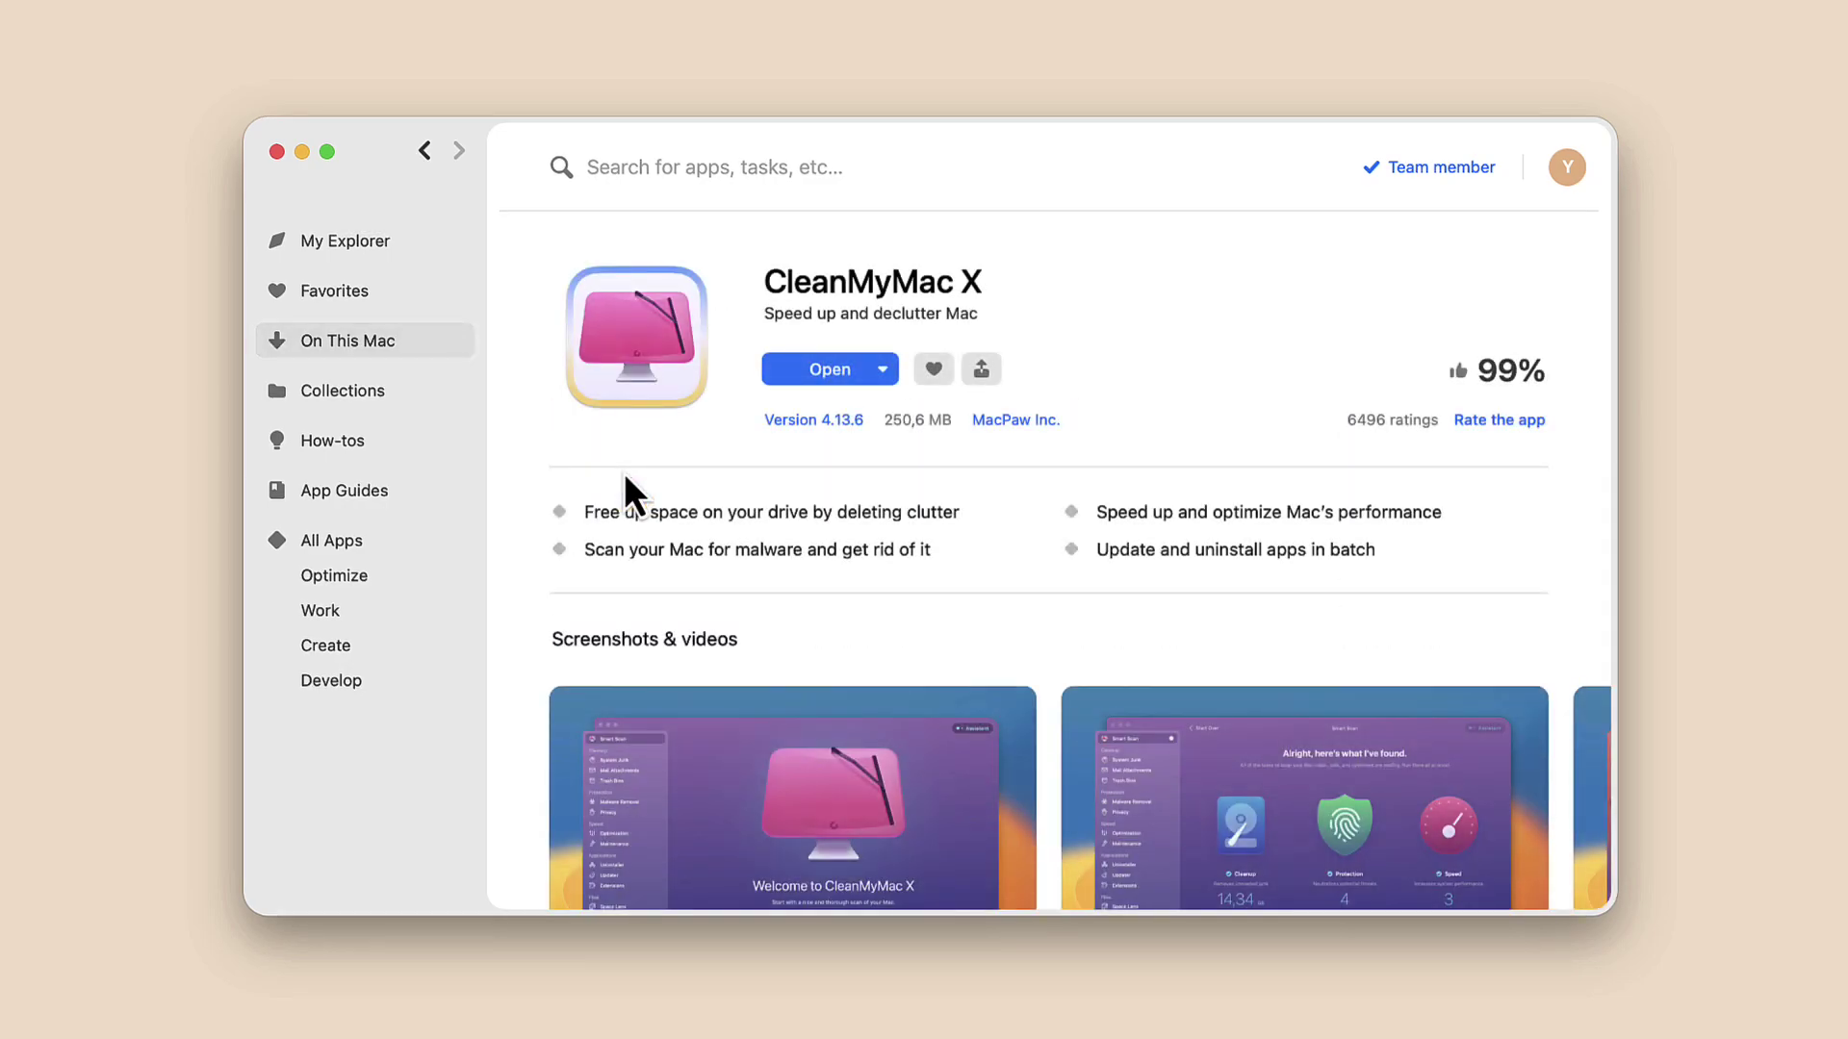
click(810, 371)
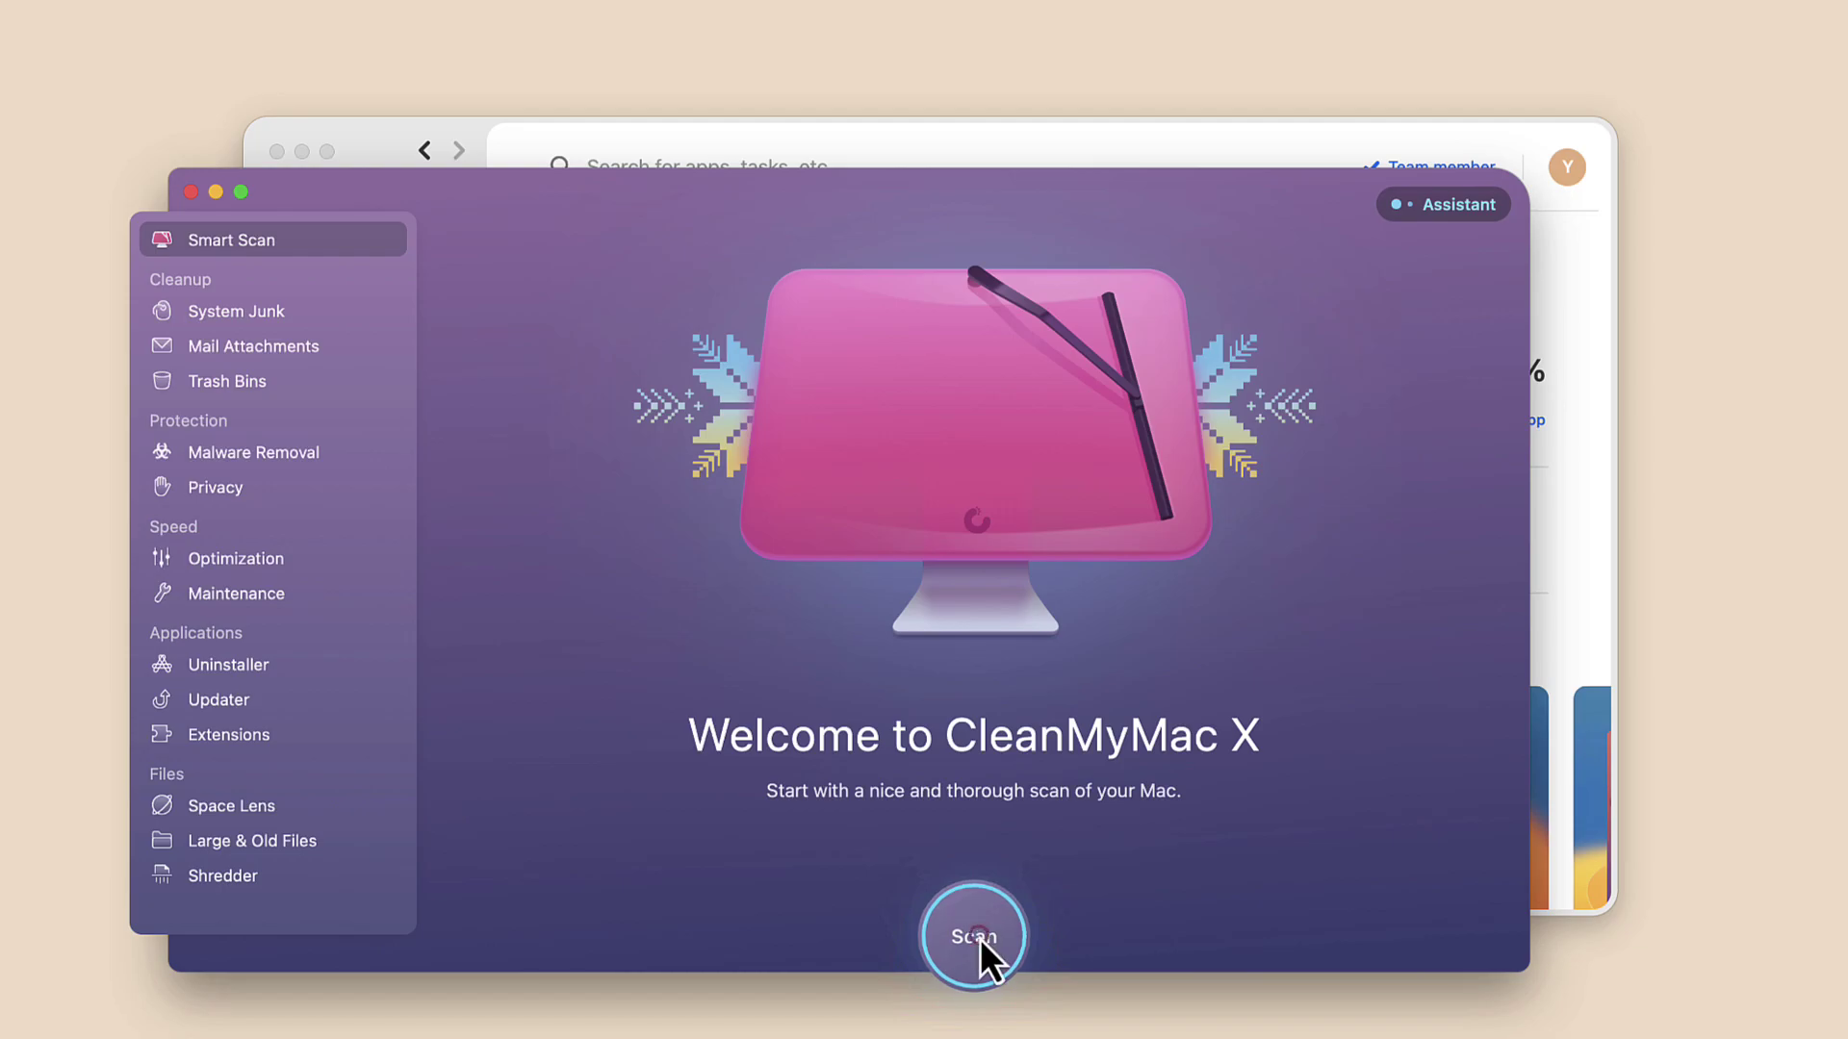
click(977, 937)
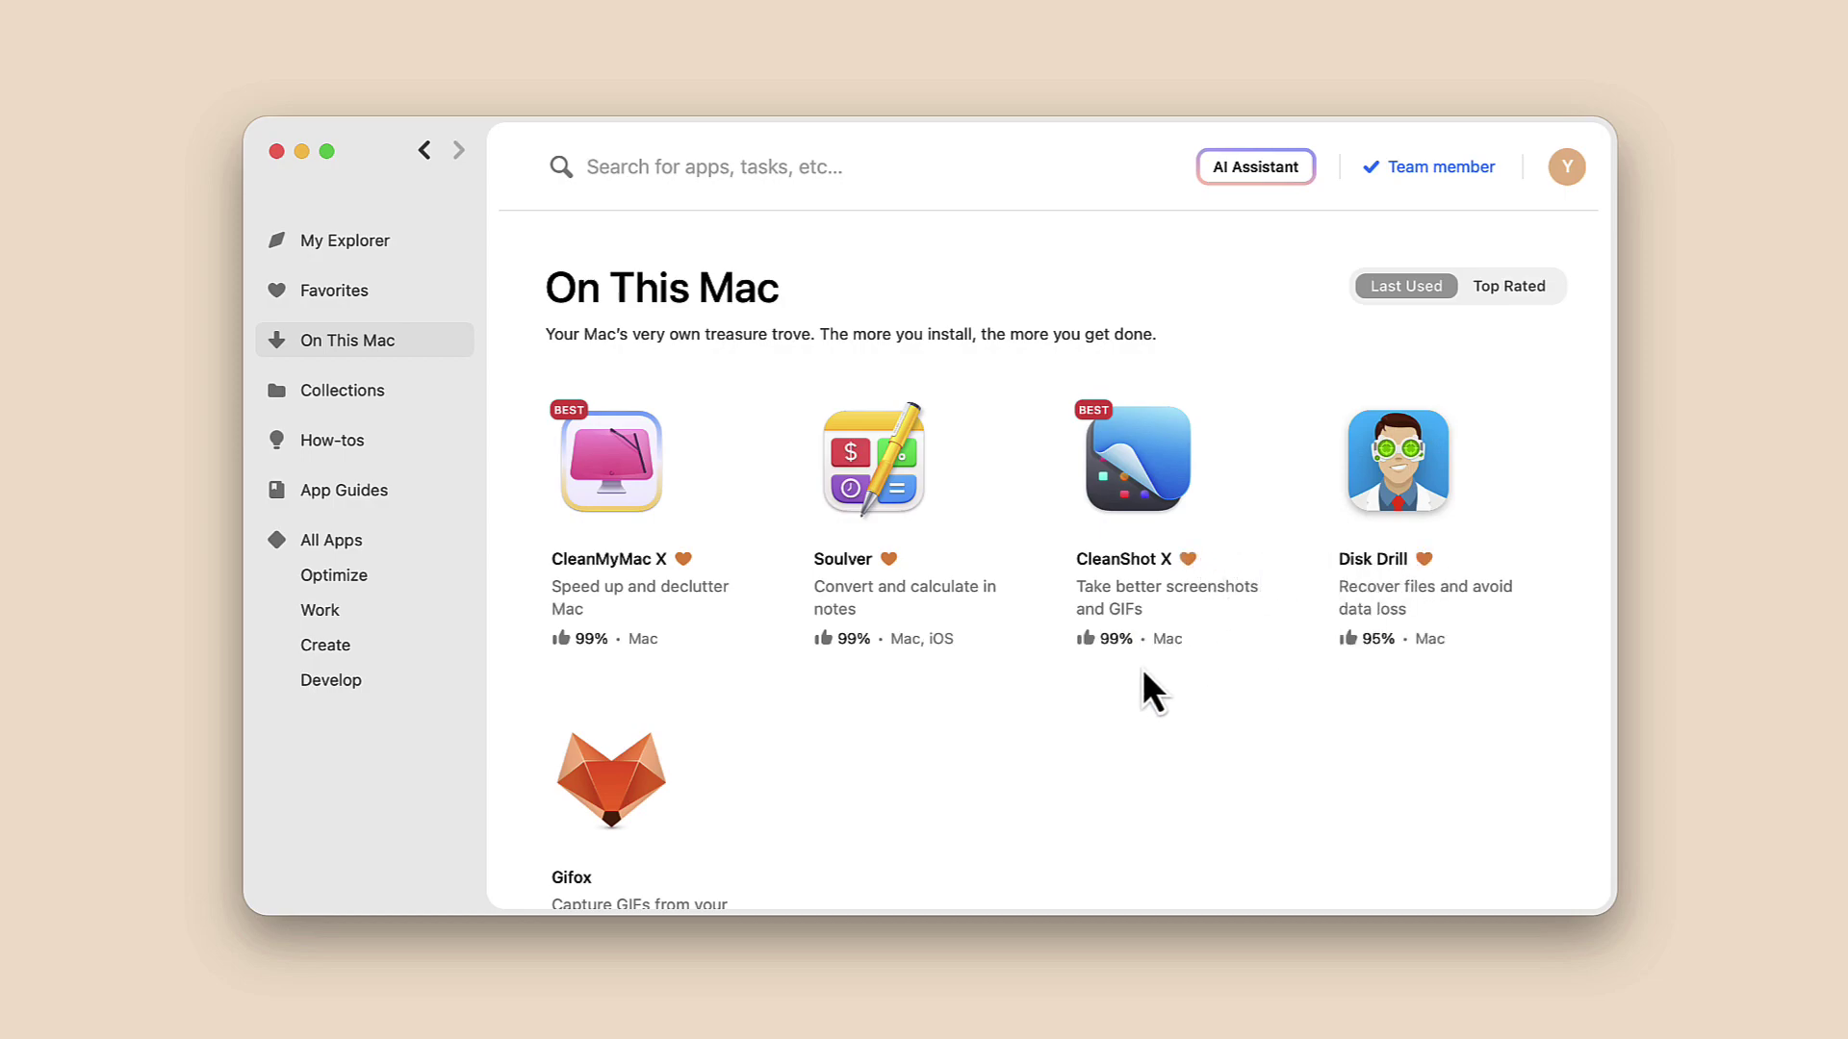
click(612, 879)
click(360, 297)
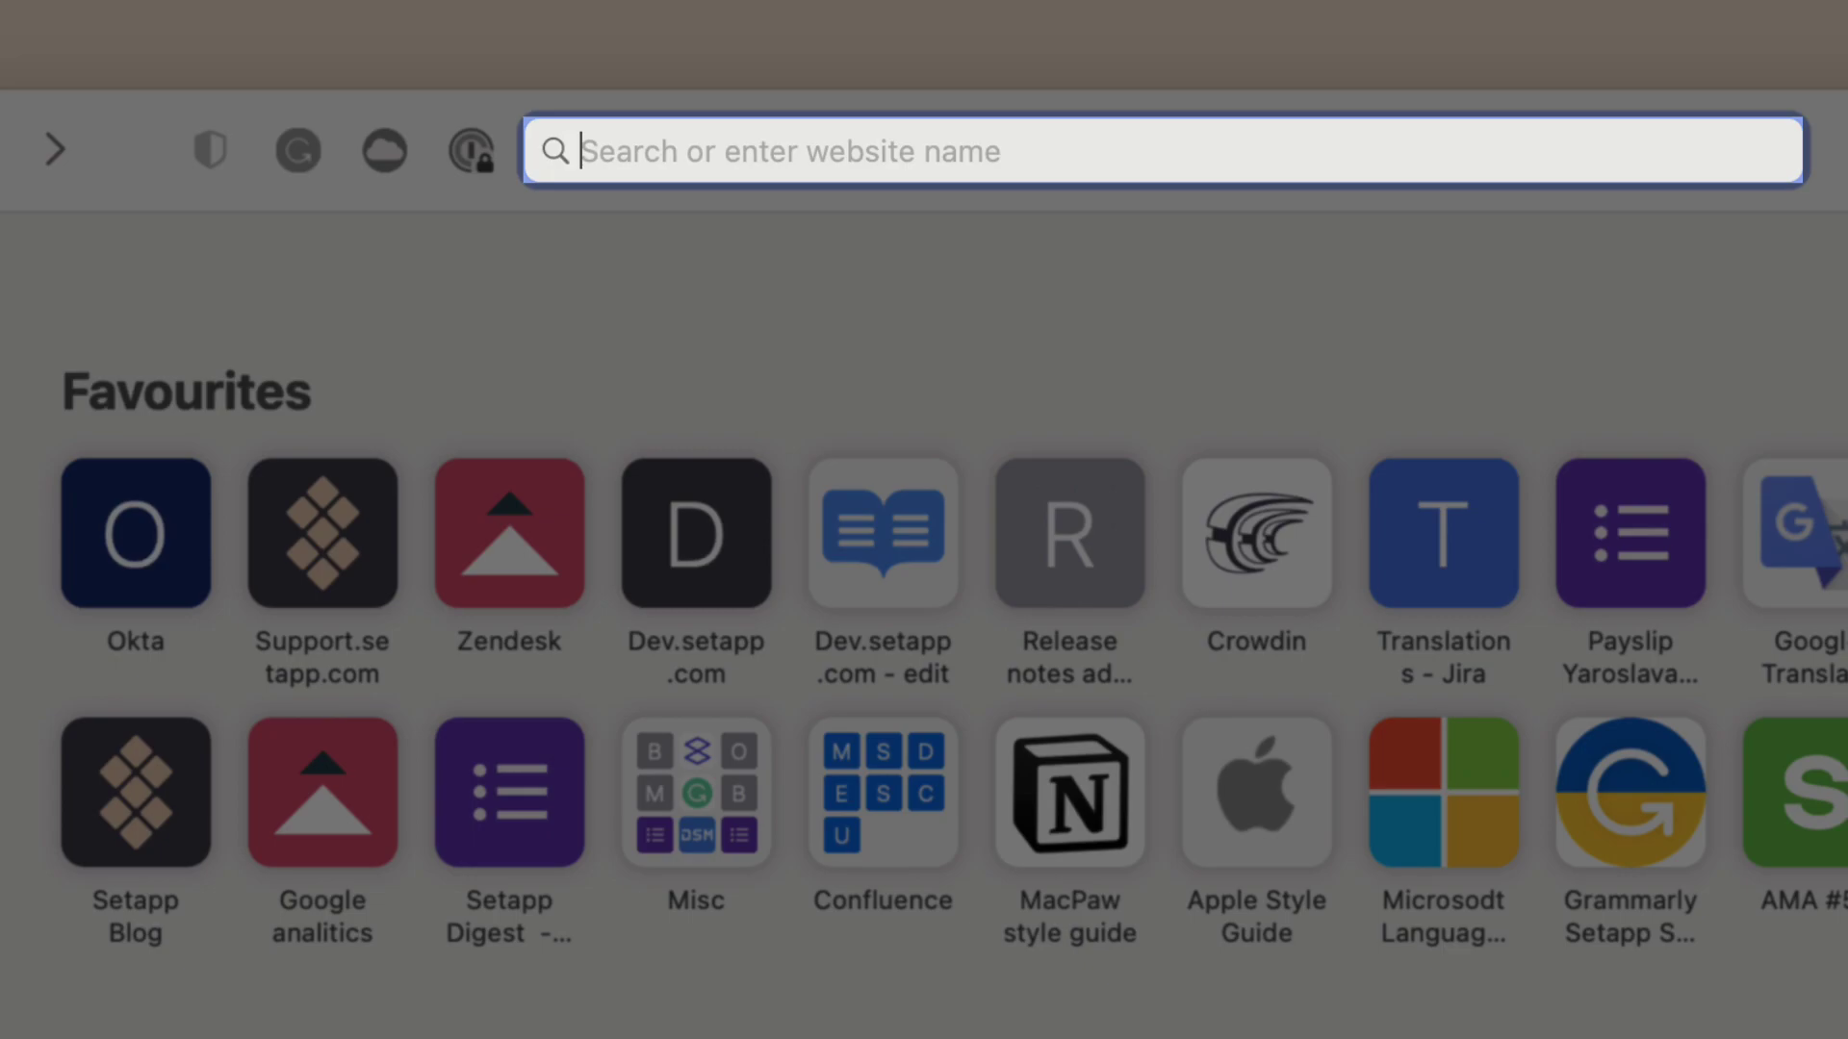
text(setapp.com)
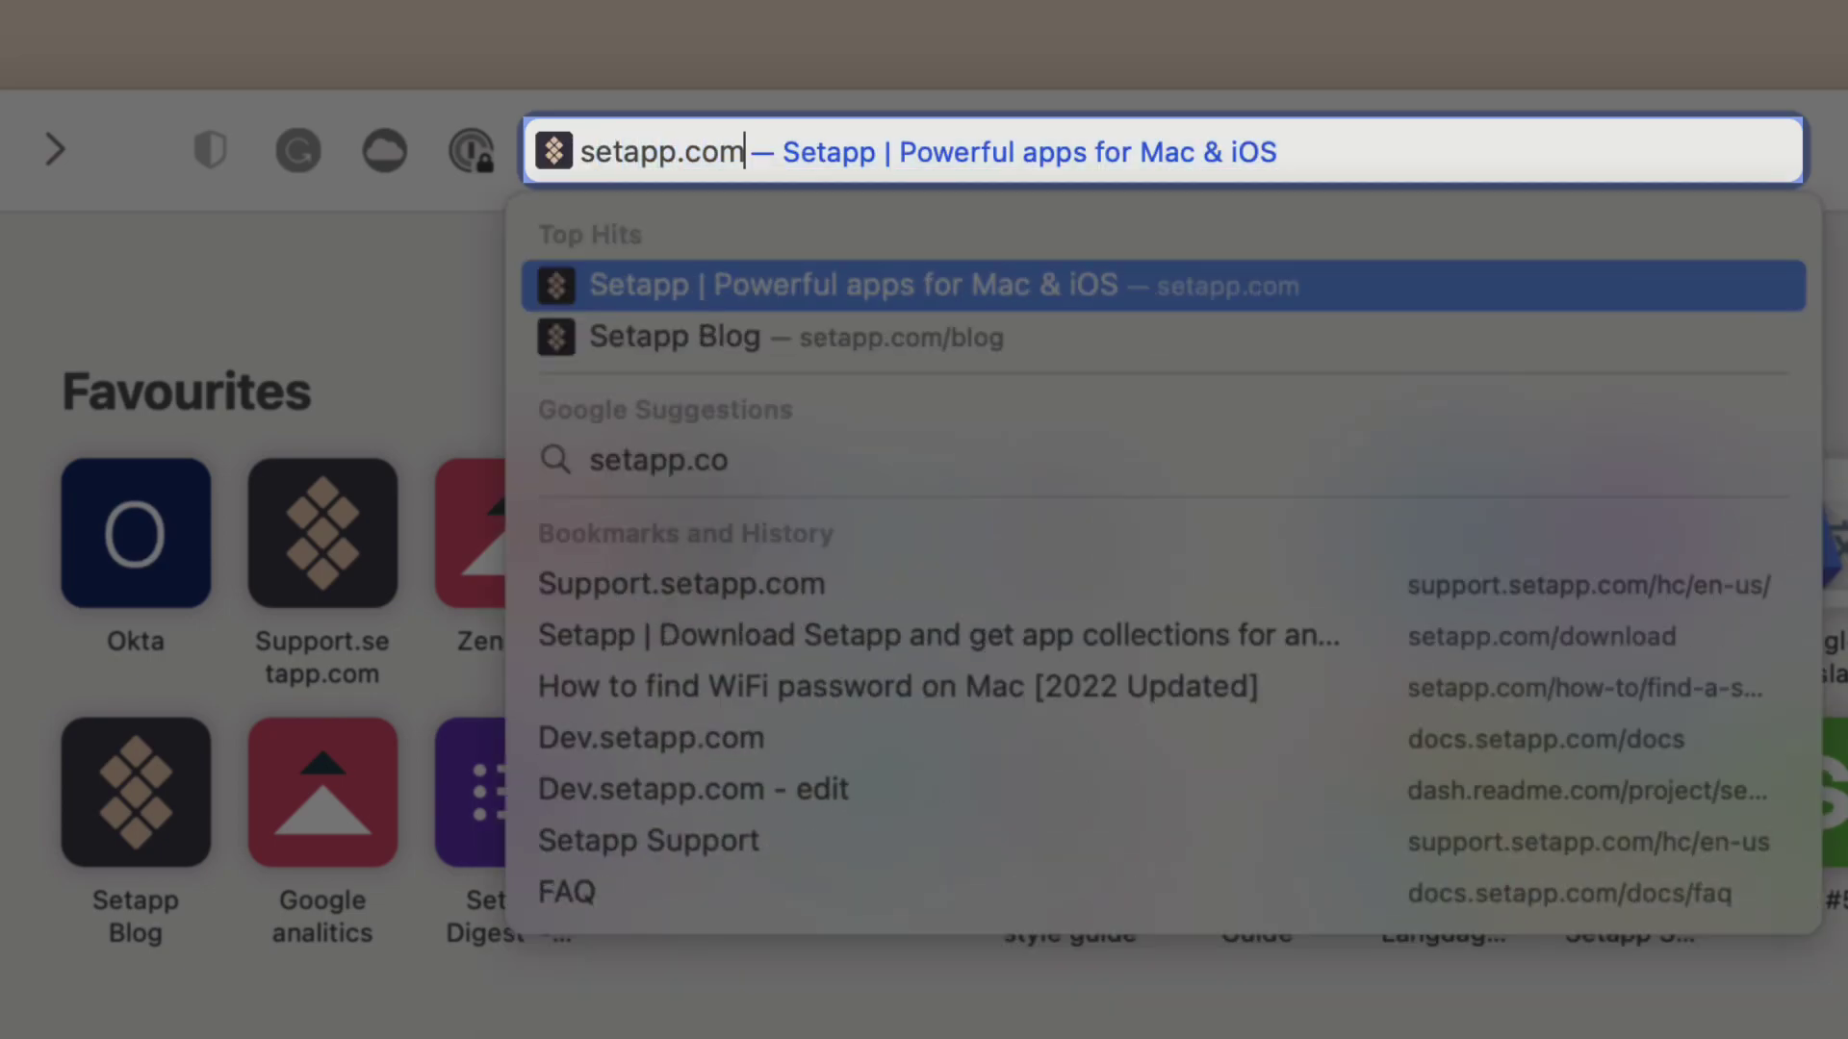
Step: Load setapp.com in Safari and scroll to the footer links
key(Return)
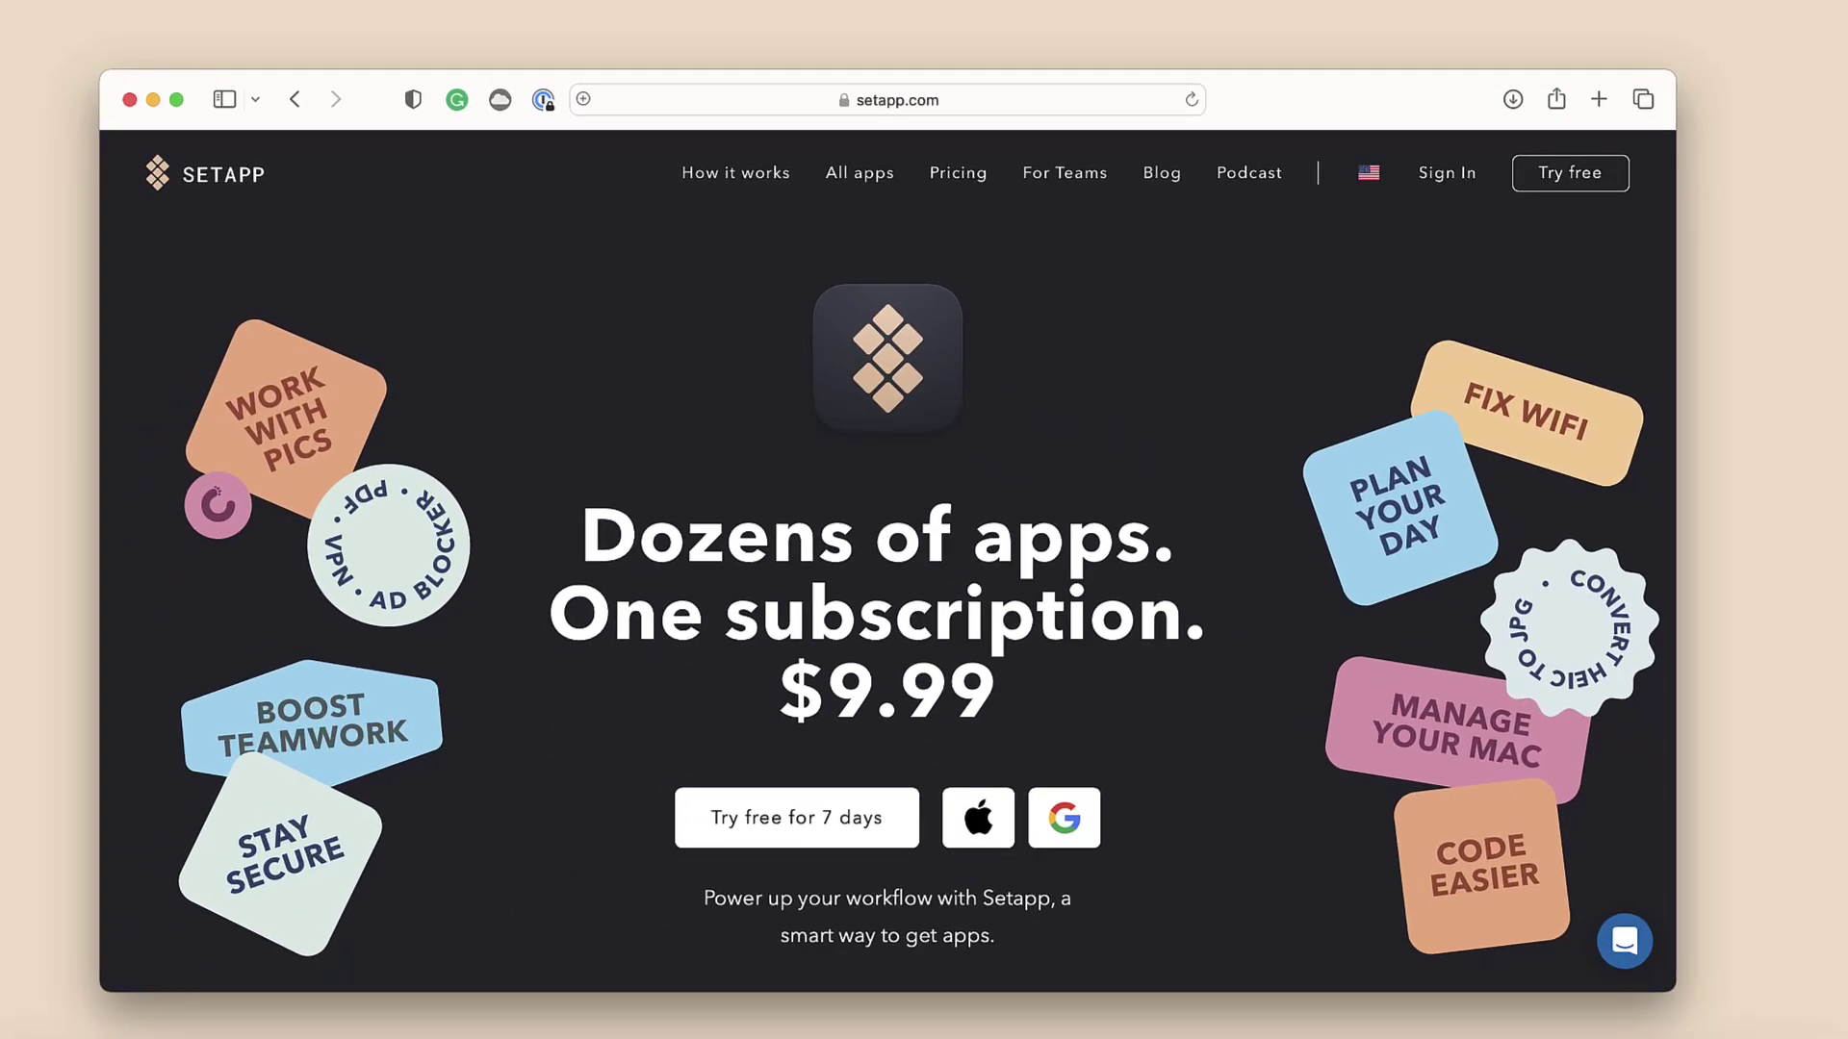
scroll(886, 578, down, 5)
scroll(886, 578, down, 10)
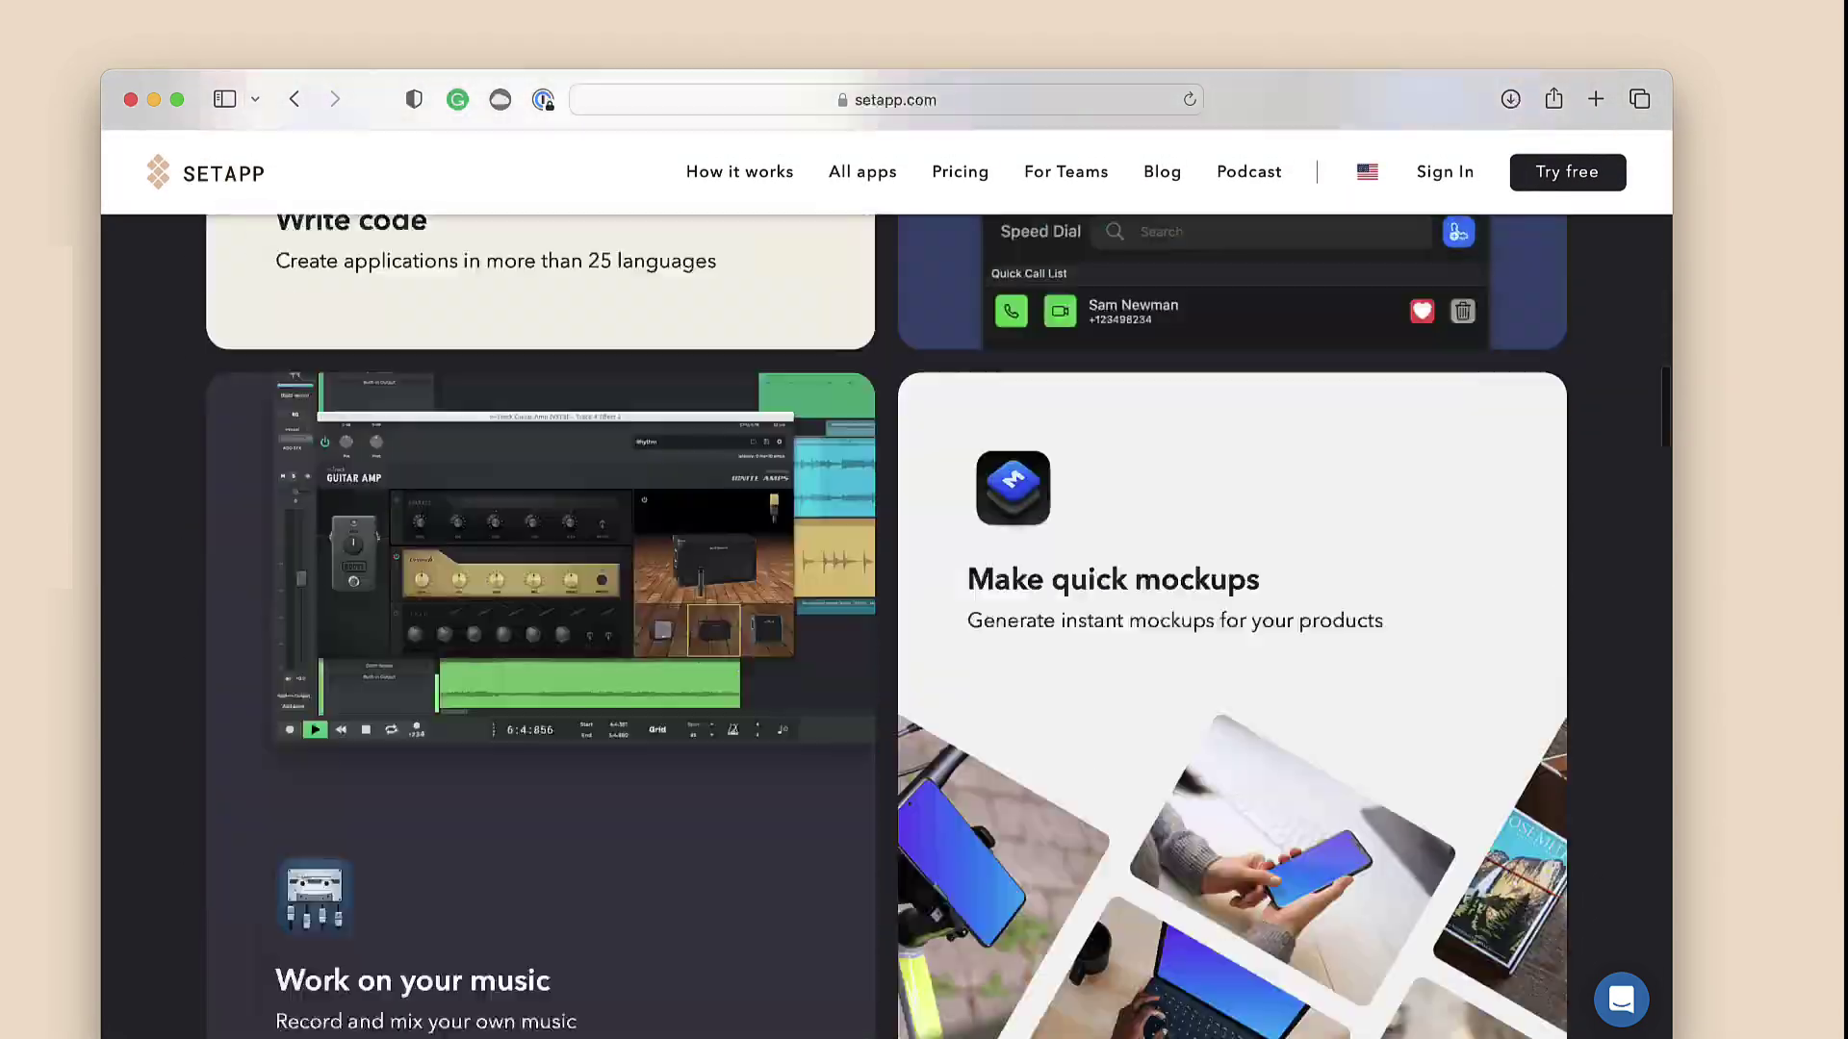
scroll(1045, 577, down, 10)
scroll(1045, 577, down, 10)
scroll(1046, 578, down, 10)
scroll(1045, 433, down, 10)
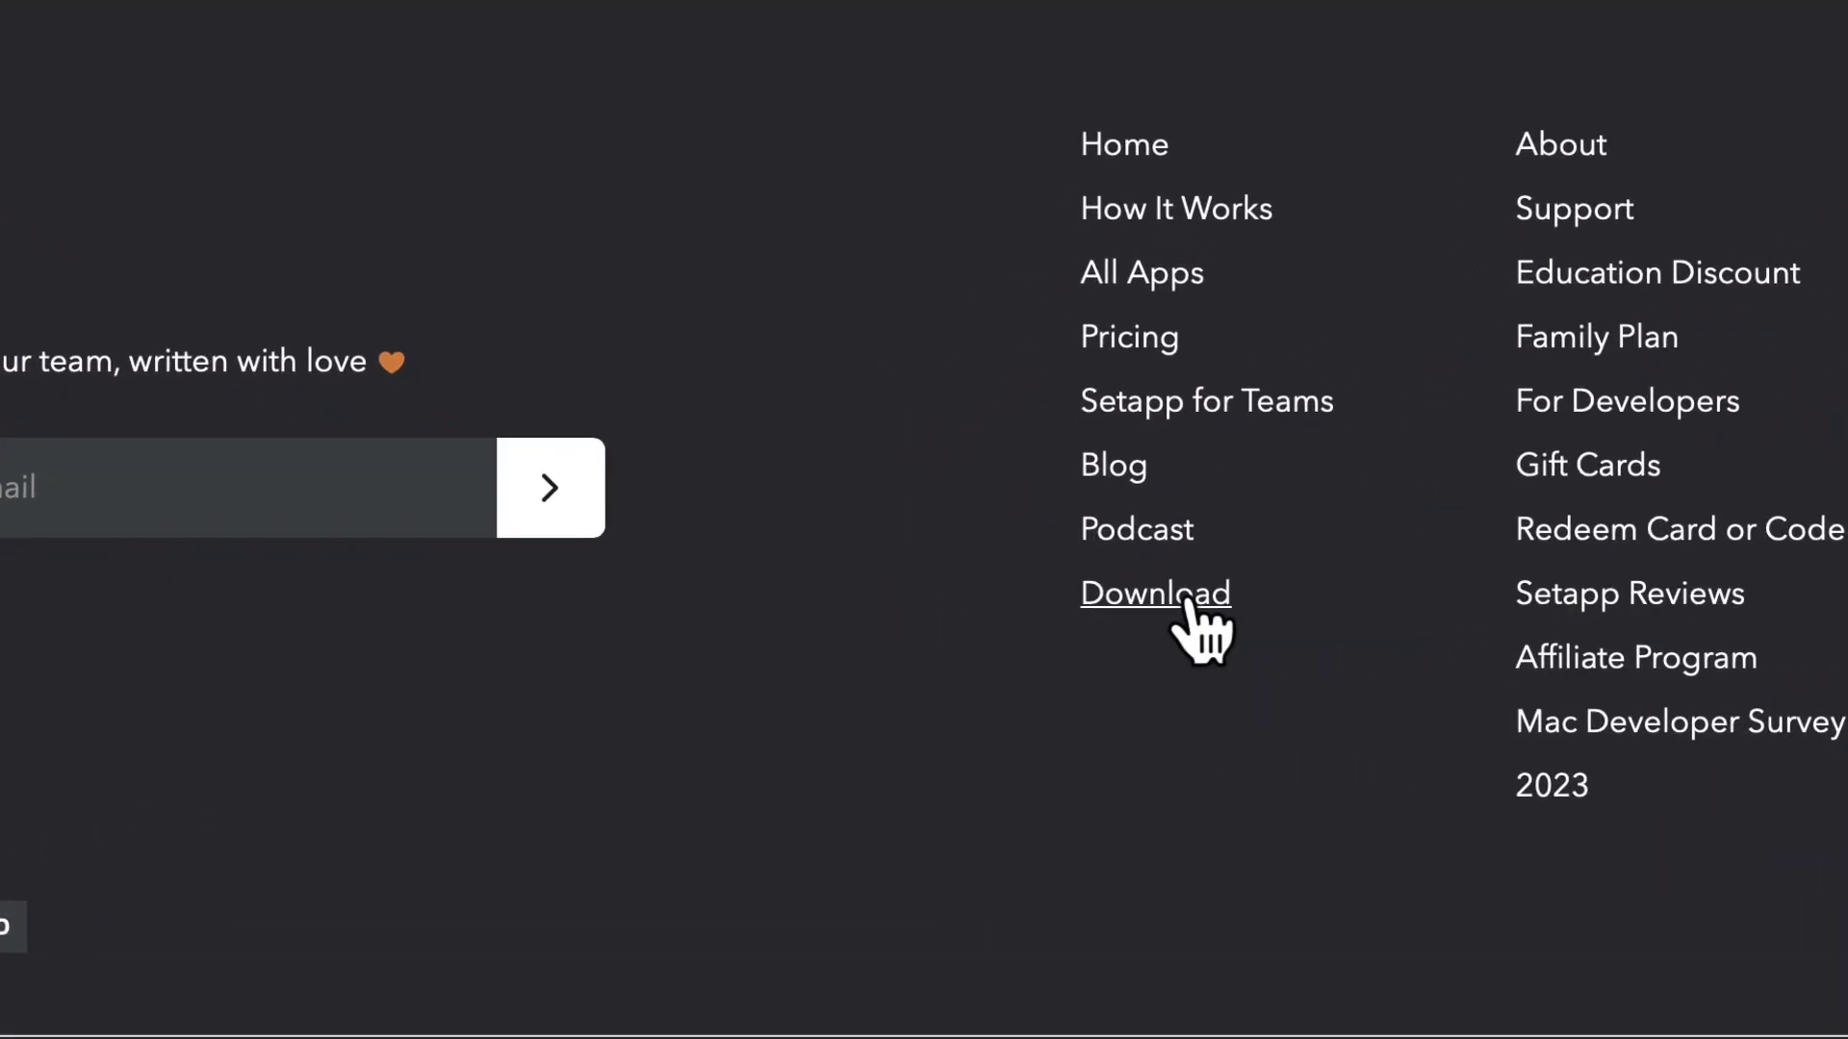
Step: Download the Setapp installer from the Download page and run Install Setapp.app
click(1156, 593)
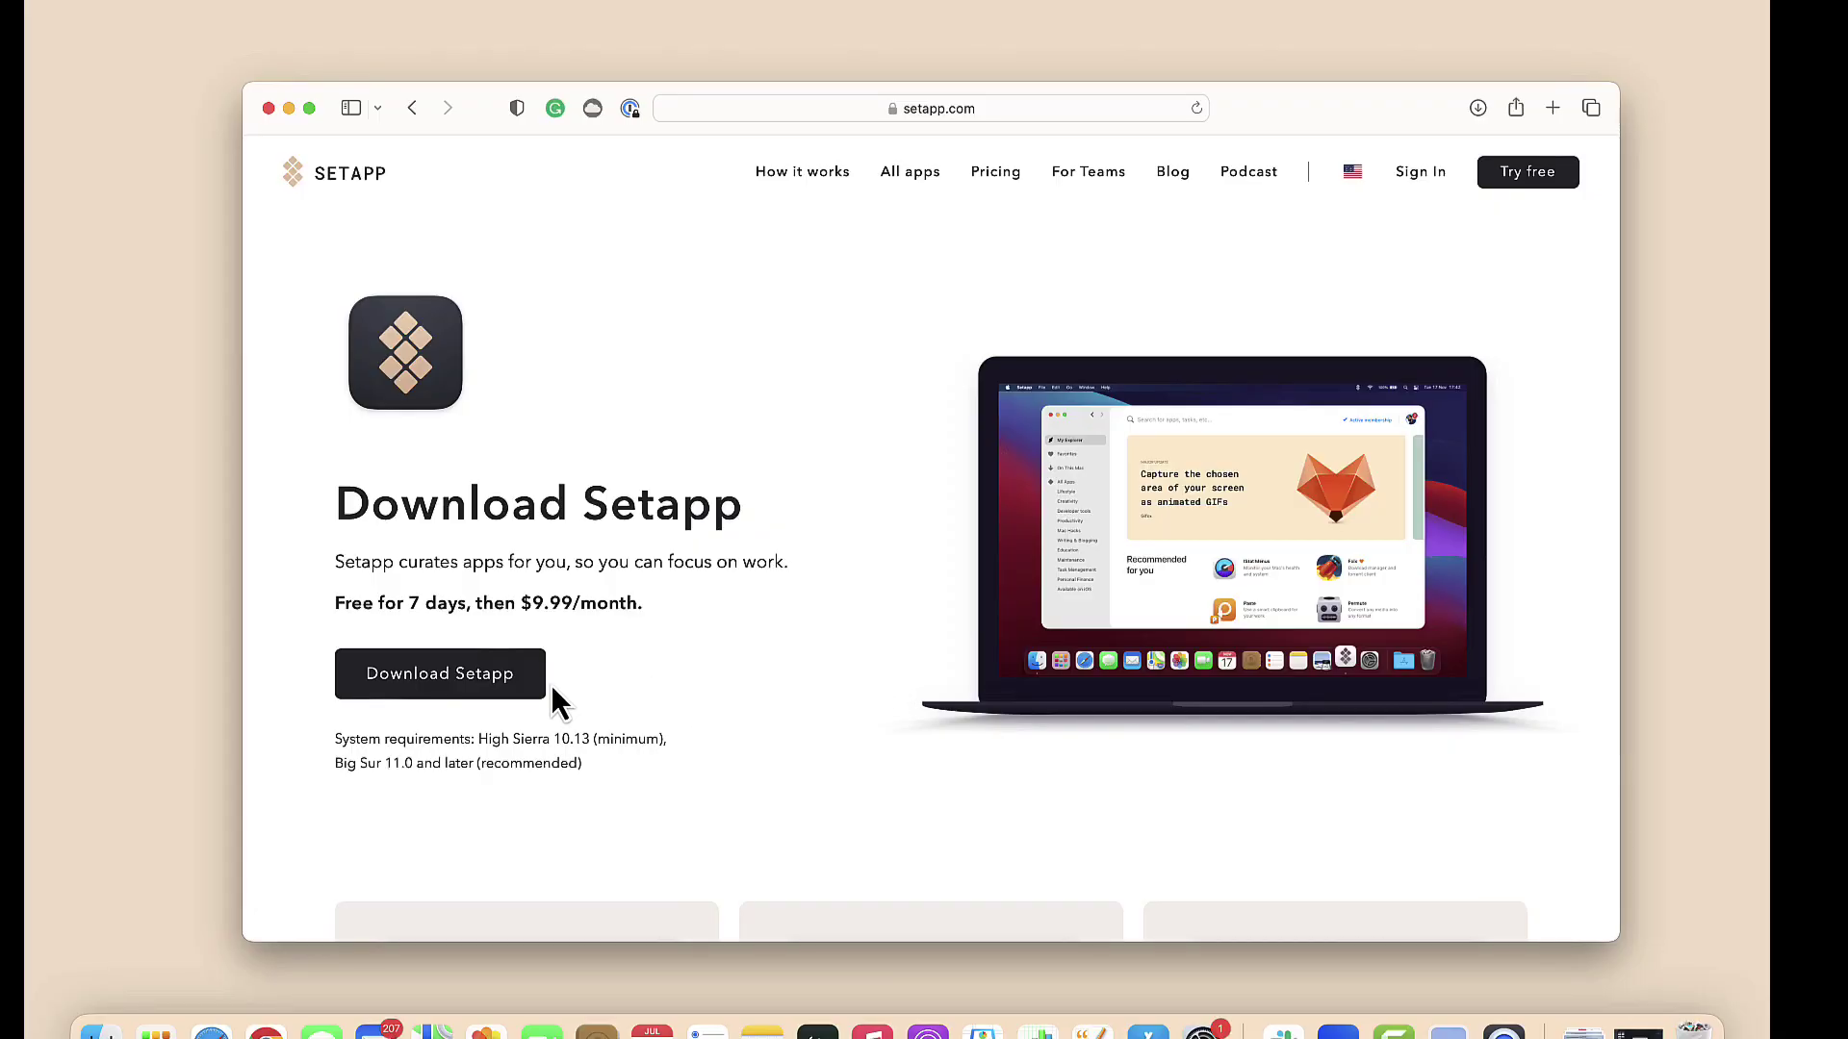
click(517, 682)
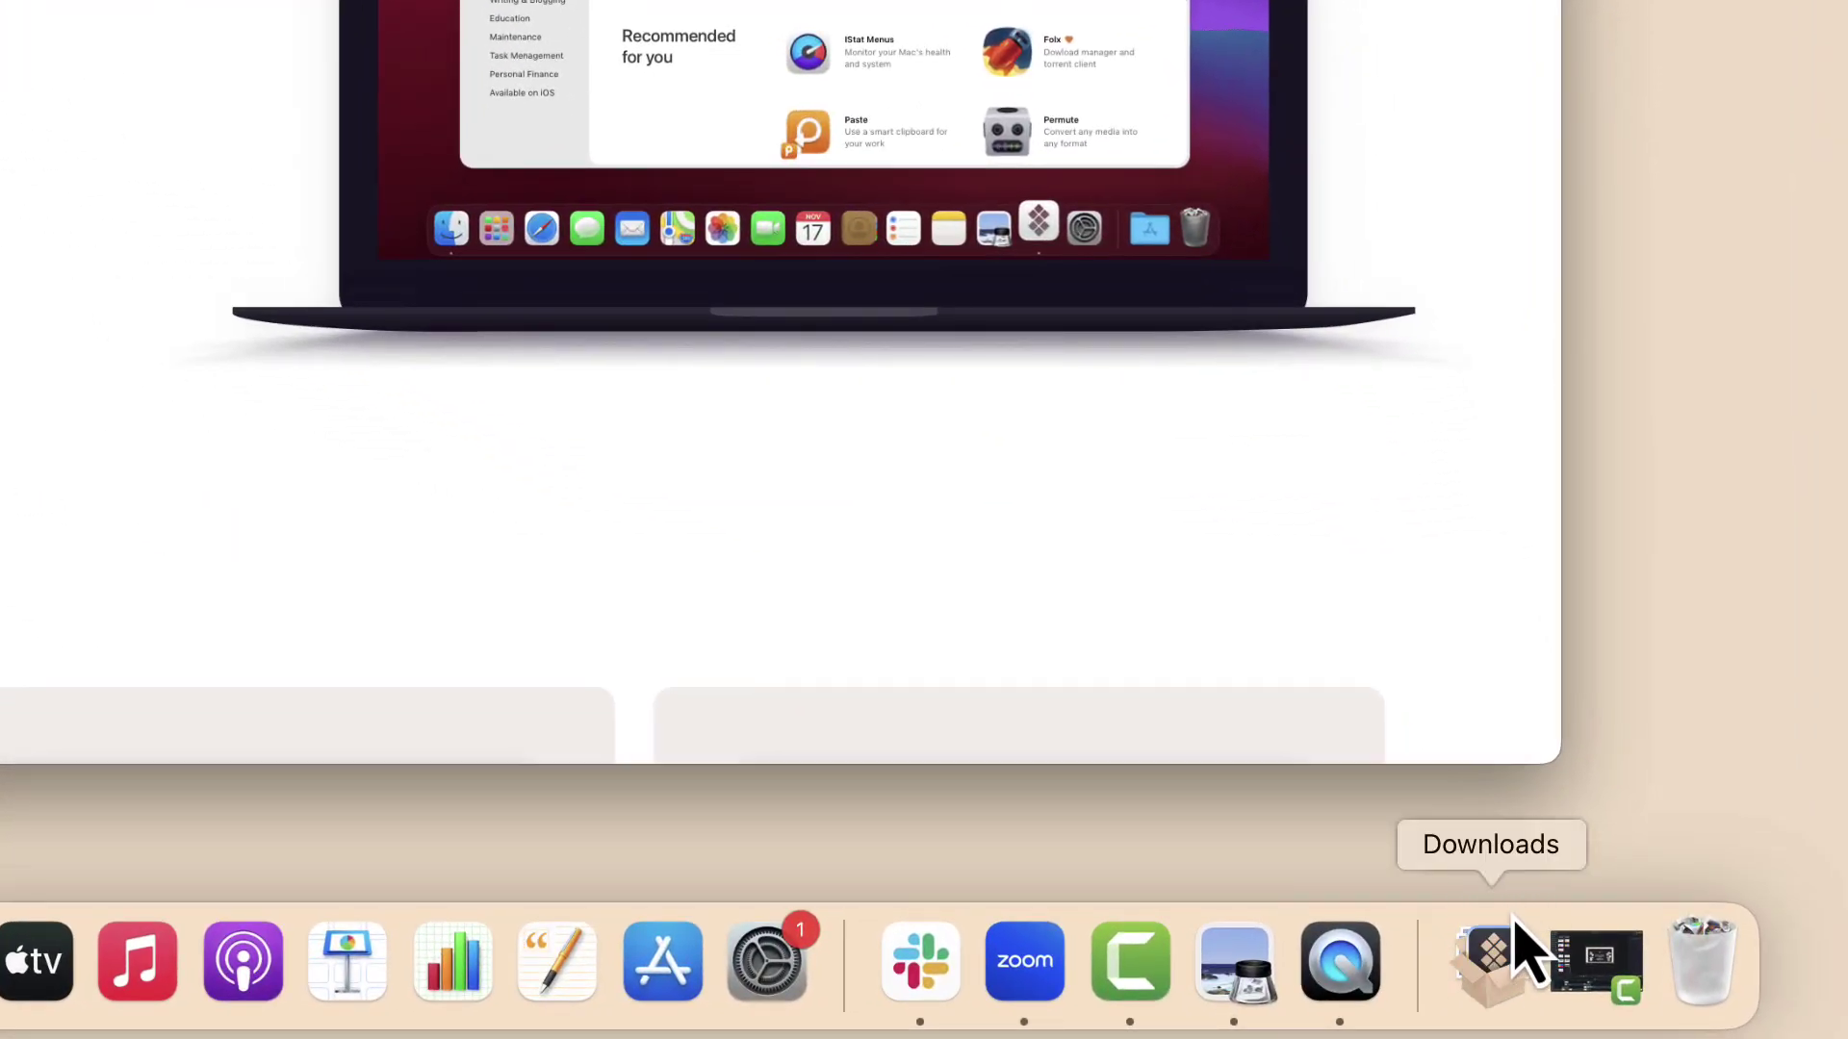
click(1502, 960)
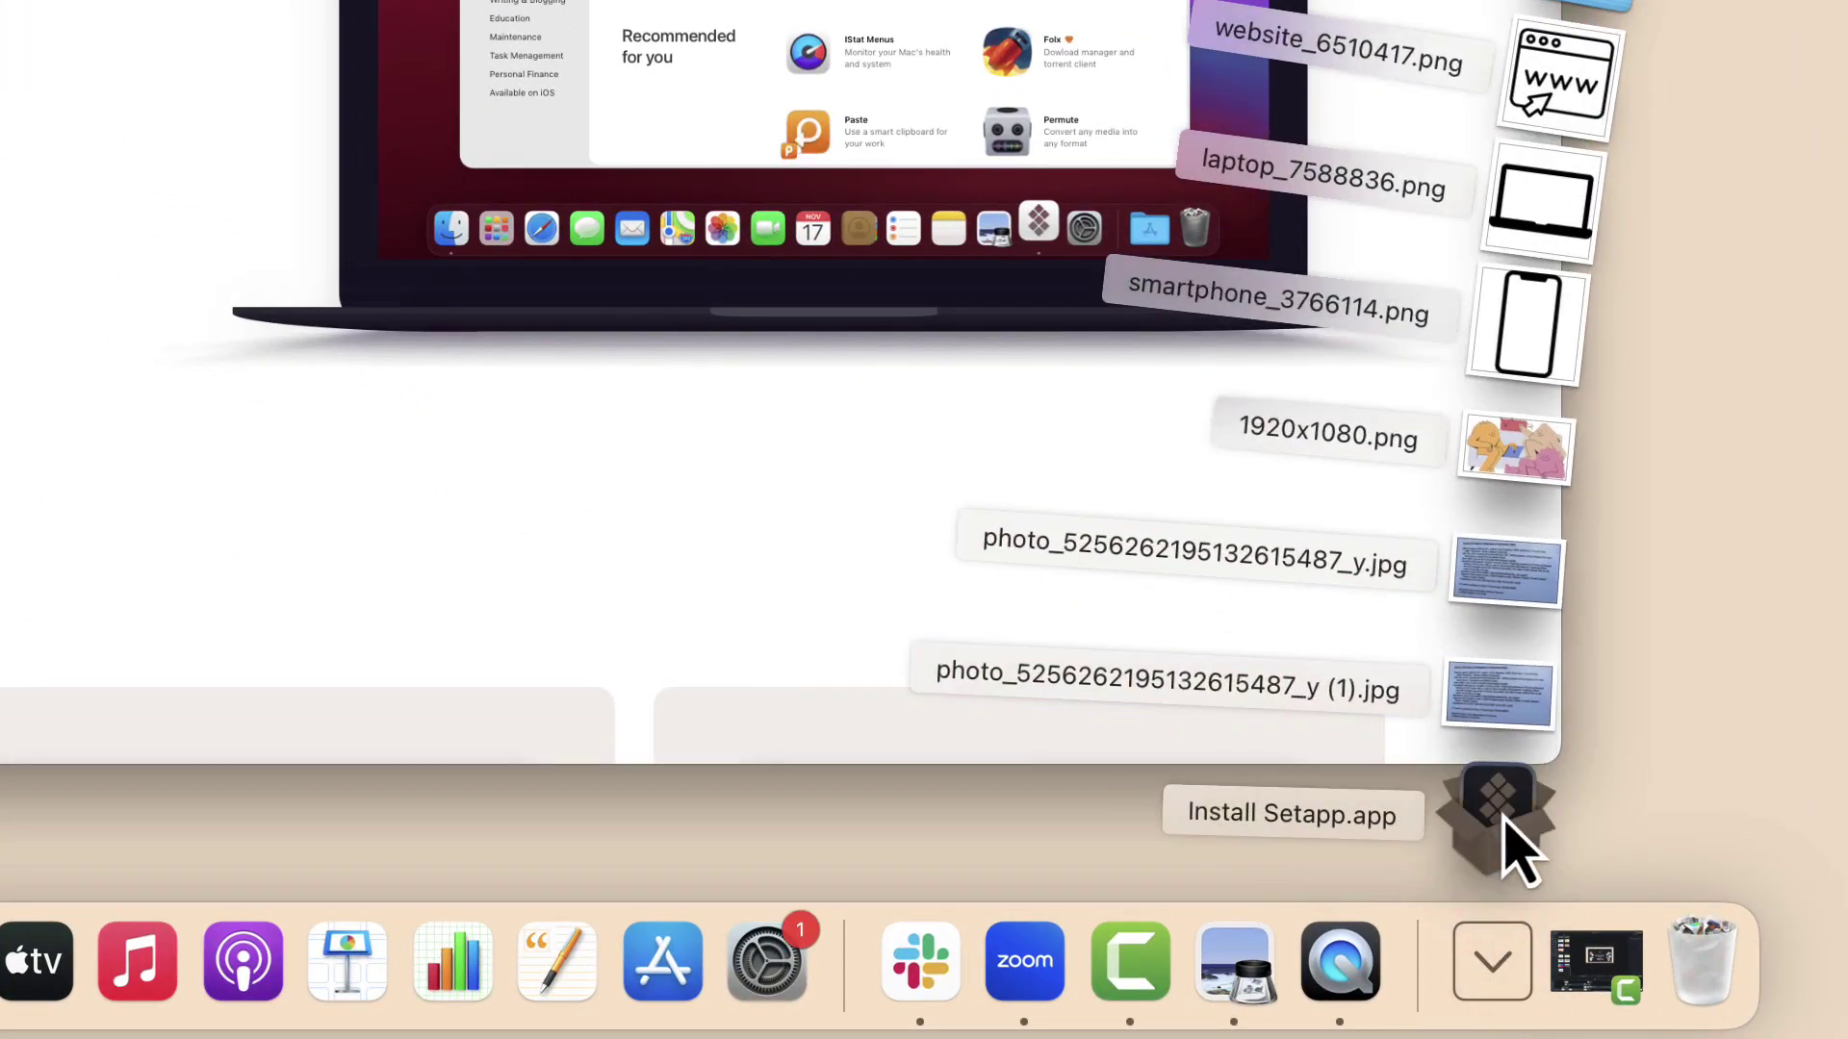
click(1502, 823)
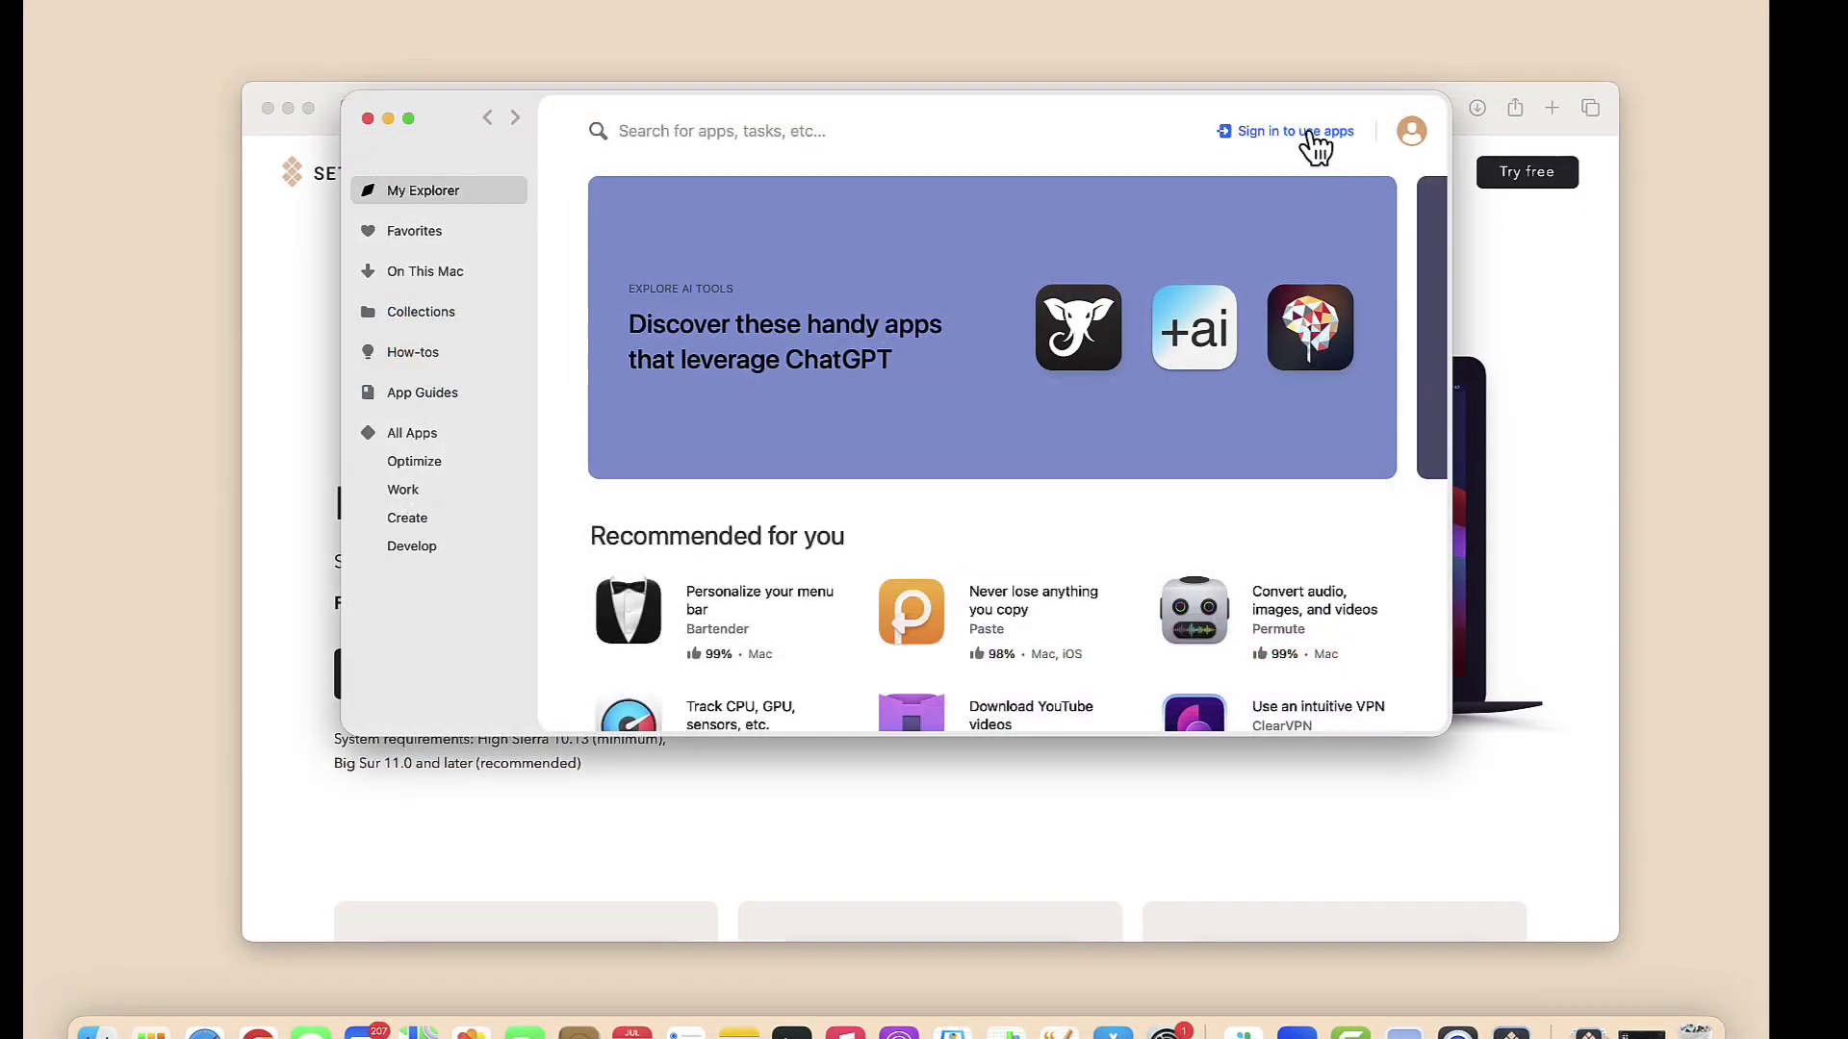
Step: Start Setapp sign-in and submit the account email to reach the password step
click(1295, 131)
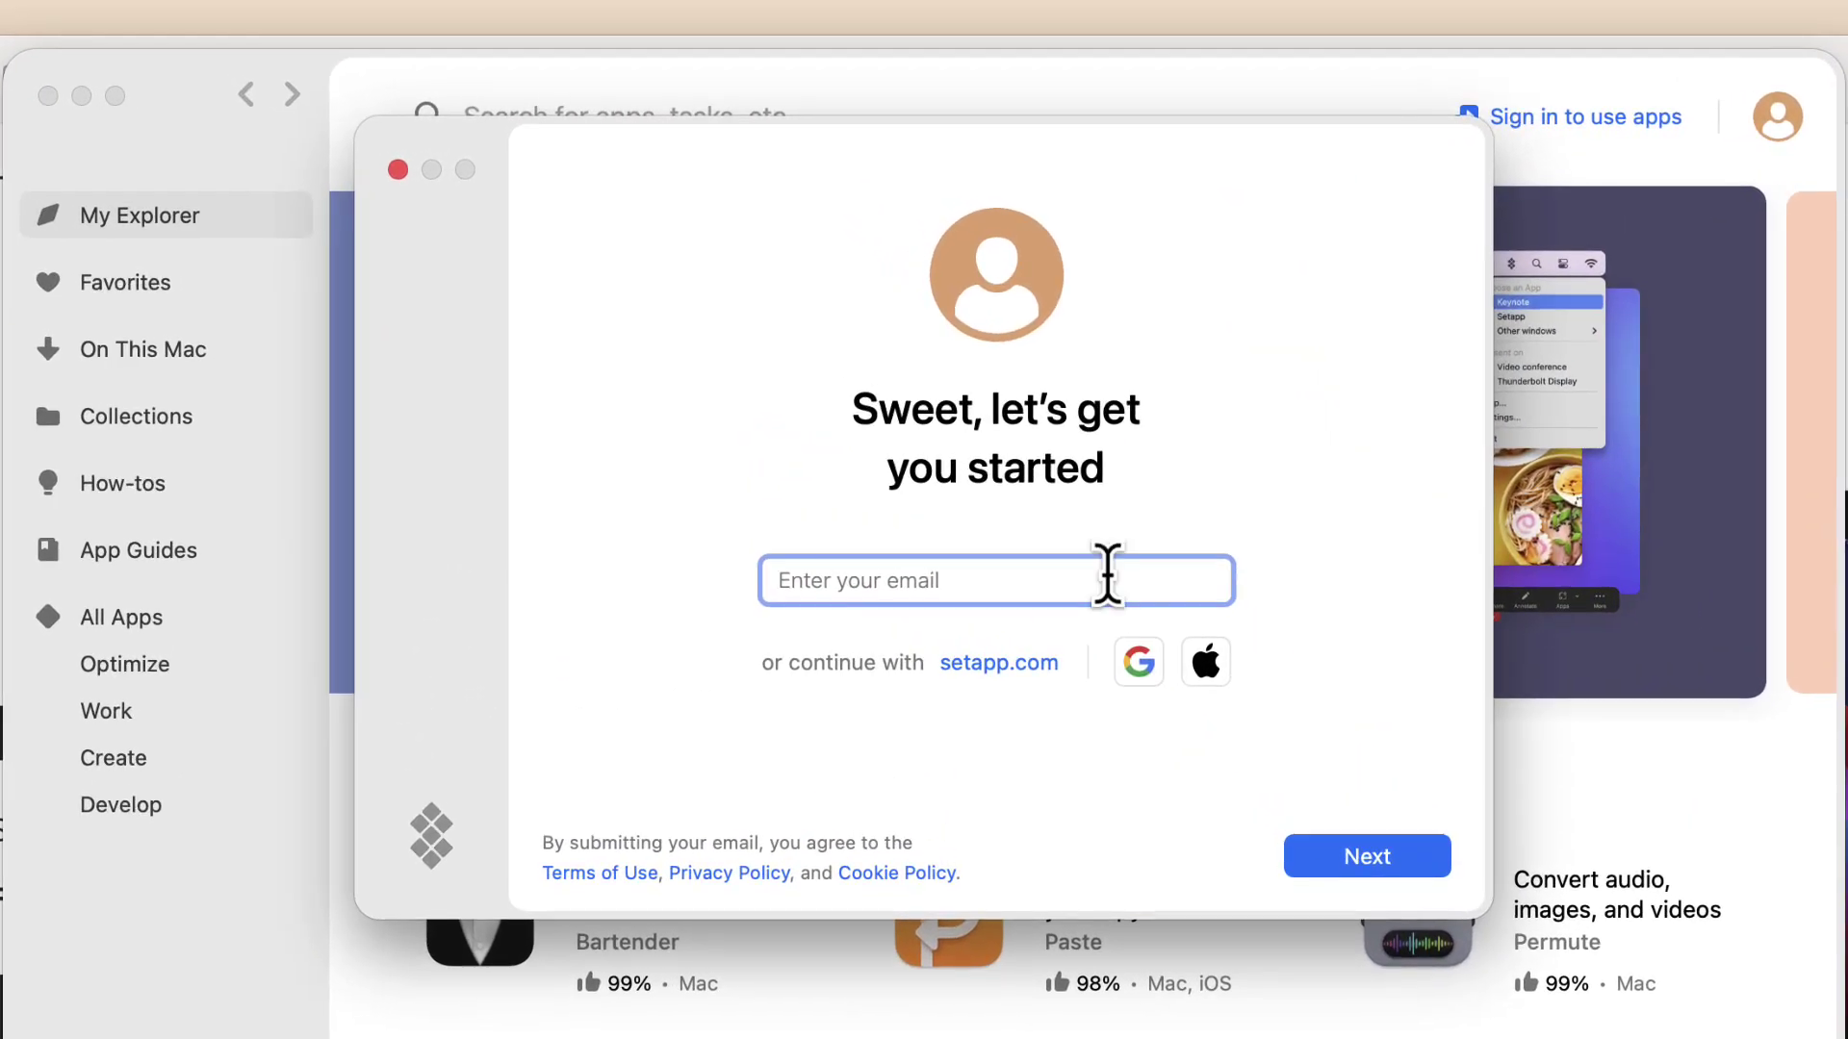
text(mye)
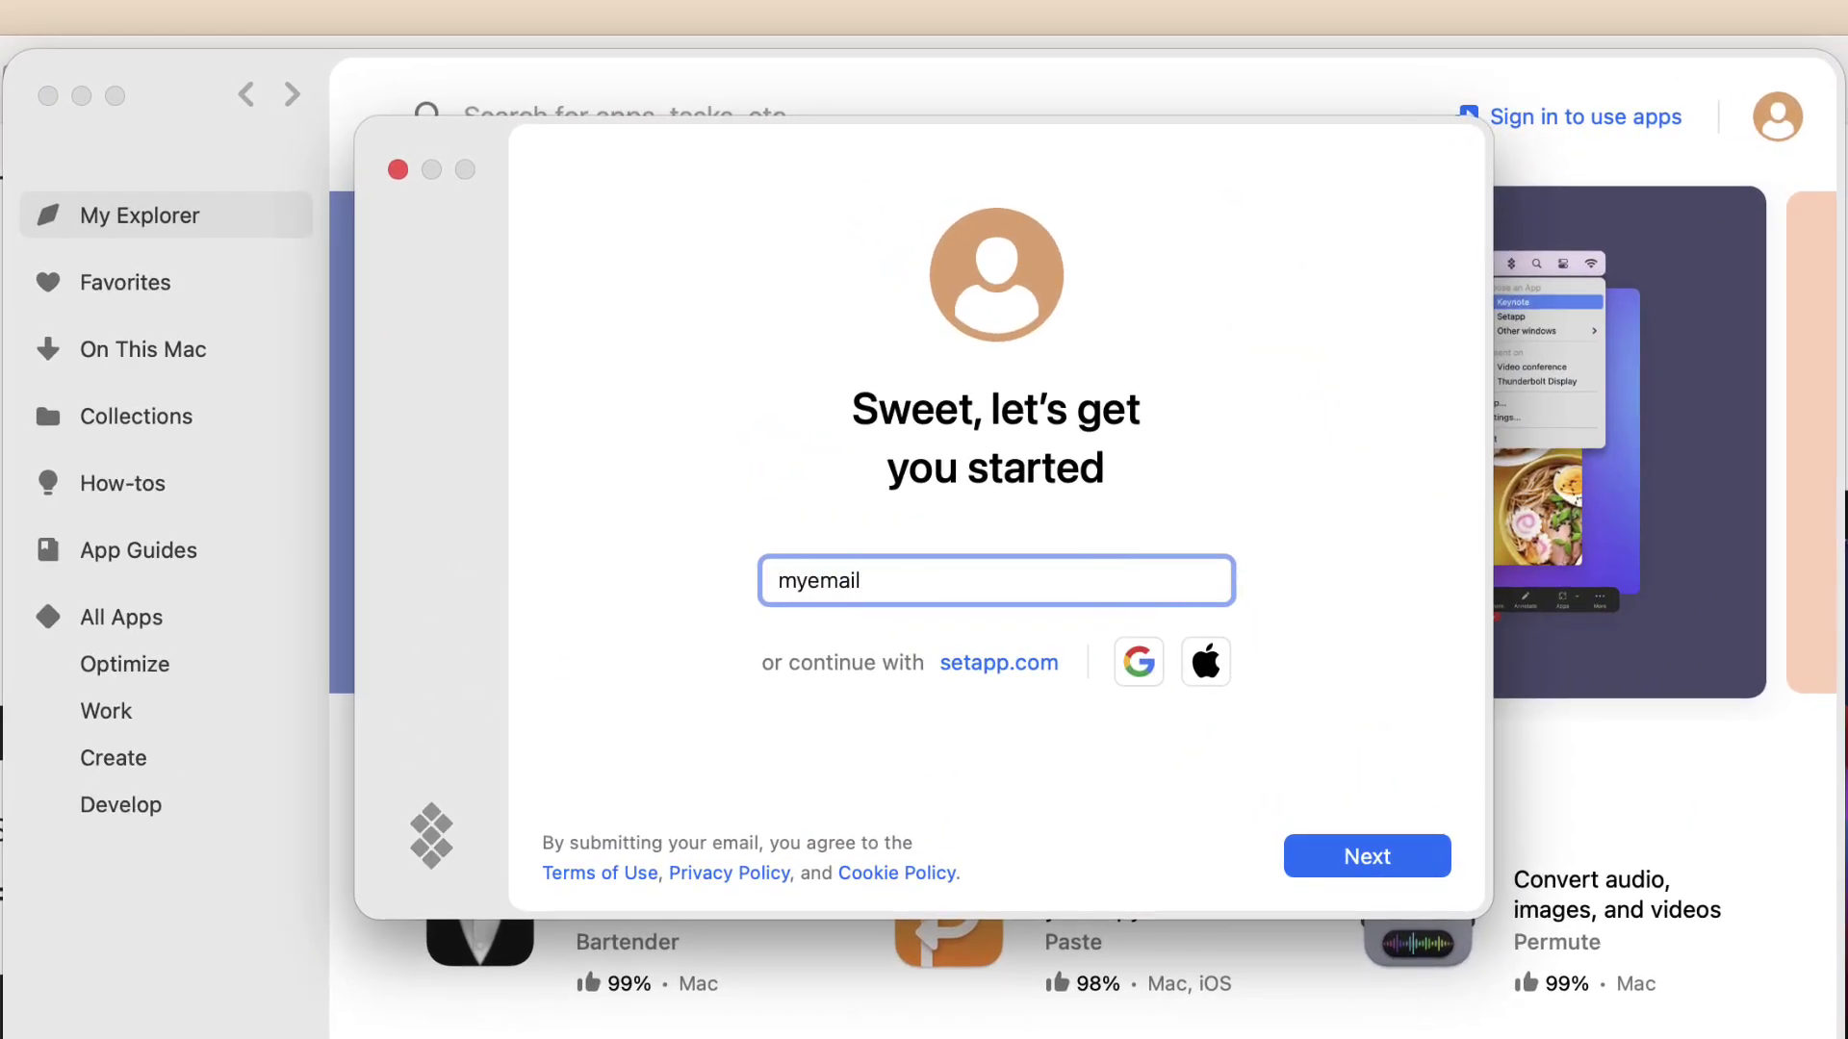
text(mail.com)
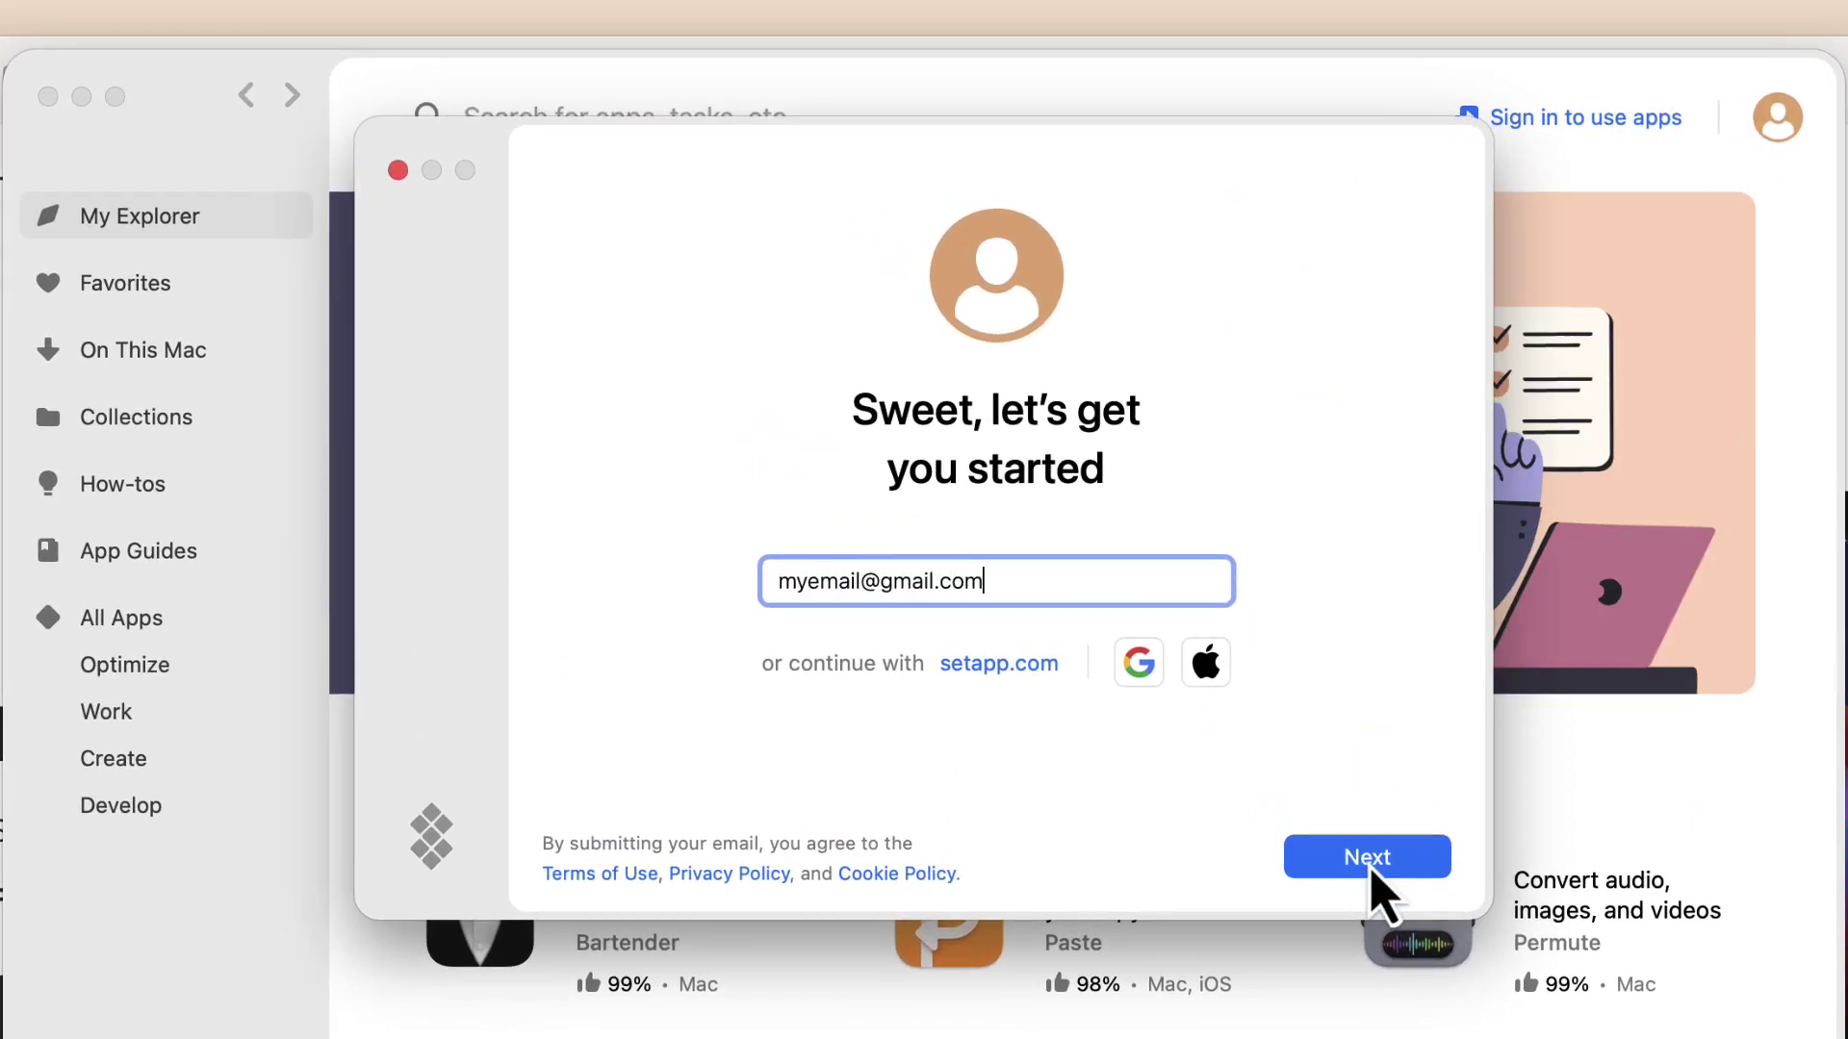
click(1366, 856)
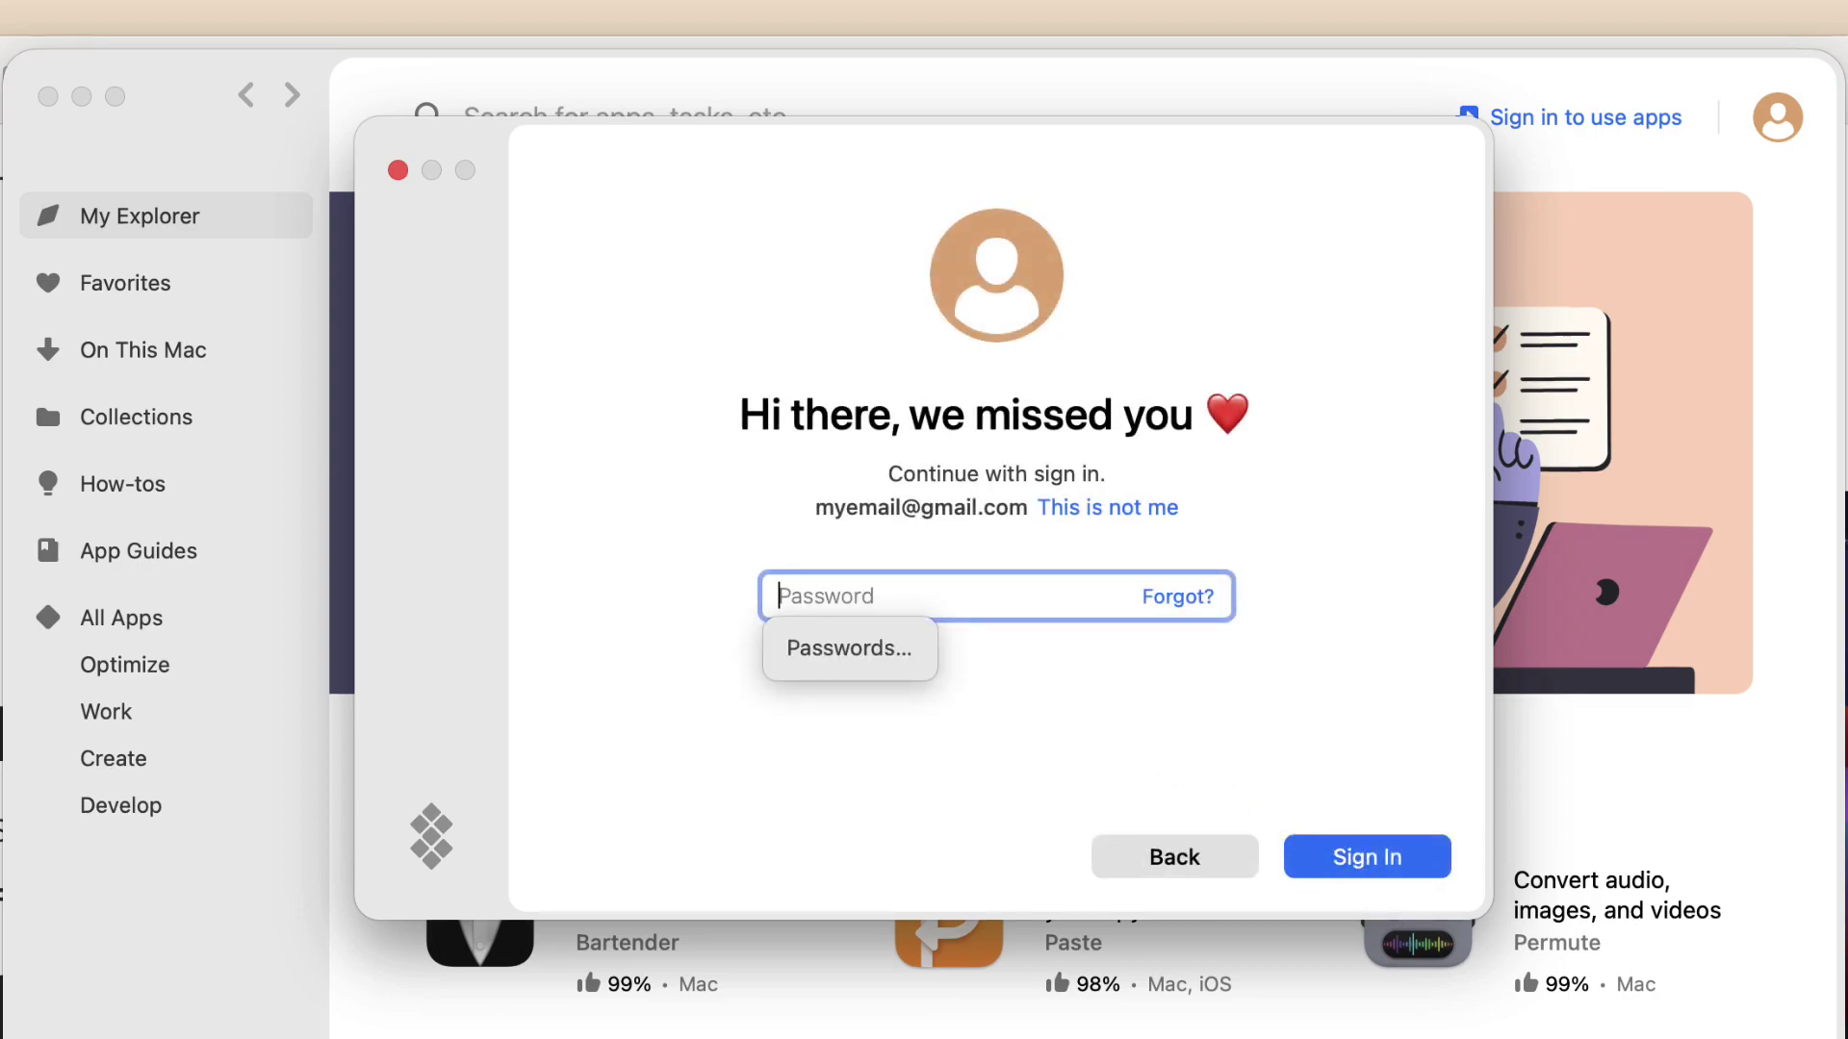
text(•••)
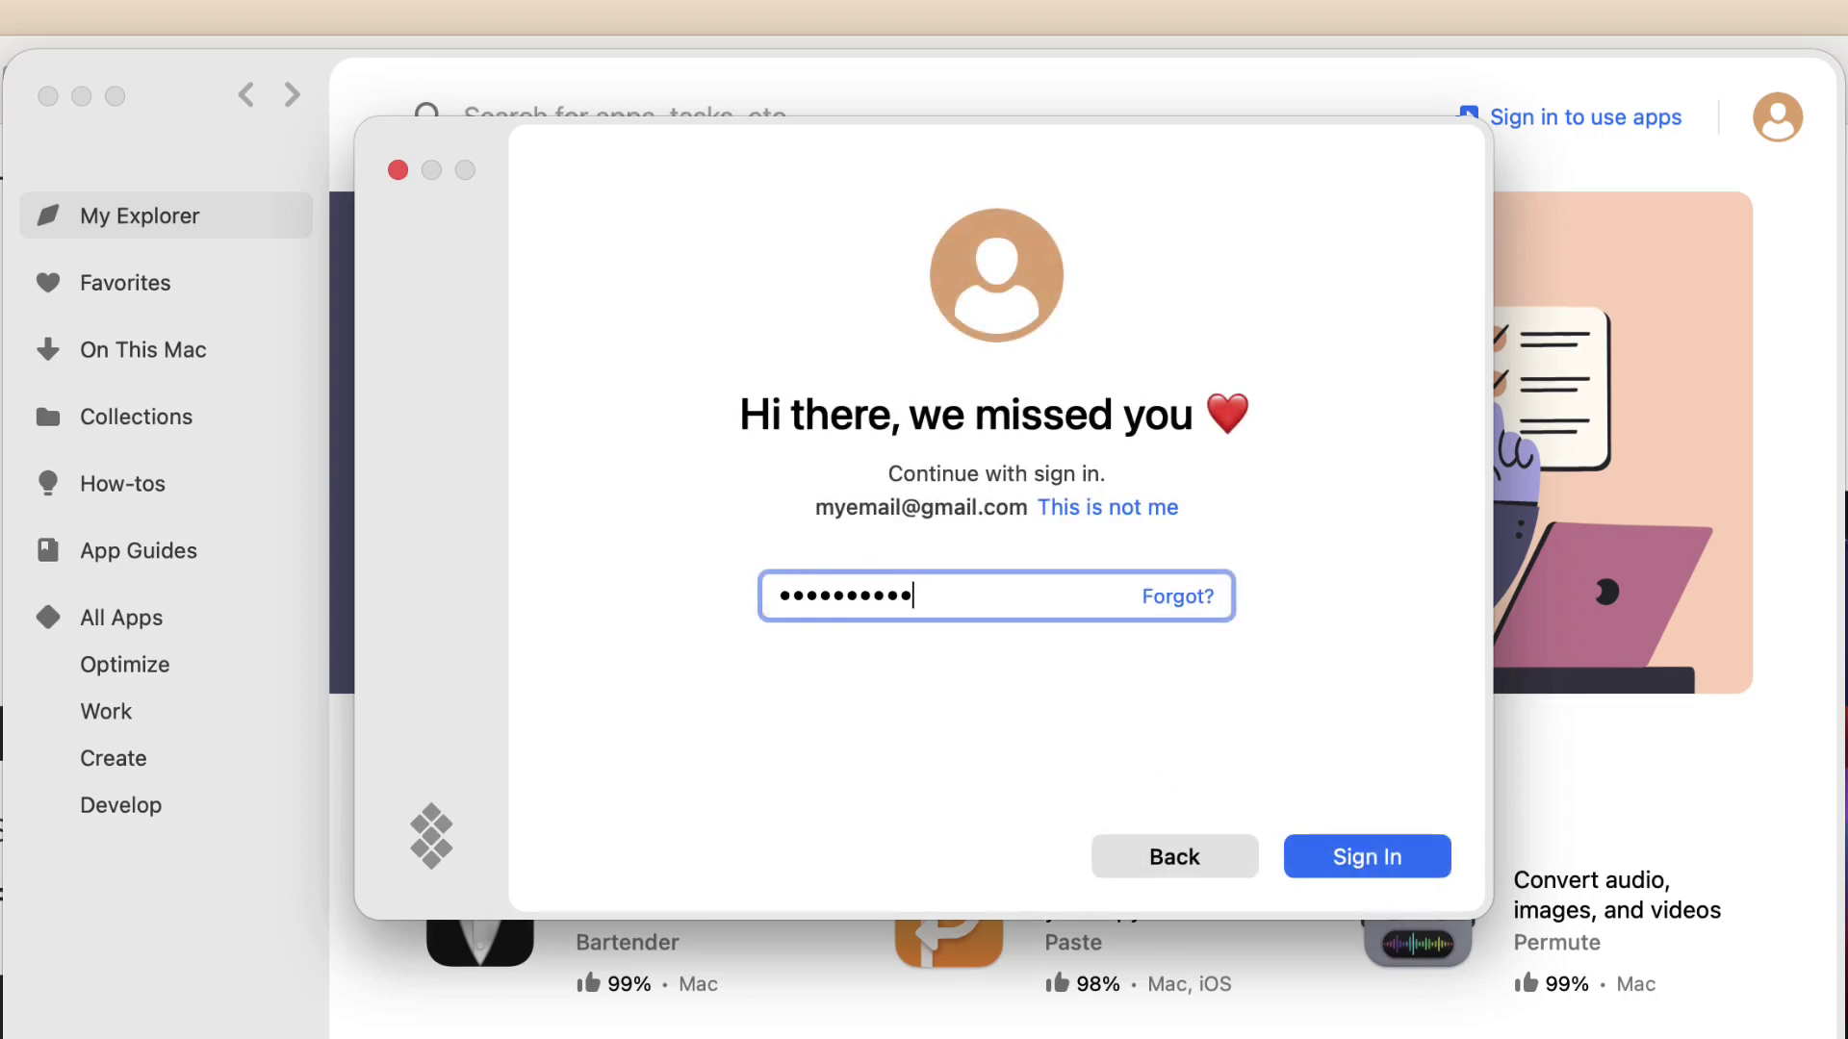
Step: Finish signing in, show Favorites, and start installing Gifox
click(1366, 855)
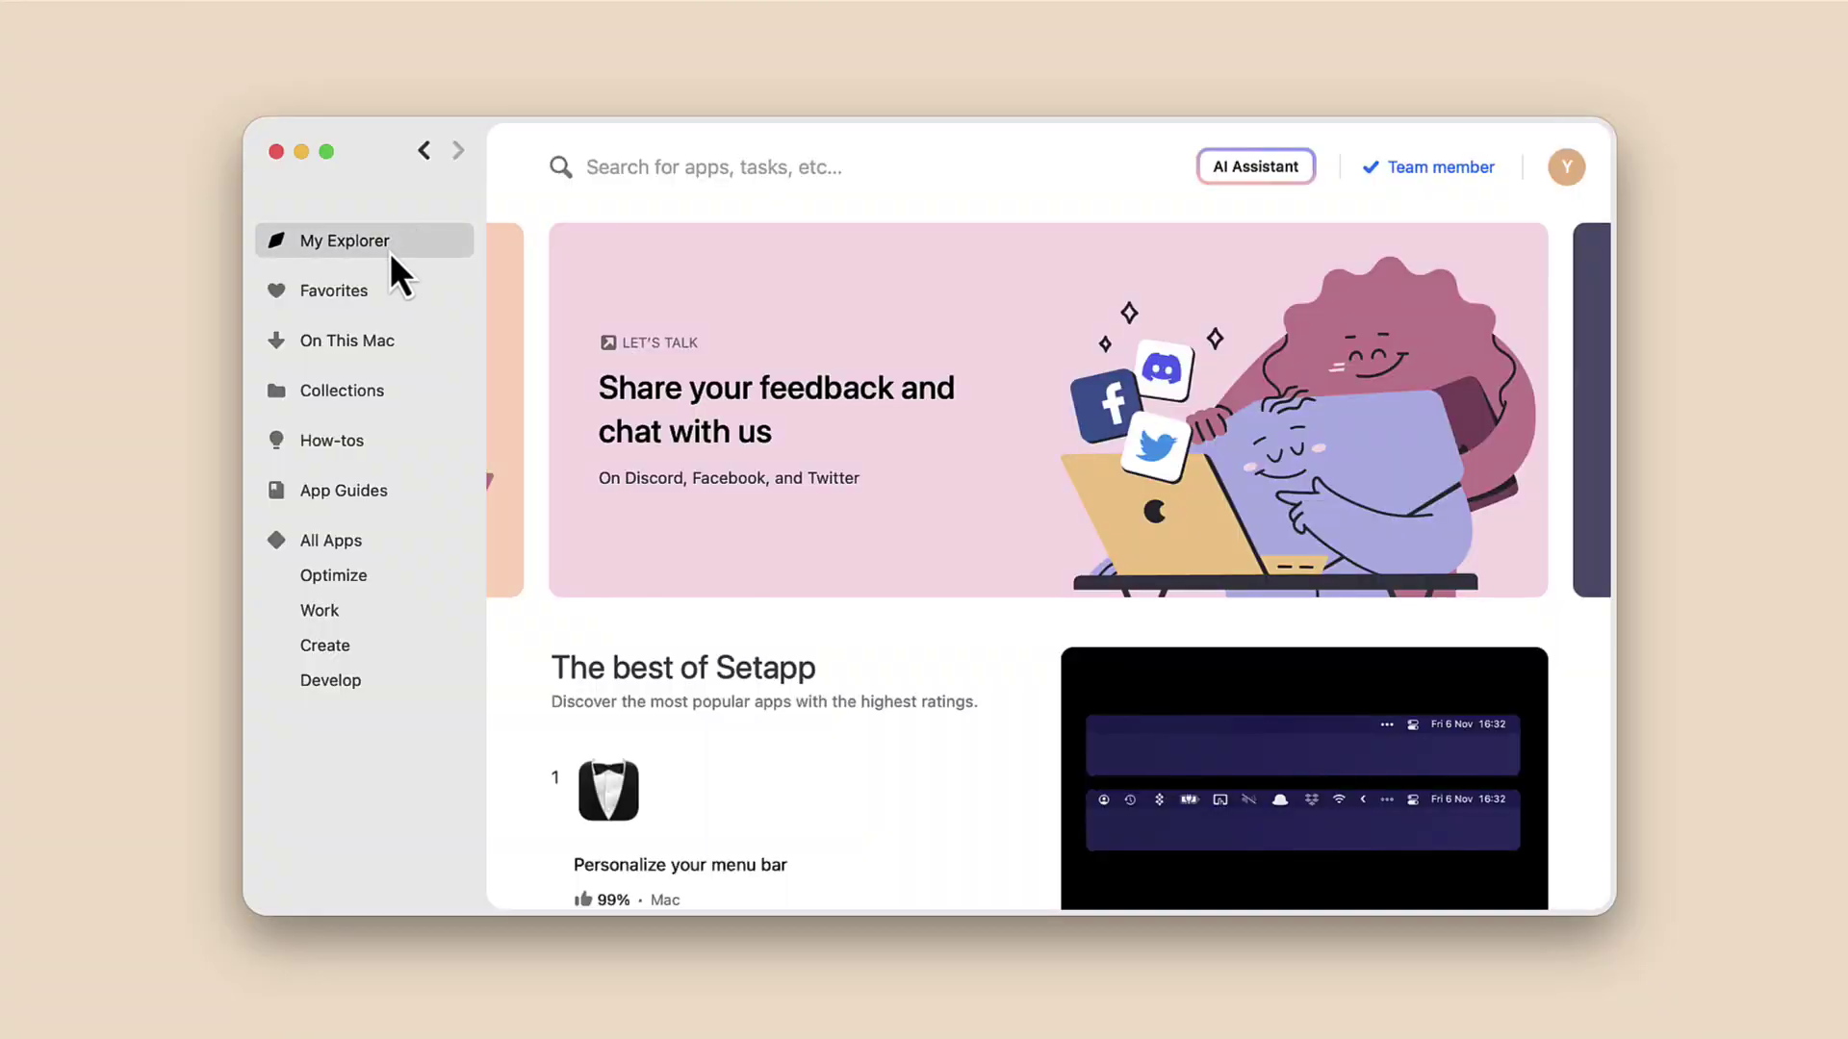
click(354, 296)
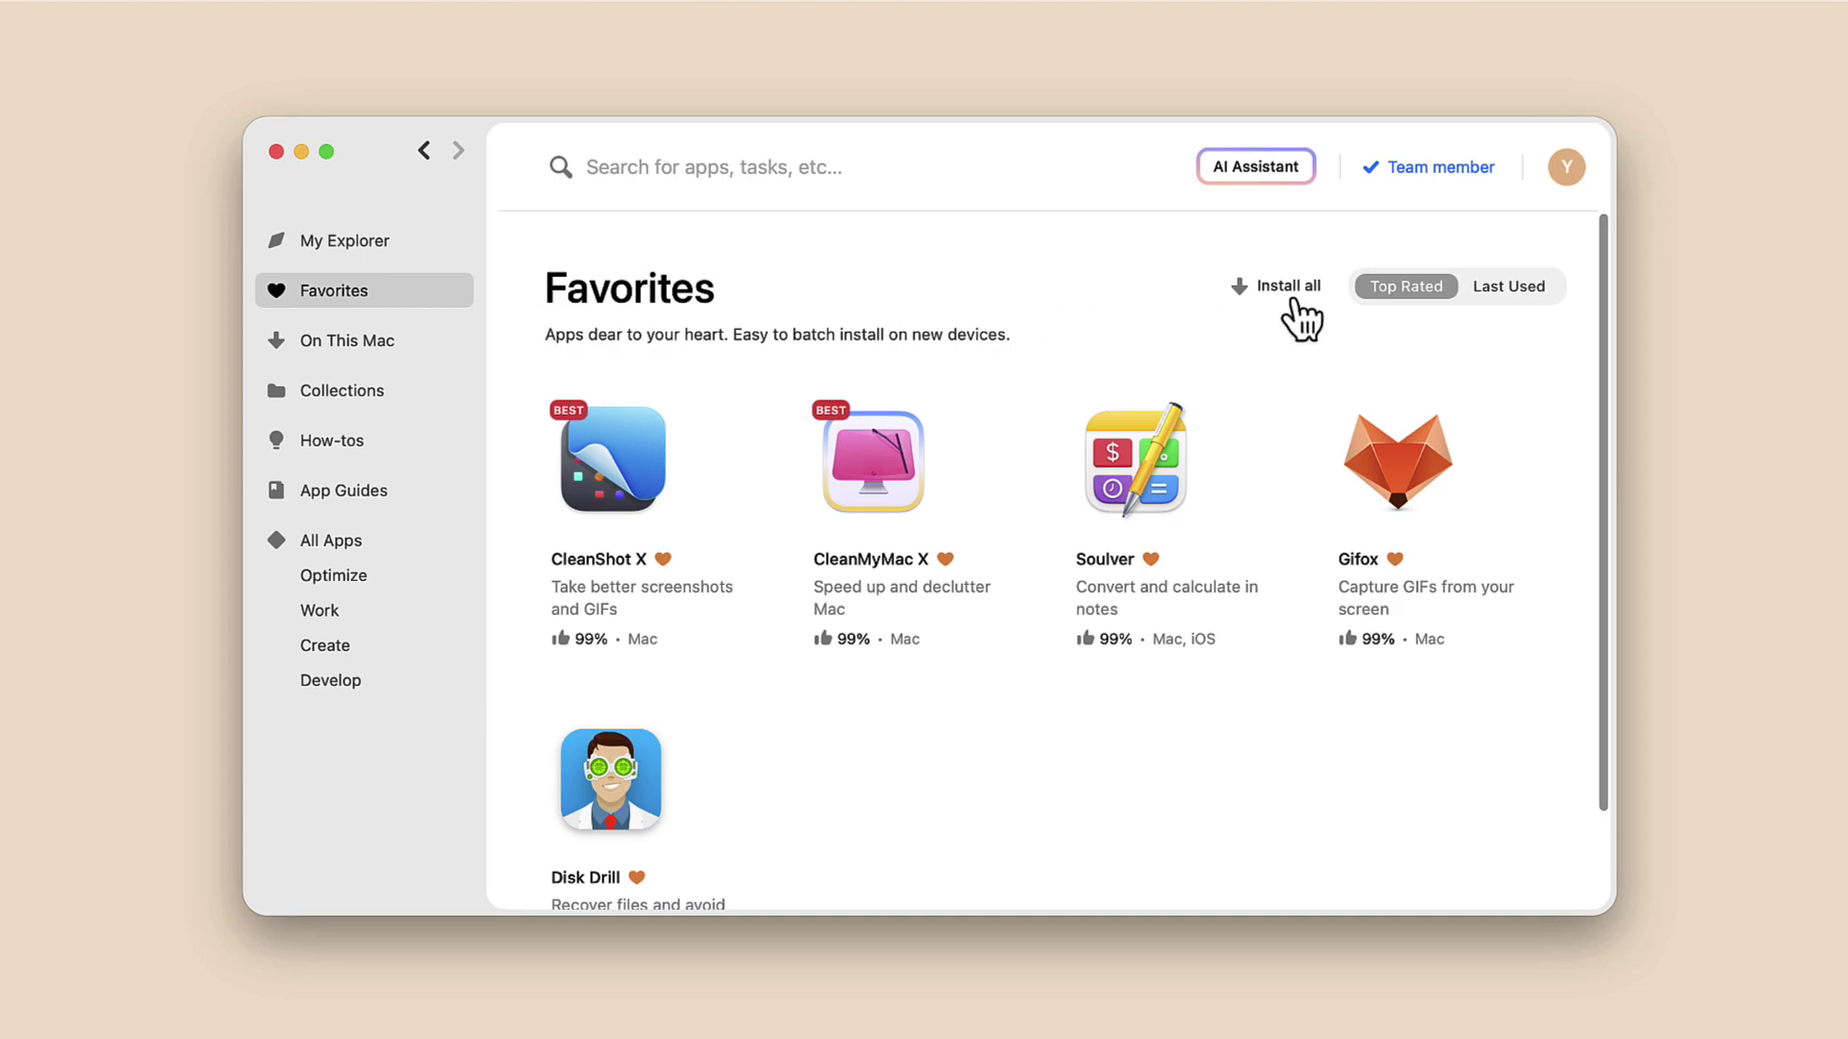
mouse_move(1398, 563)
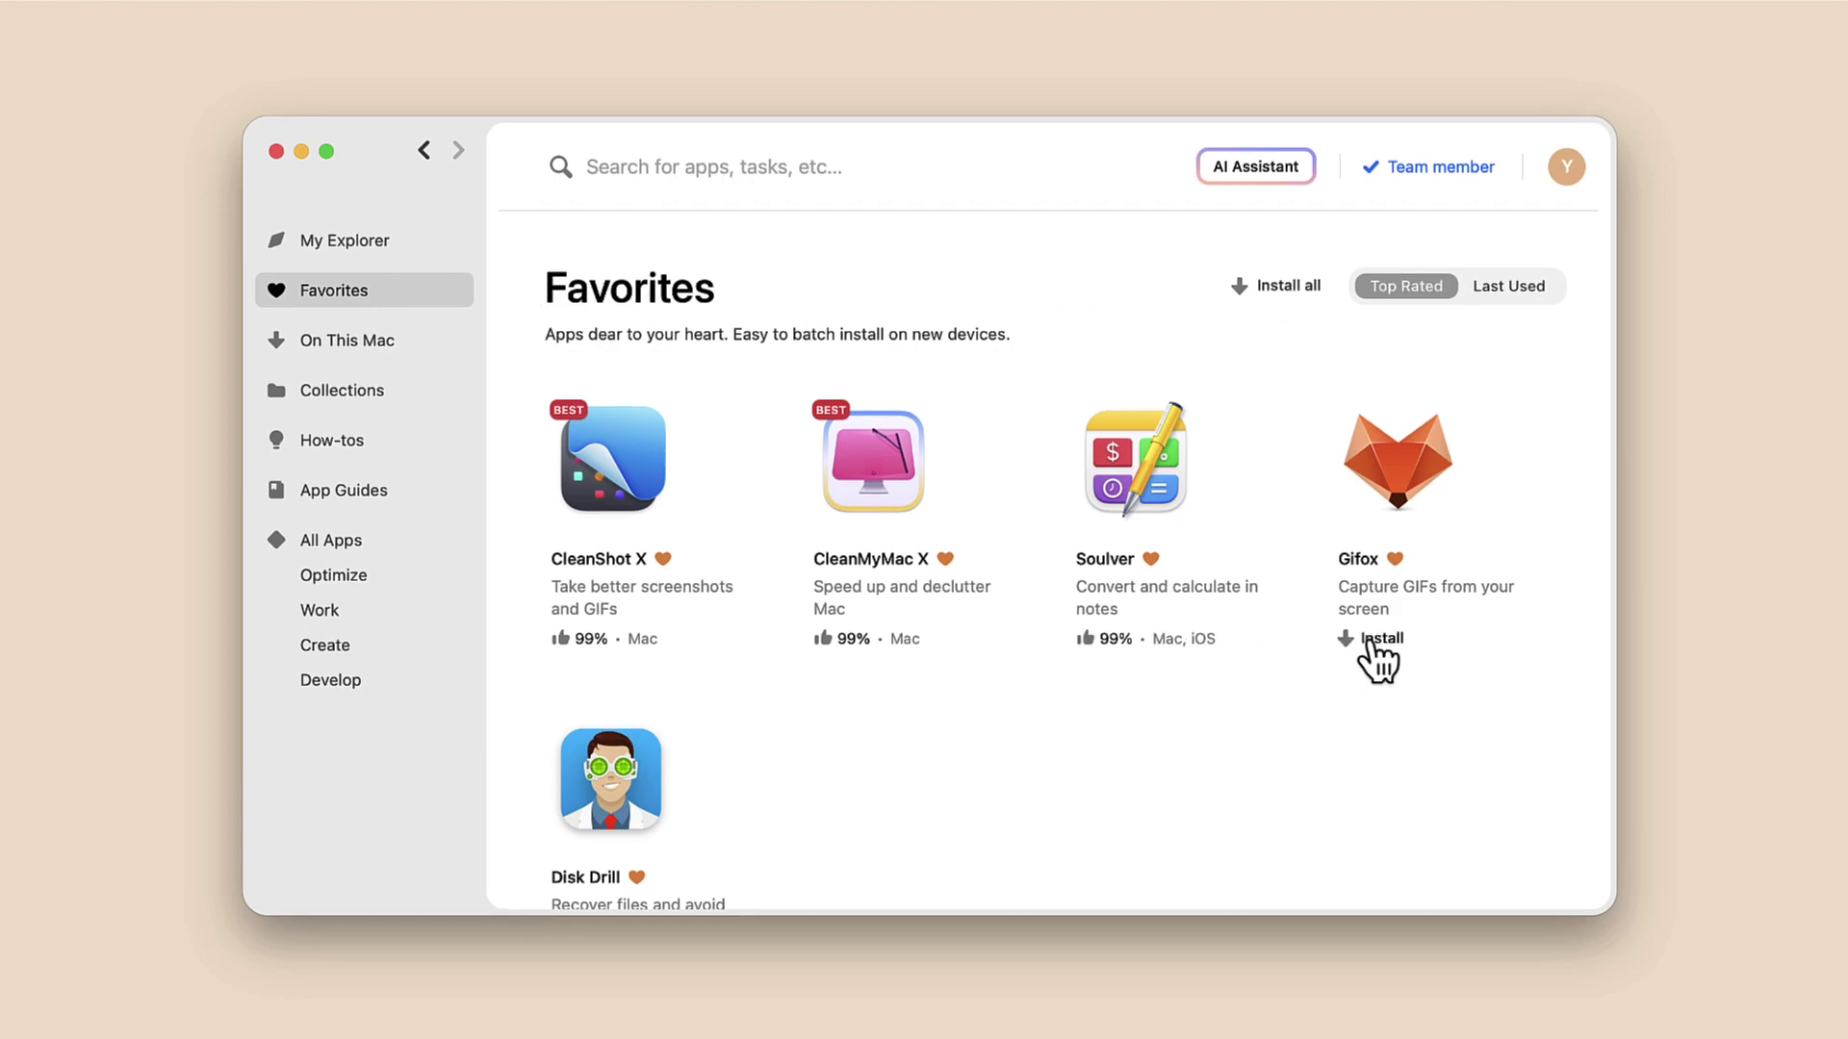
click(1376, 639)
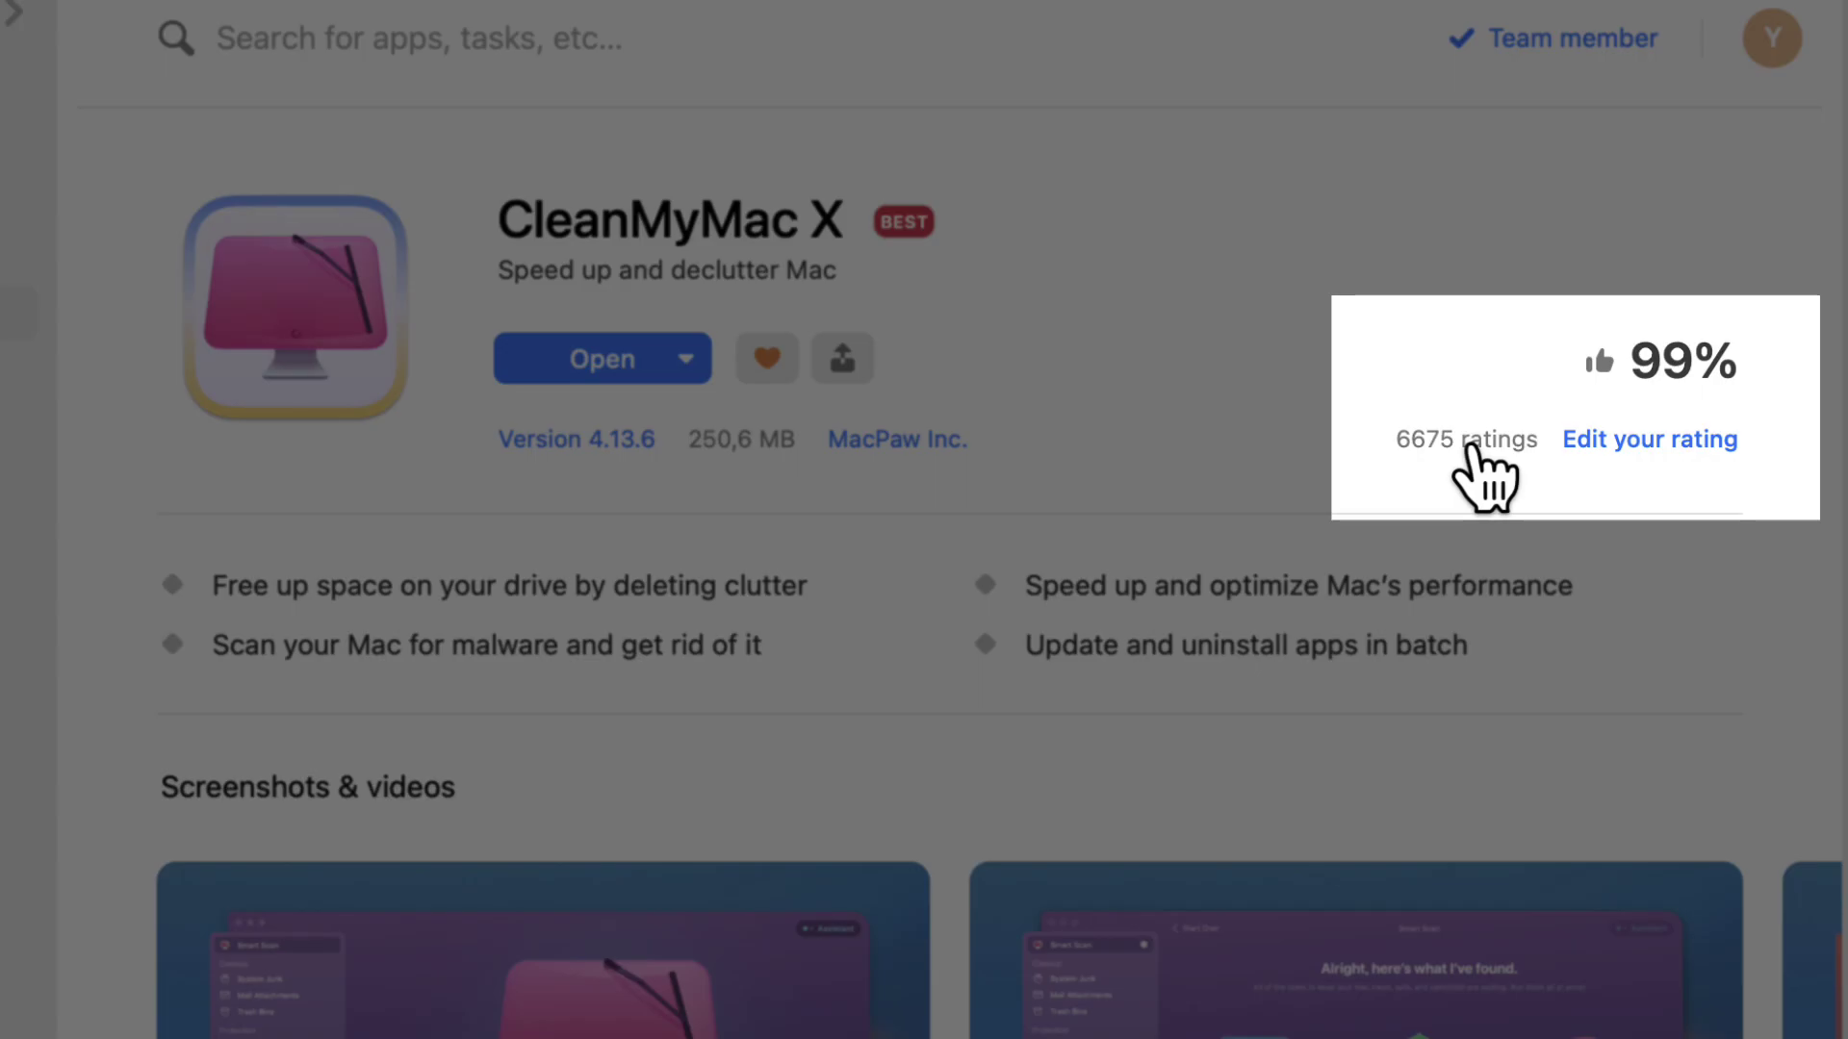
scroll(1487, 477, down, 10)
scroll(1559, 549, down, 3)
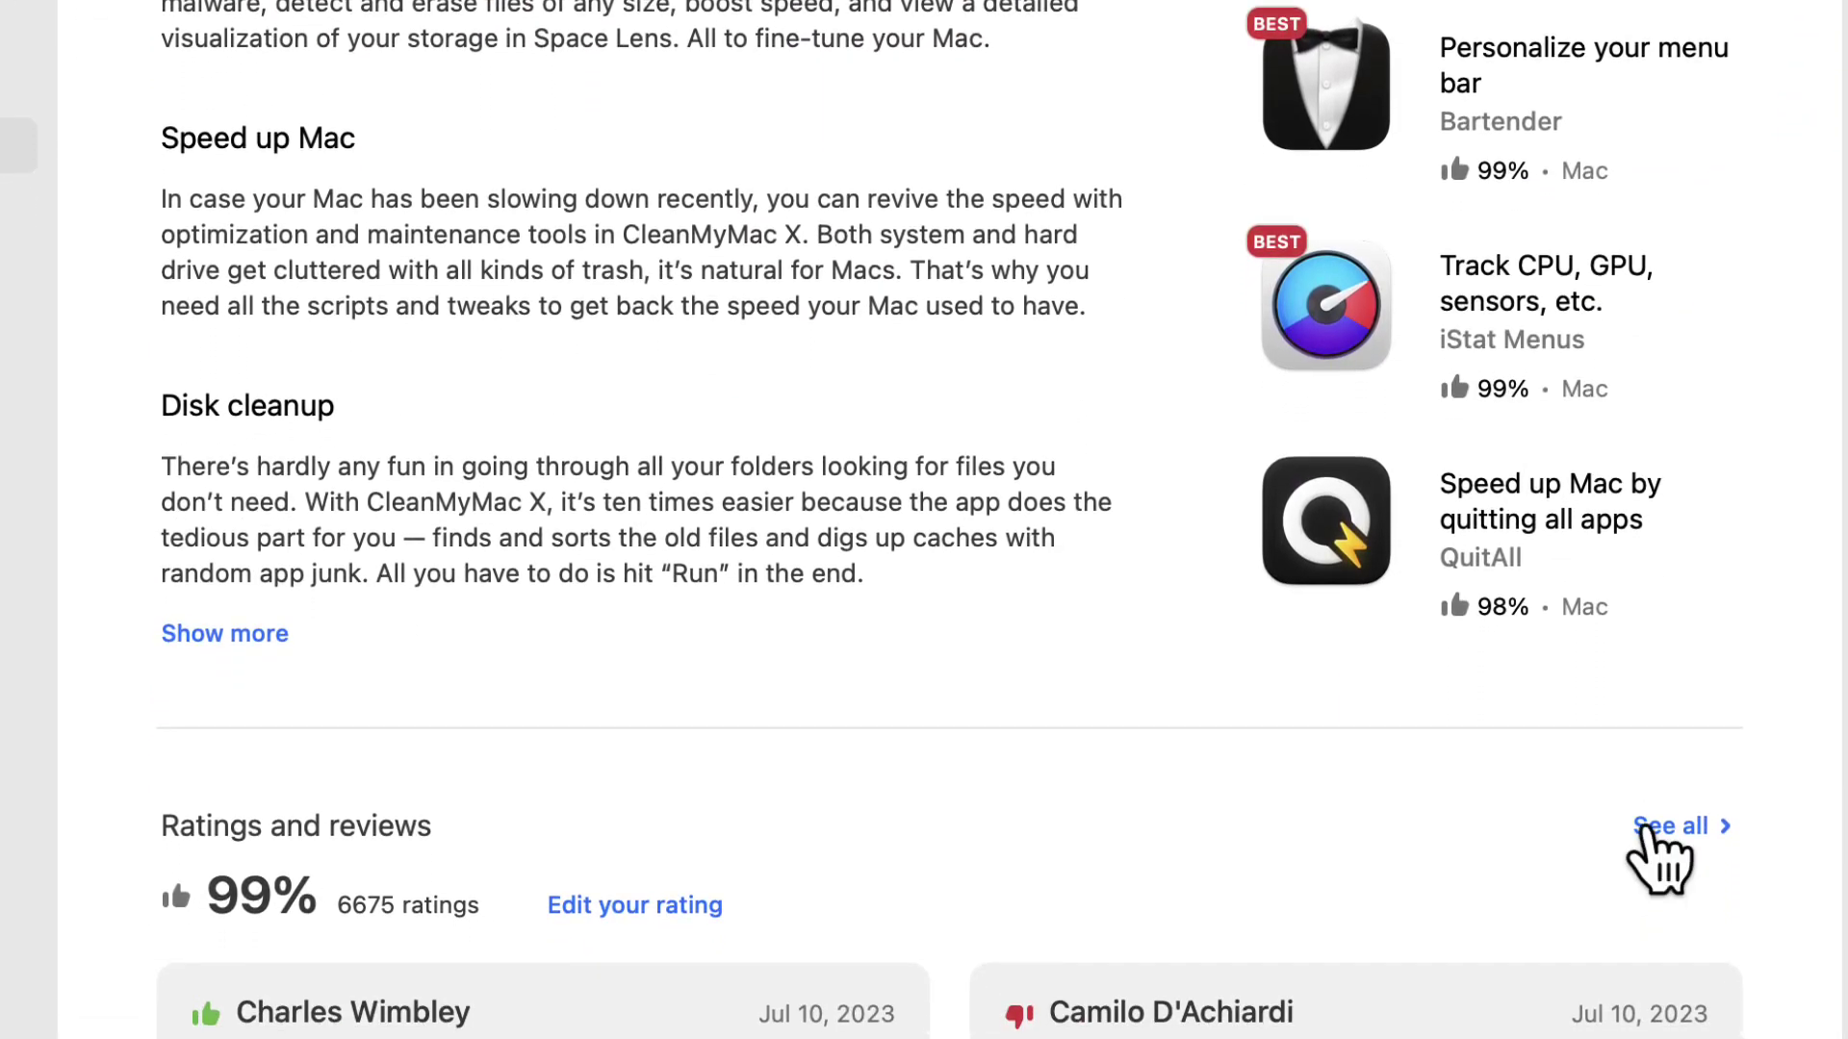
Step: Open all CleanMyMac X reviews, then submit a thumbs-up rating with the review 'Great app!'
click(1670, 825)
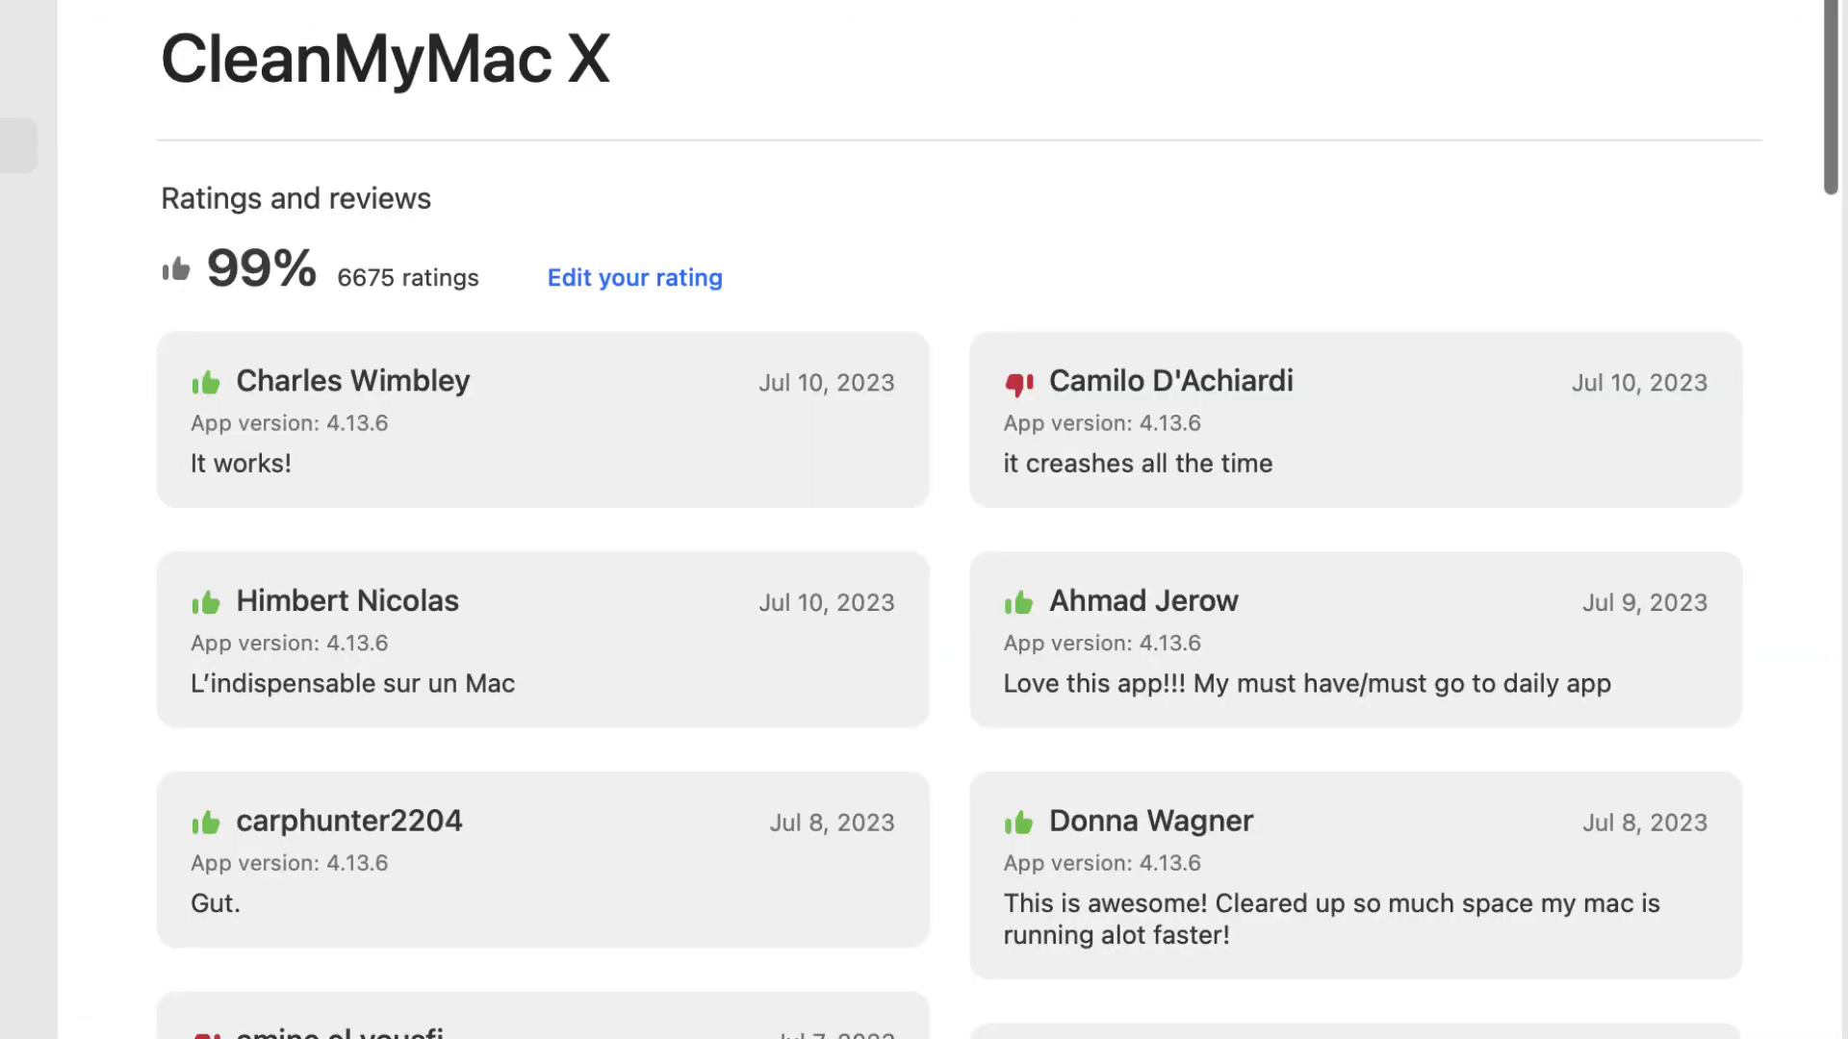
scroll(925, 519, down, 5)
scroll(924, 521, down, 5)
scroll(923, 519, down, 2)
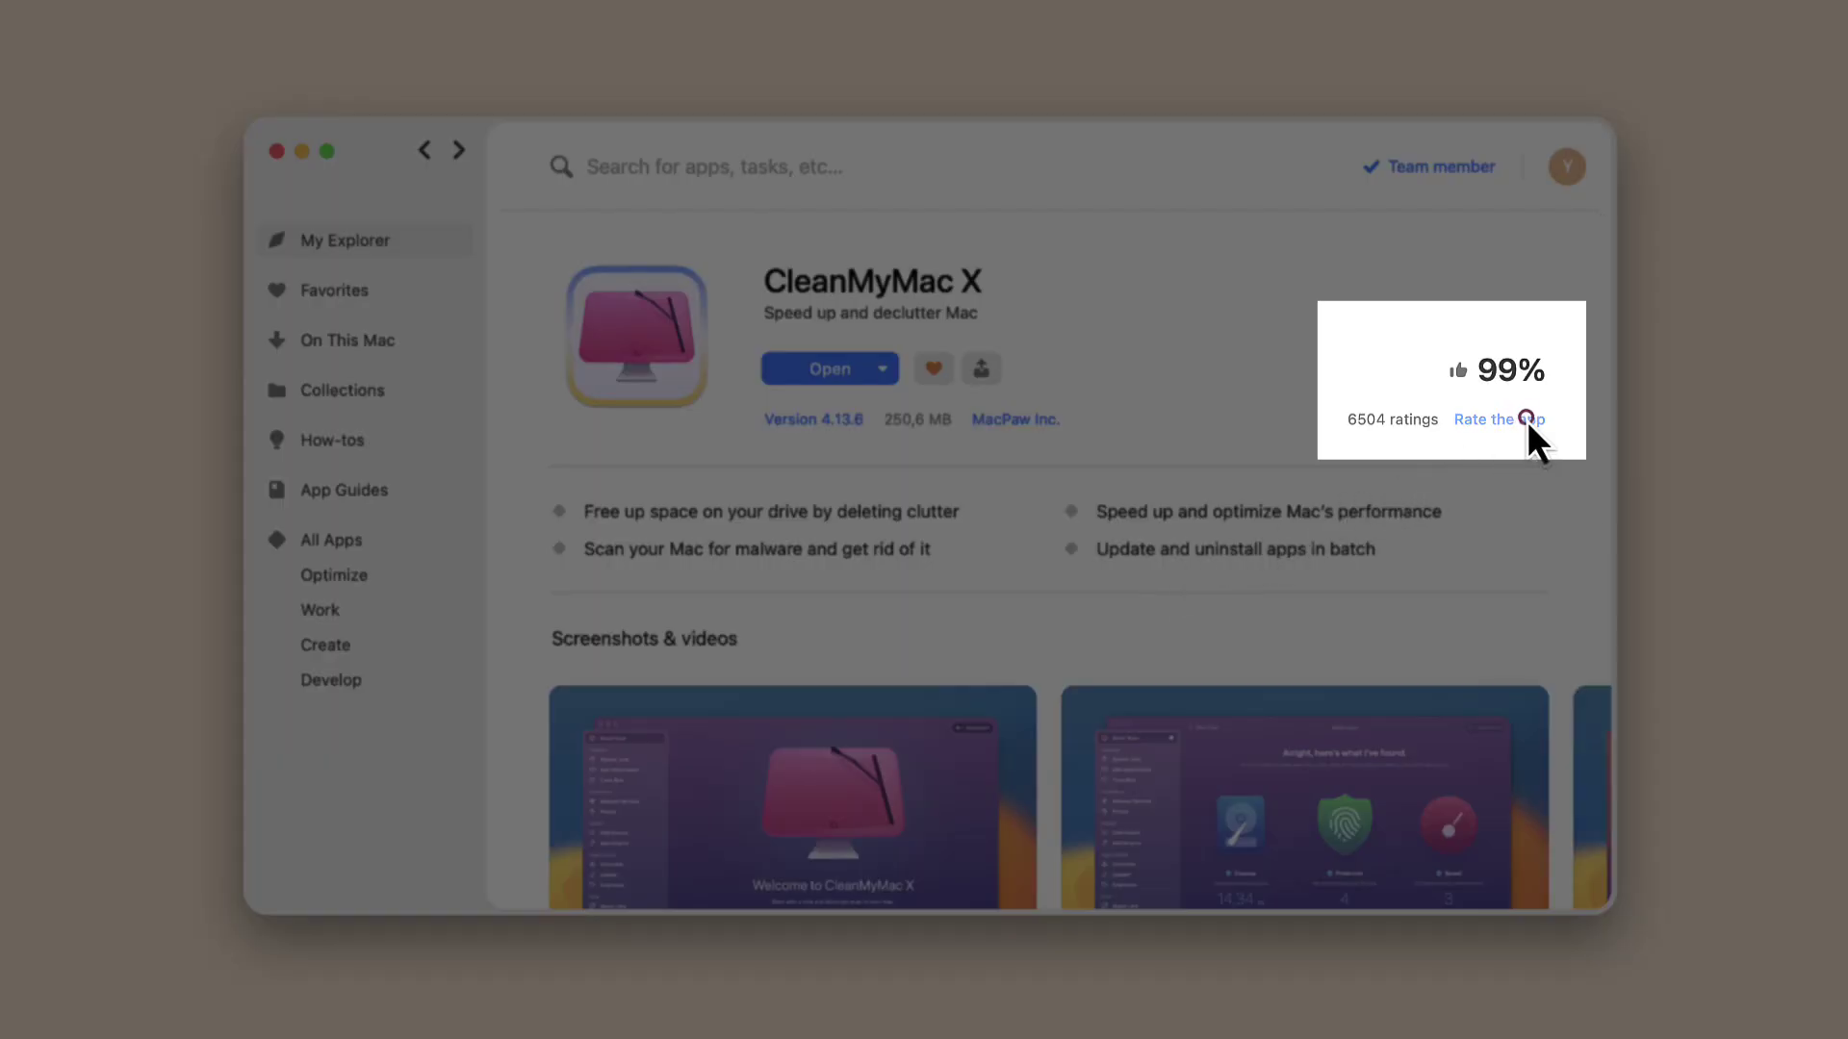
click(1522, 418)
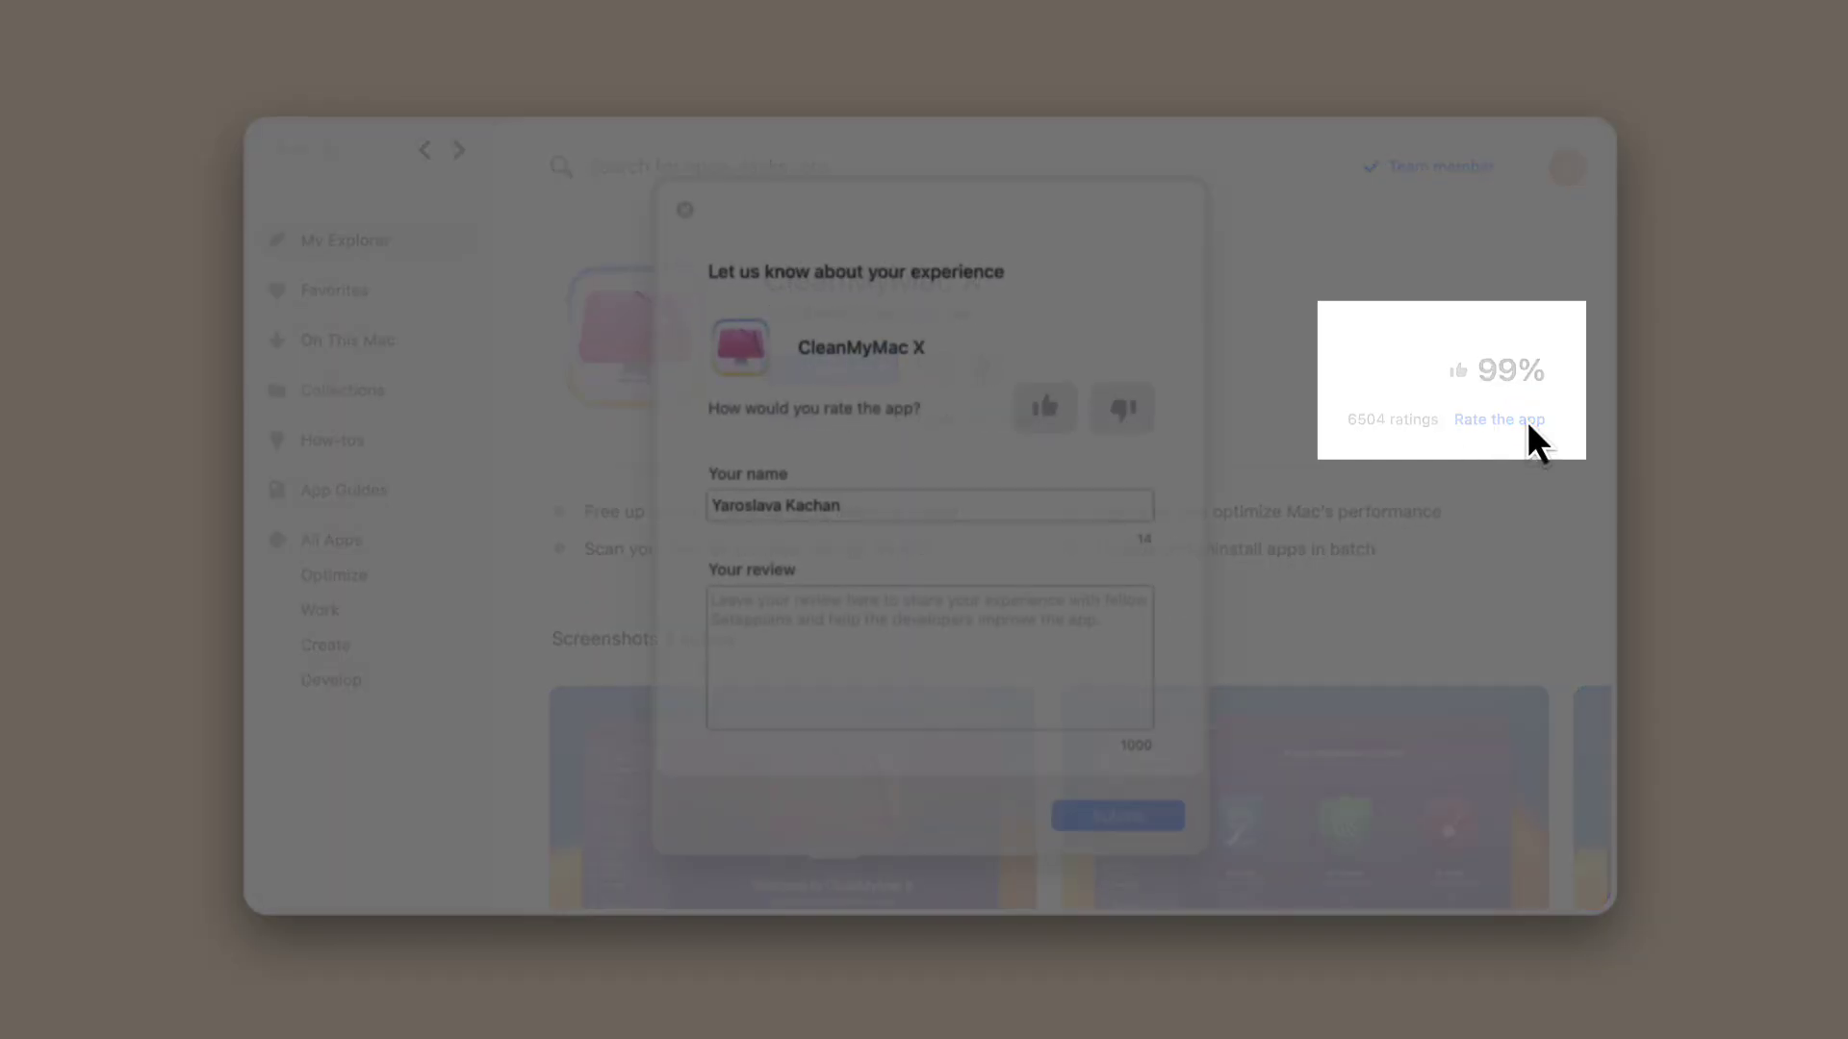
text(Great app!)
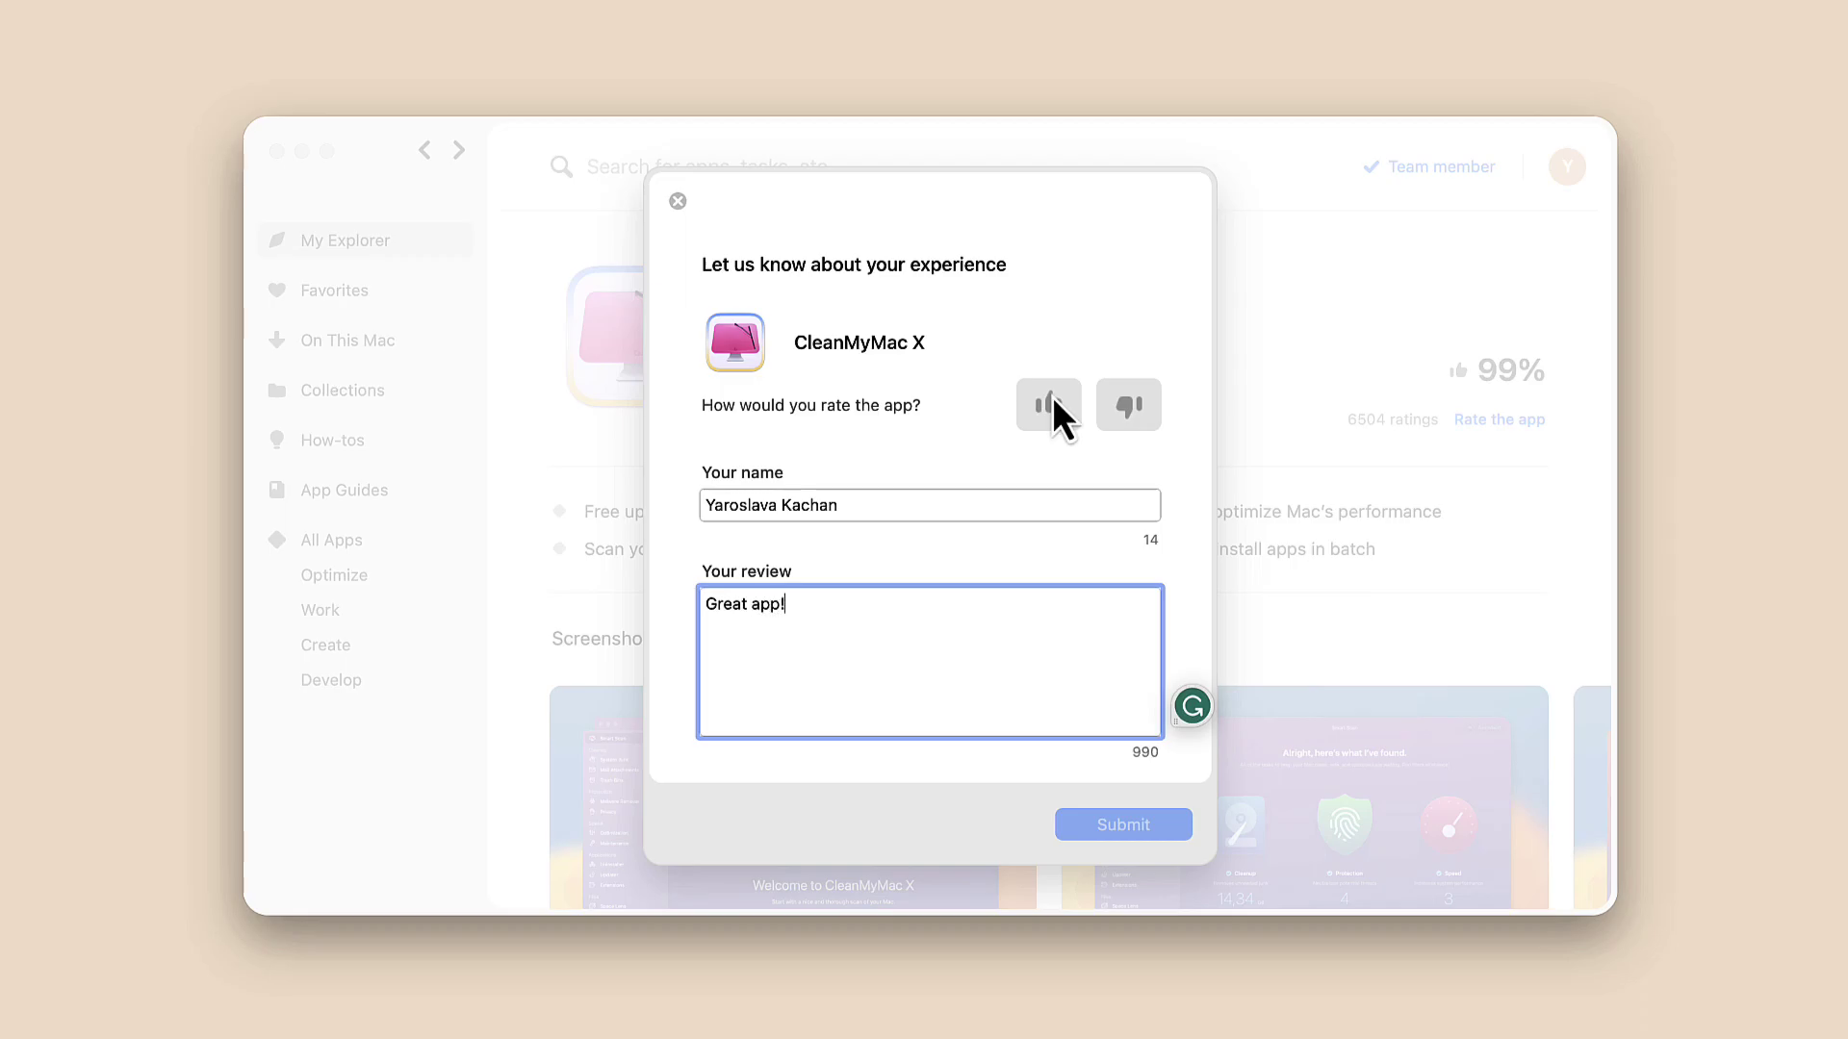
click(1048, 406)
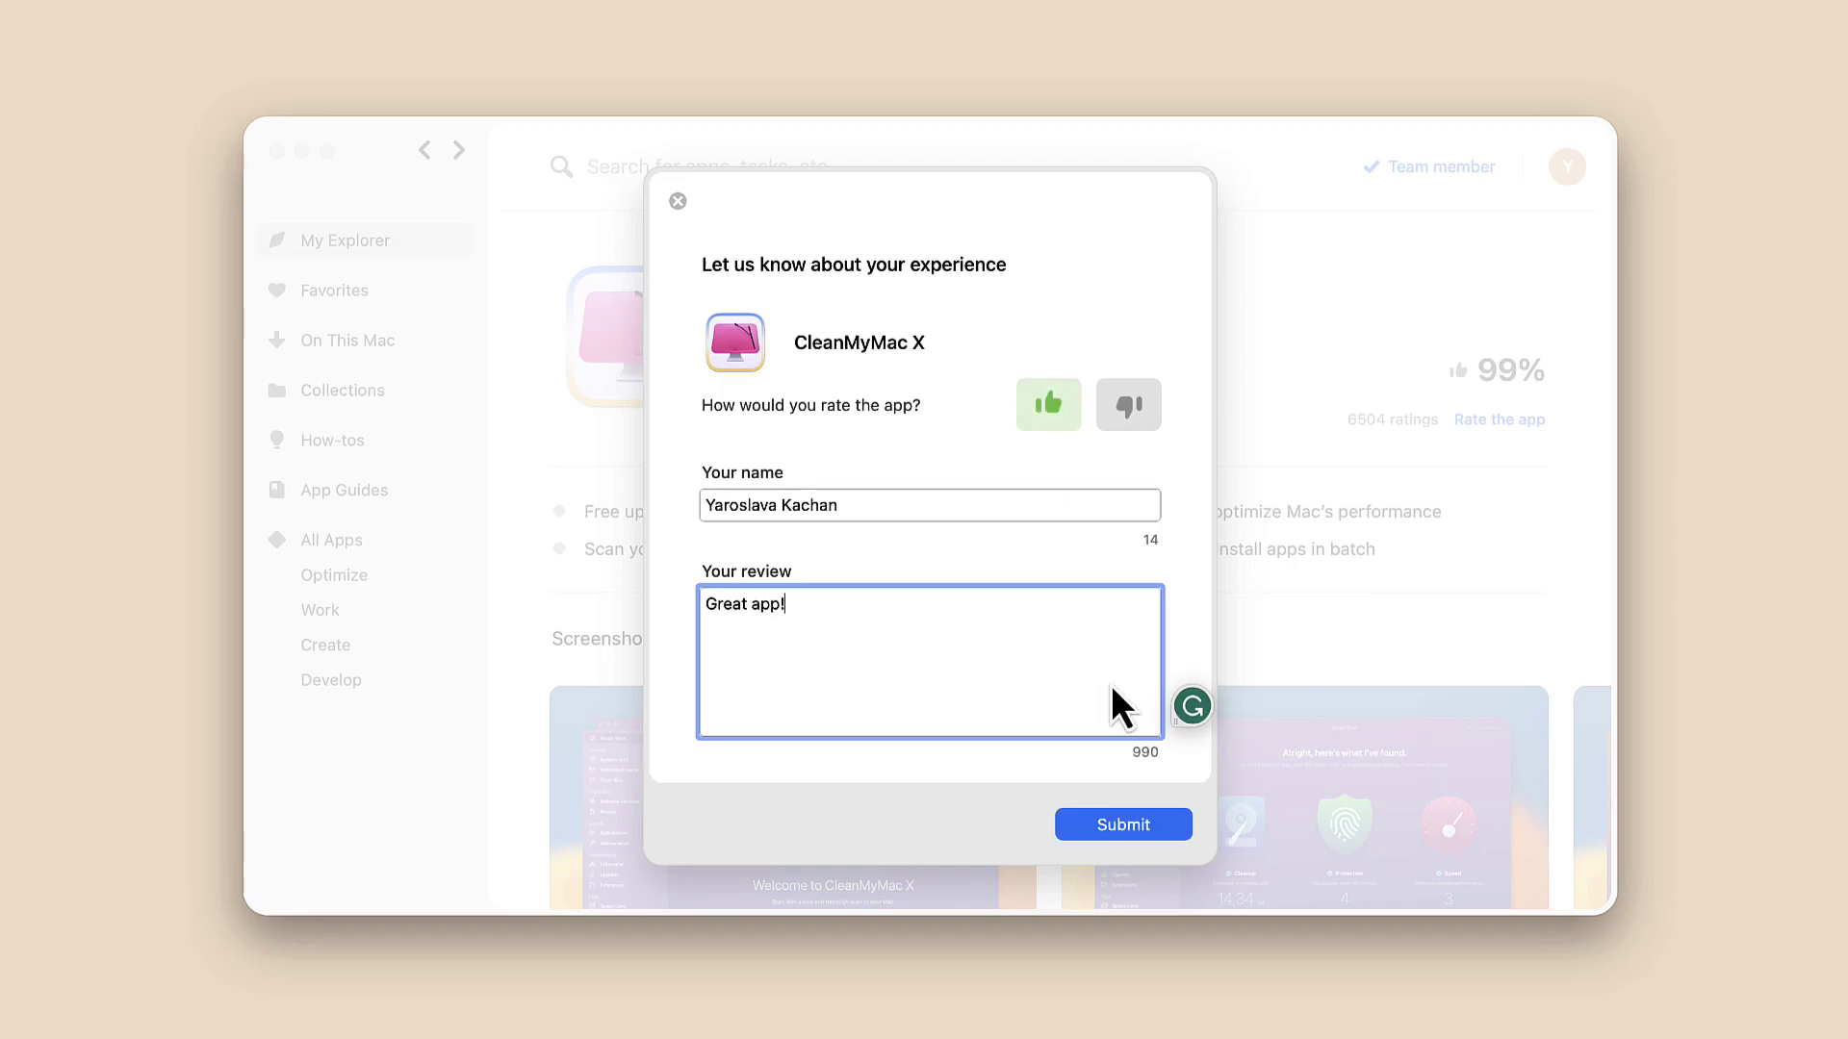
click(1123, 825)
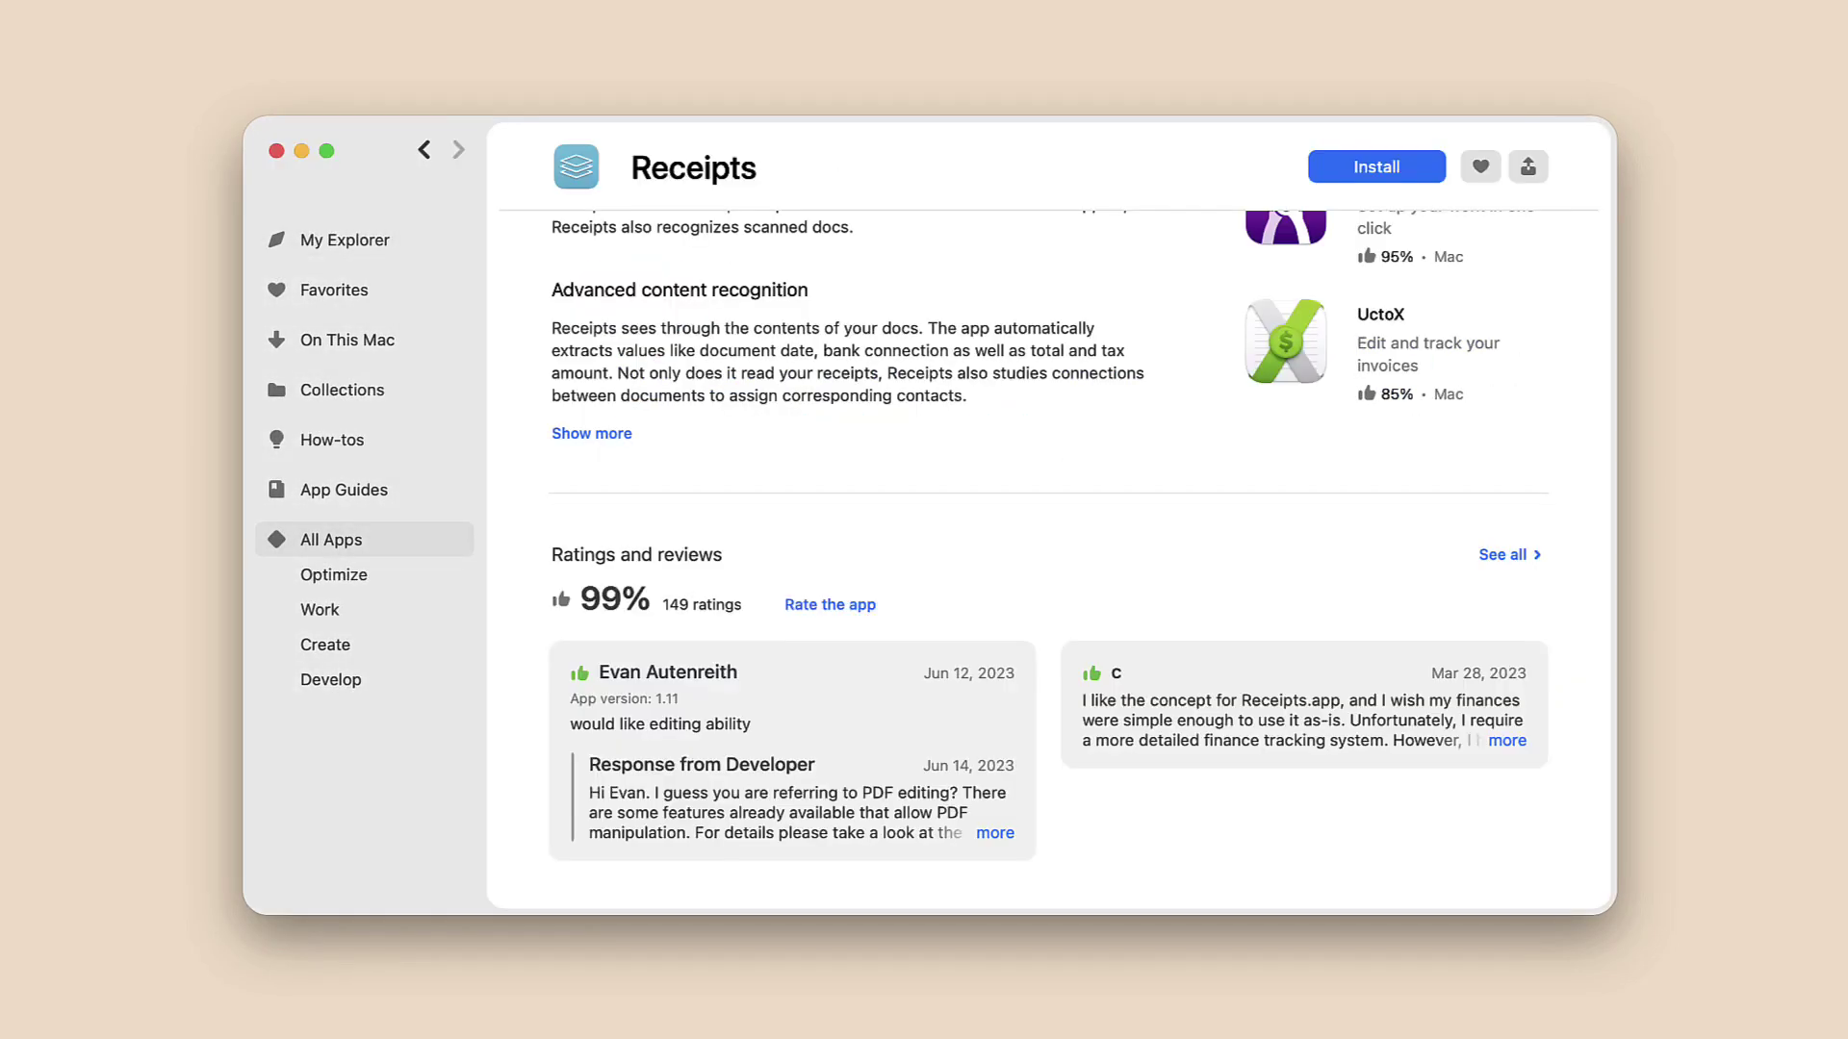
Step: Expand a Receipts review, read and close Soulver's release notes, then view Soulver's share options
click(995, 836)
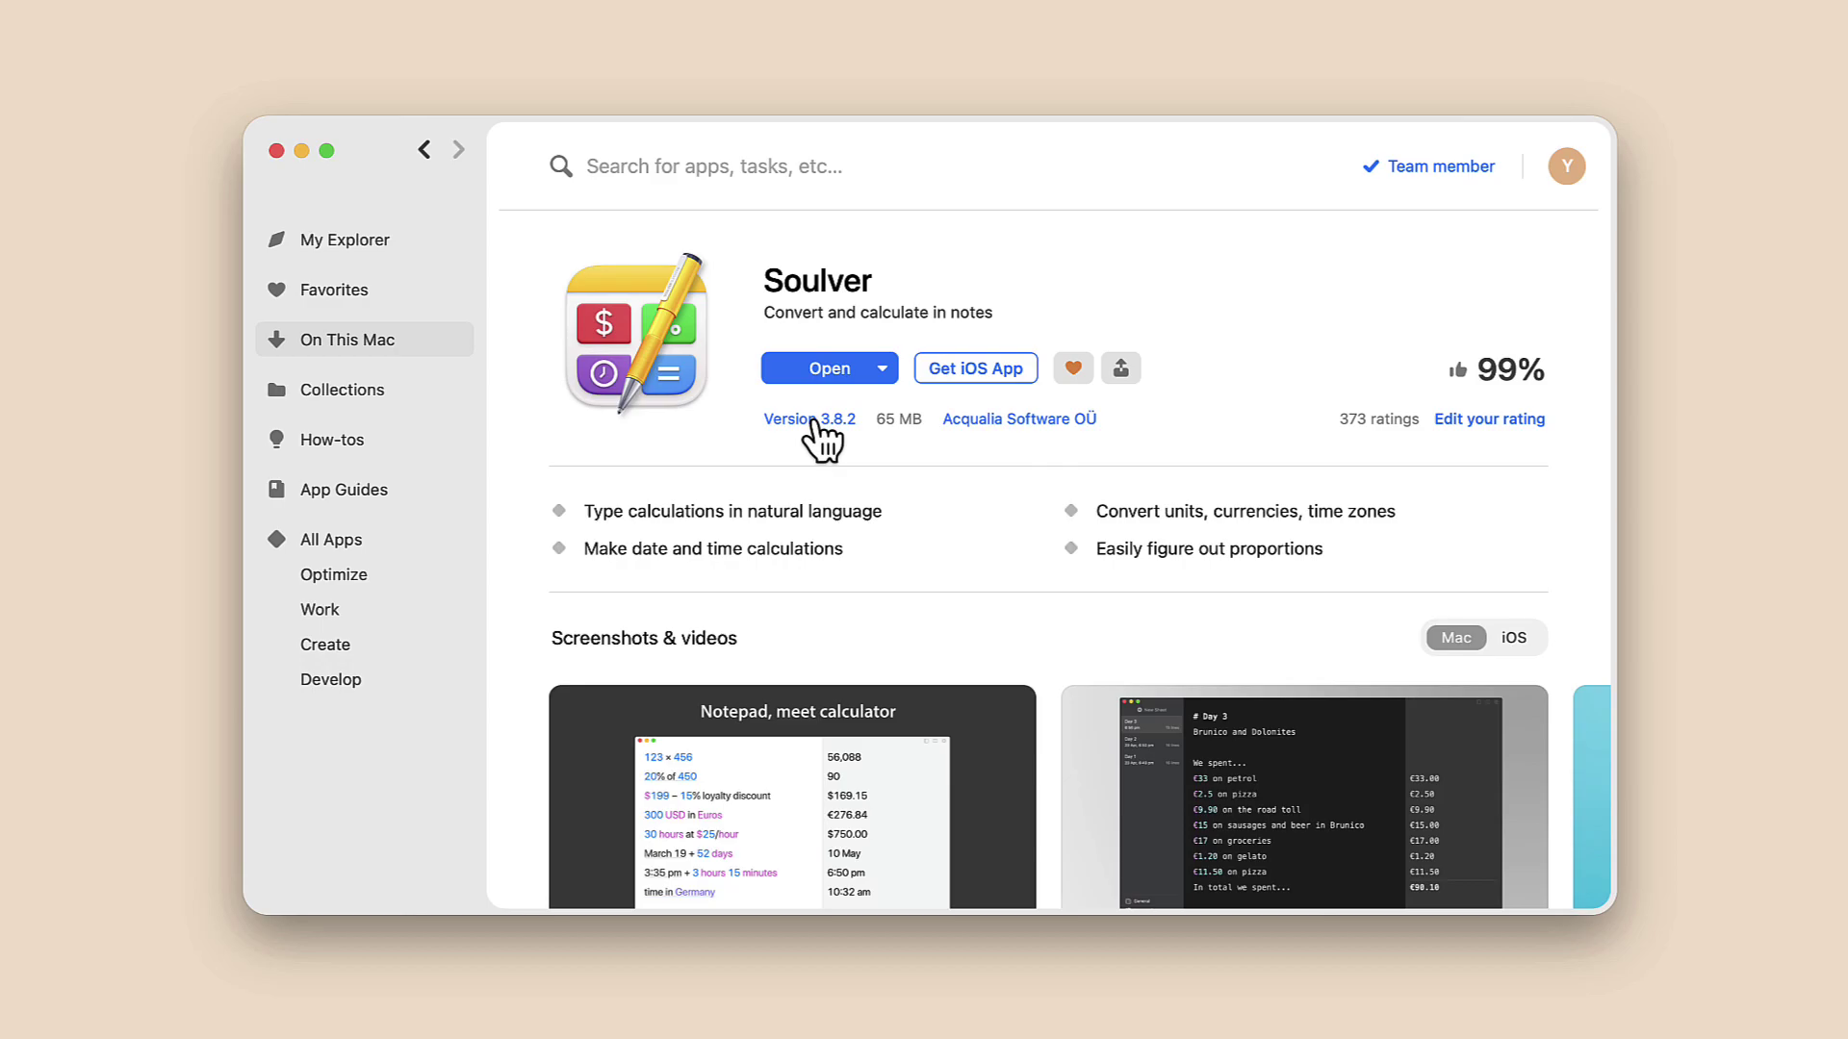
click(815, 423)
scroll(996, 549, down, 5)
scroll(996, 548, down, 5)
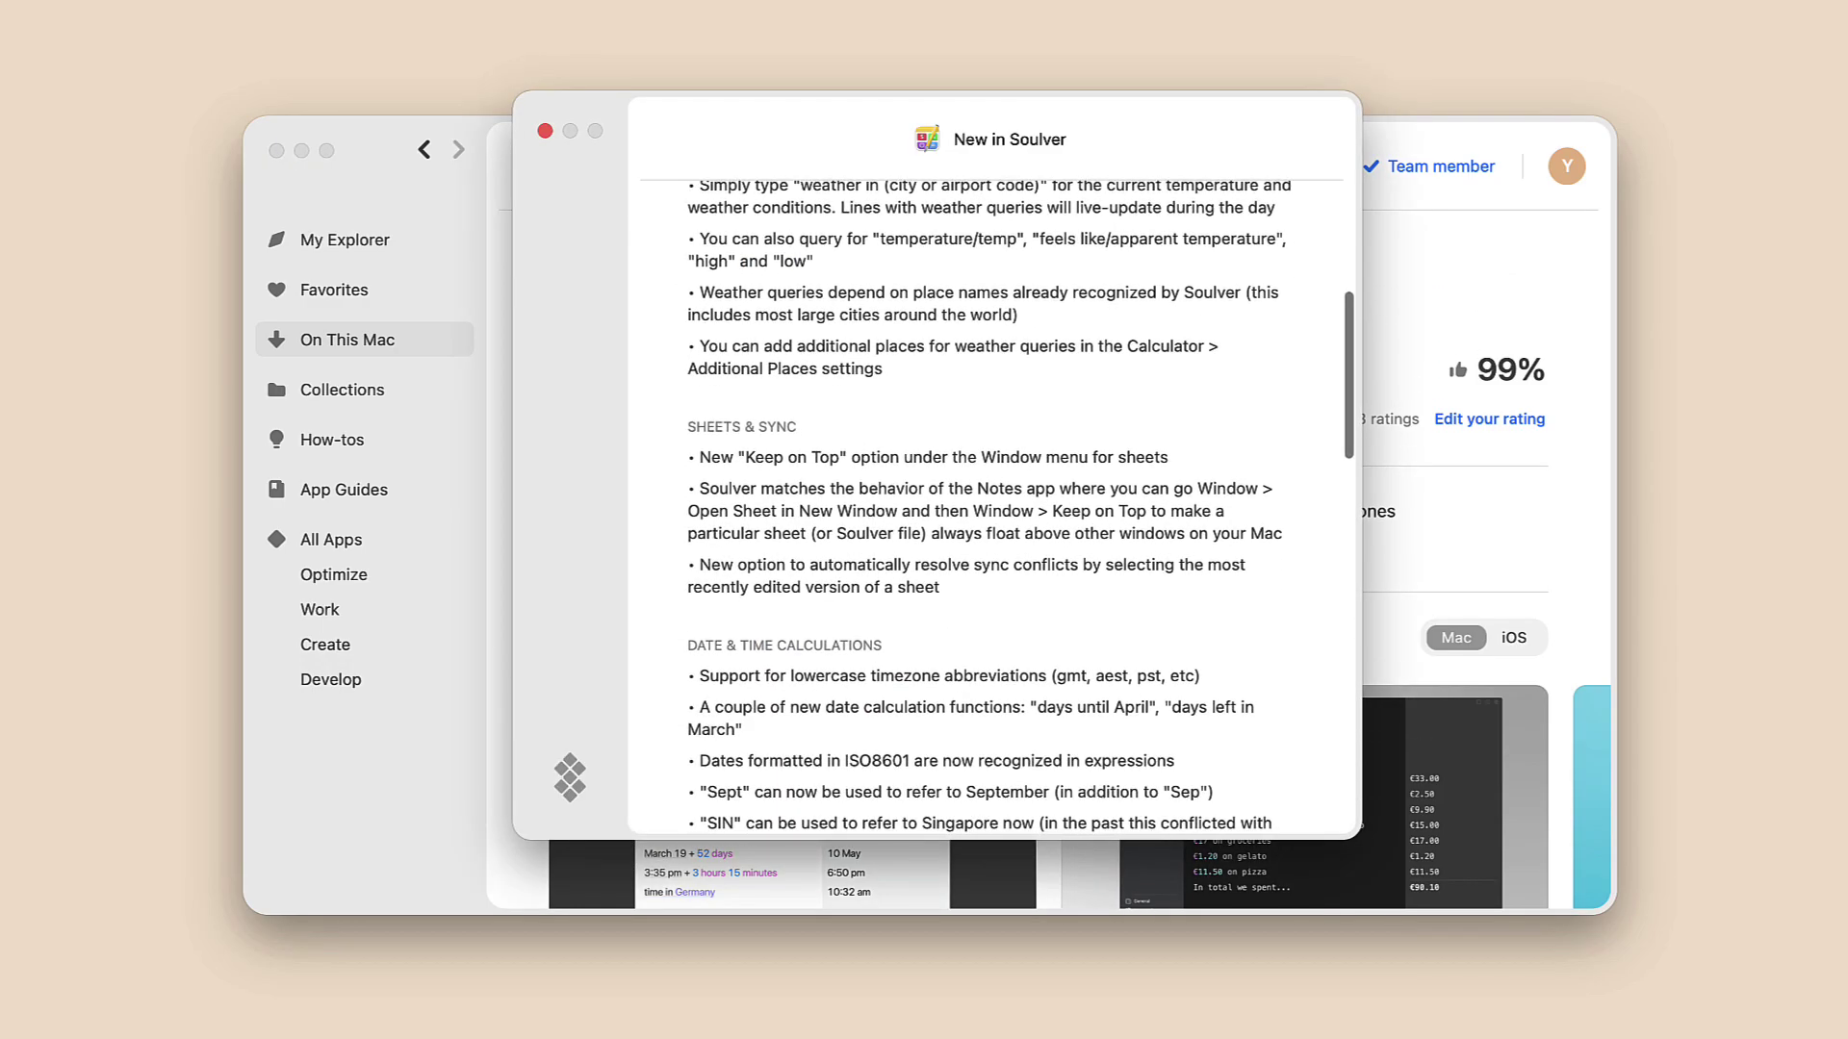
scroll(997, 549, down, 5)
scroll(997, 549, down, 5)
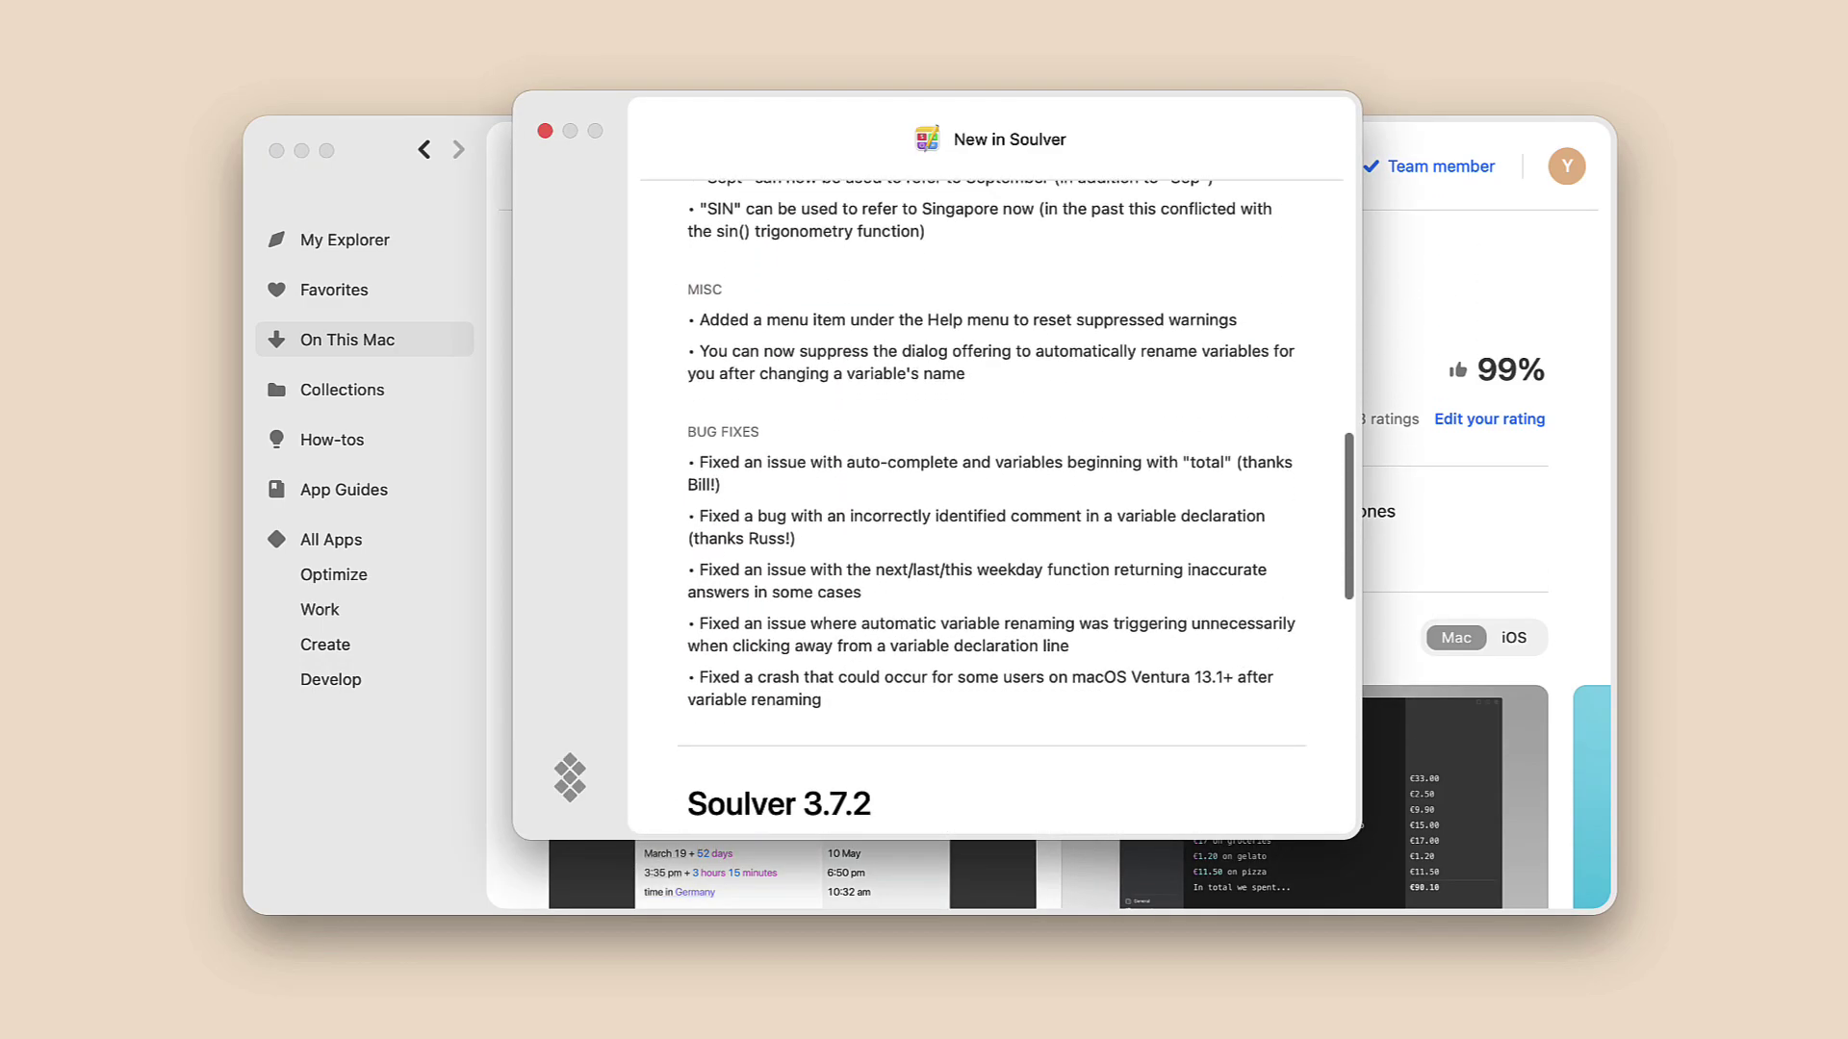
click(545, 130)
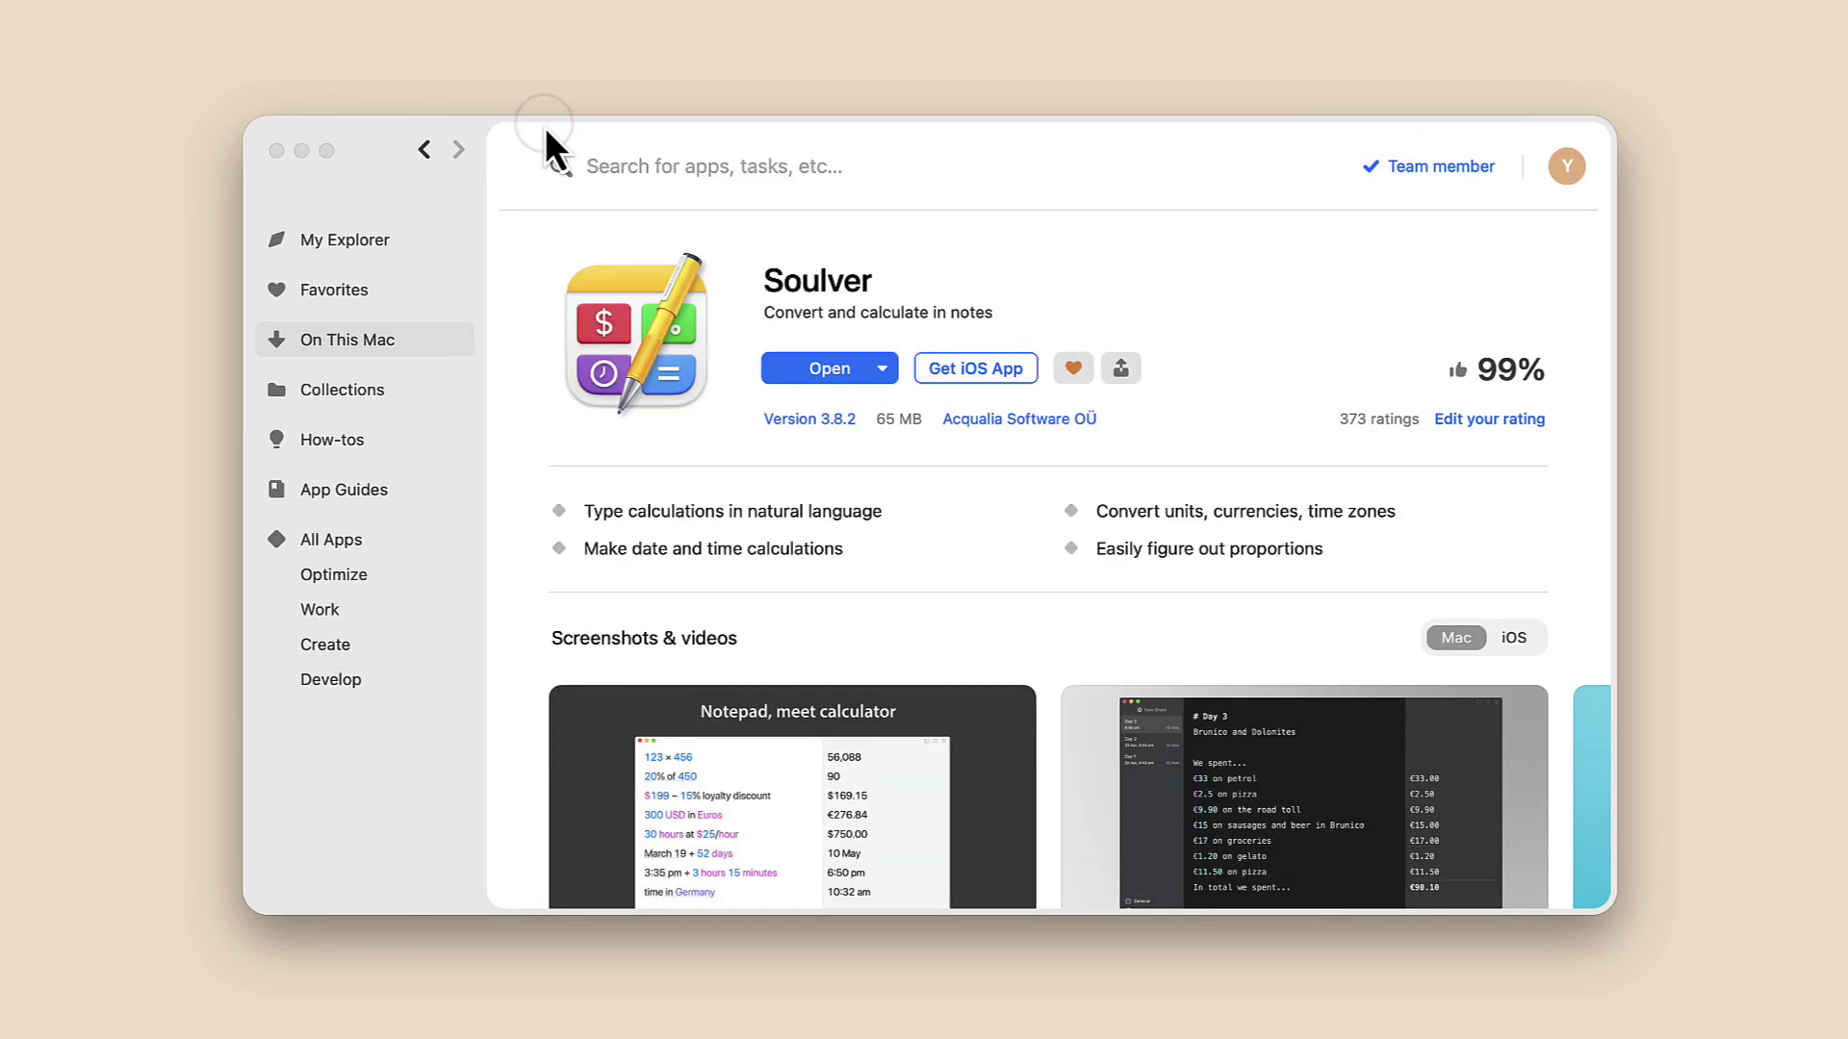
click(1121, 370)
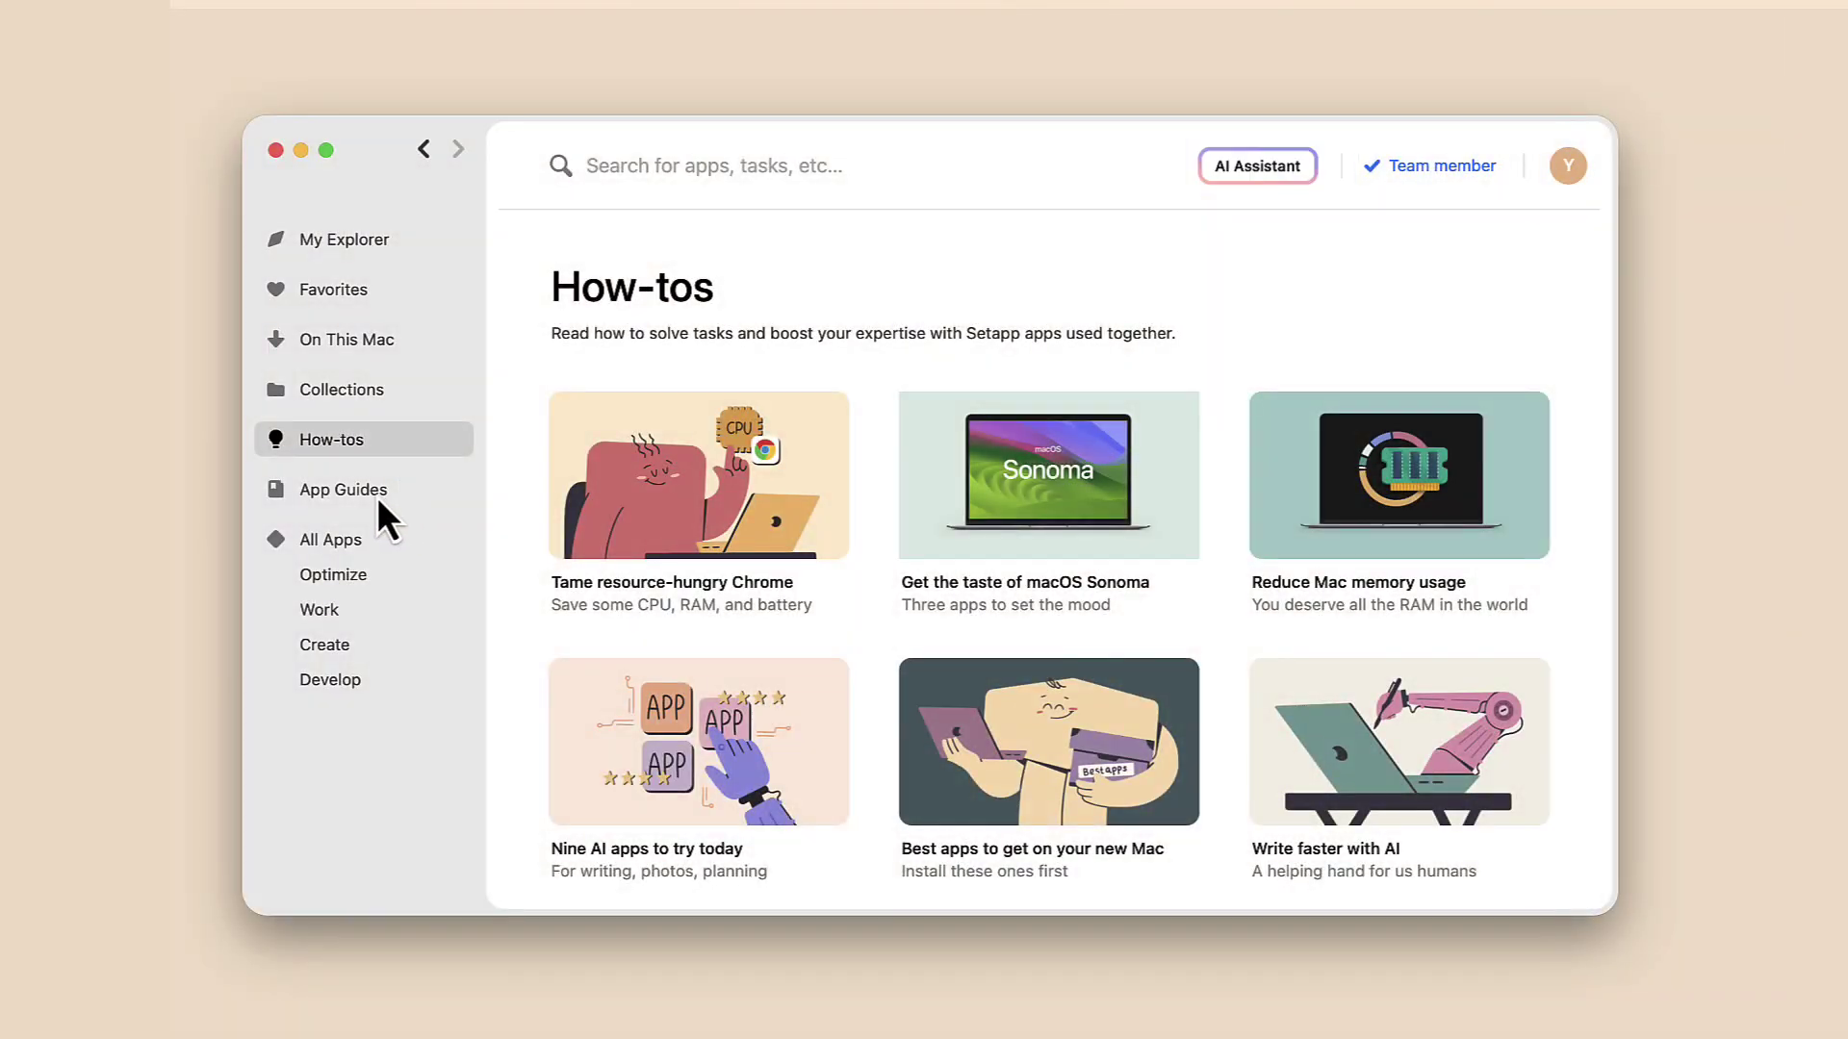
Step: Show App Guides for CleanPresenter, TypingMind and MarginNote, then open Setapp's Help menu
click(356, 496)
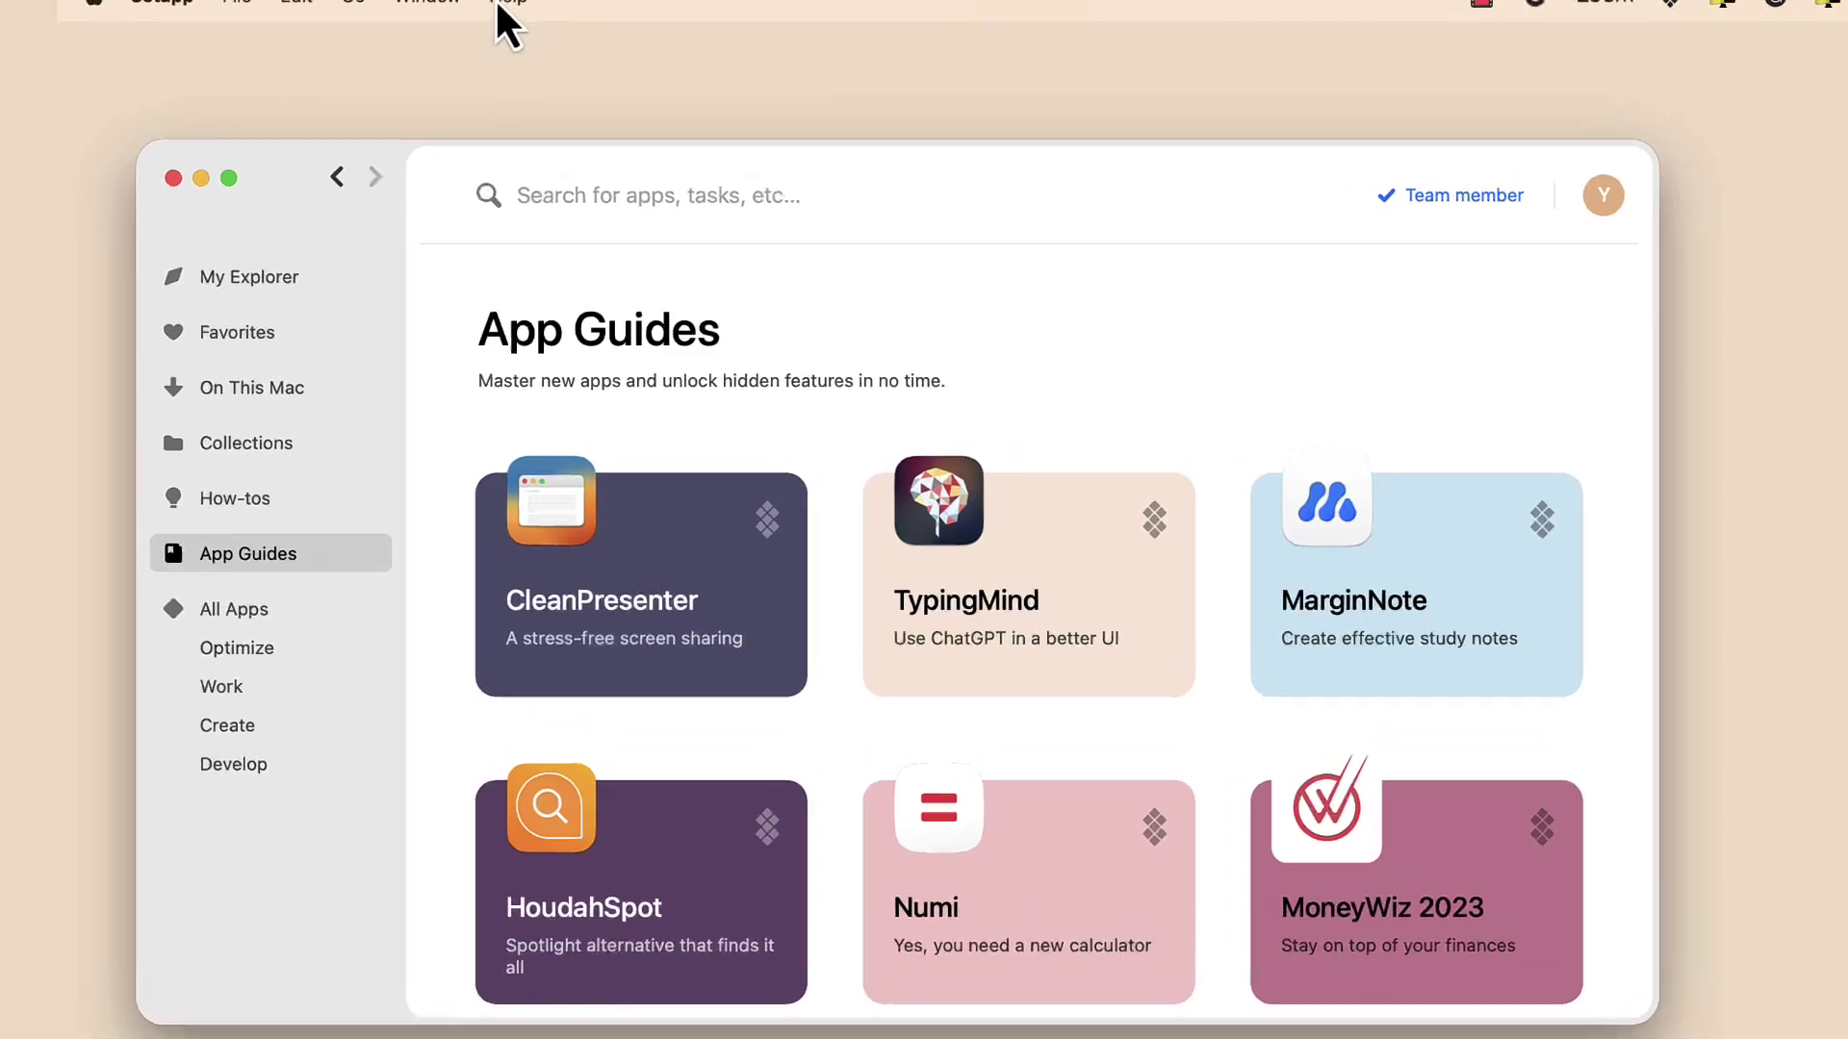
click(293, 27)
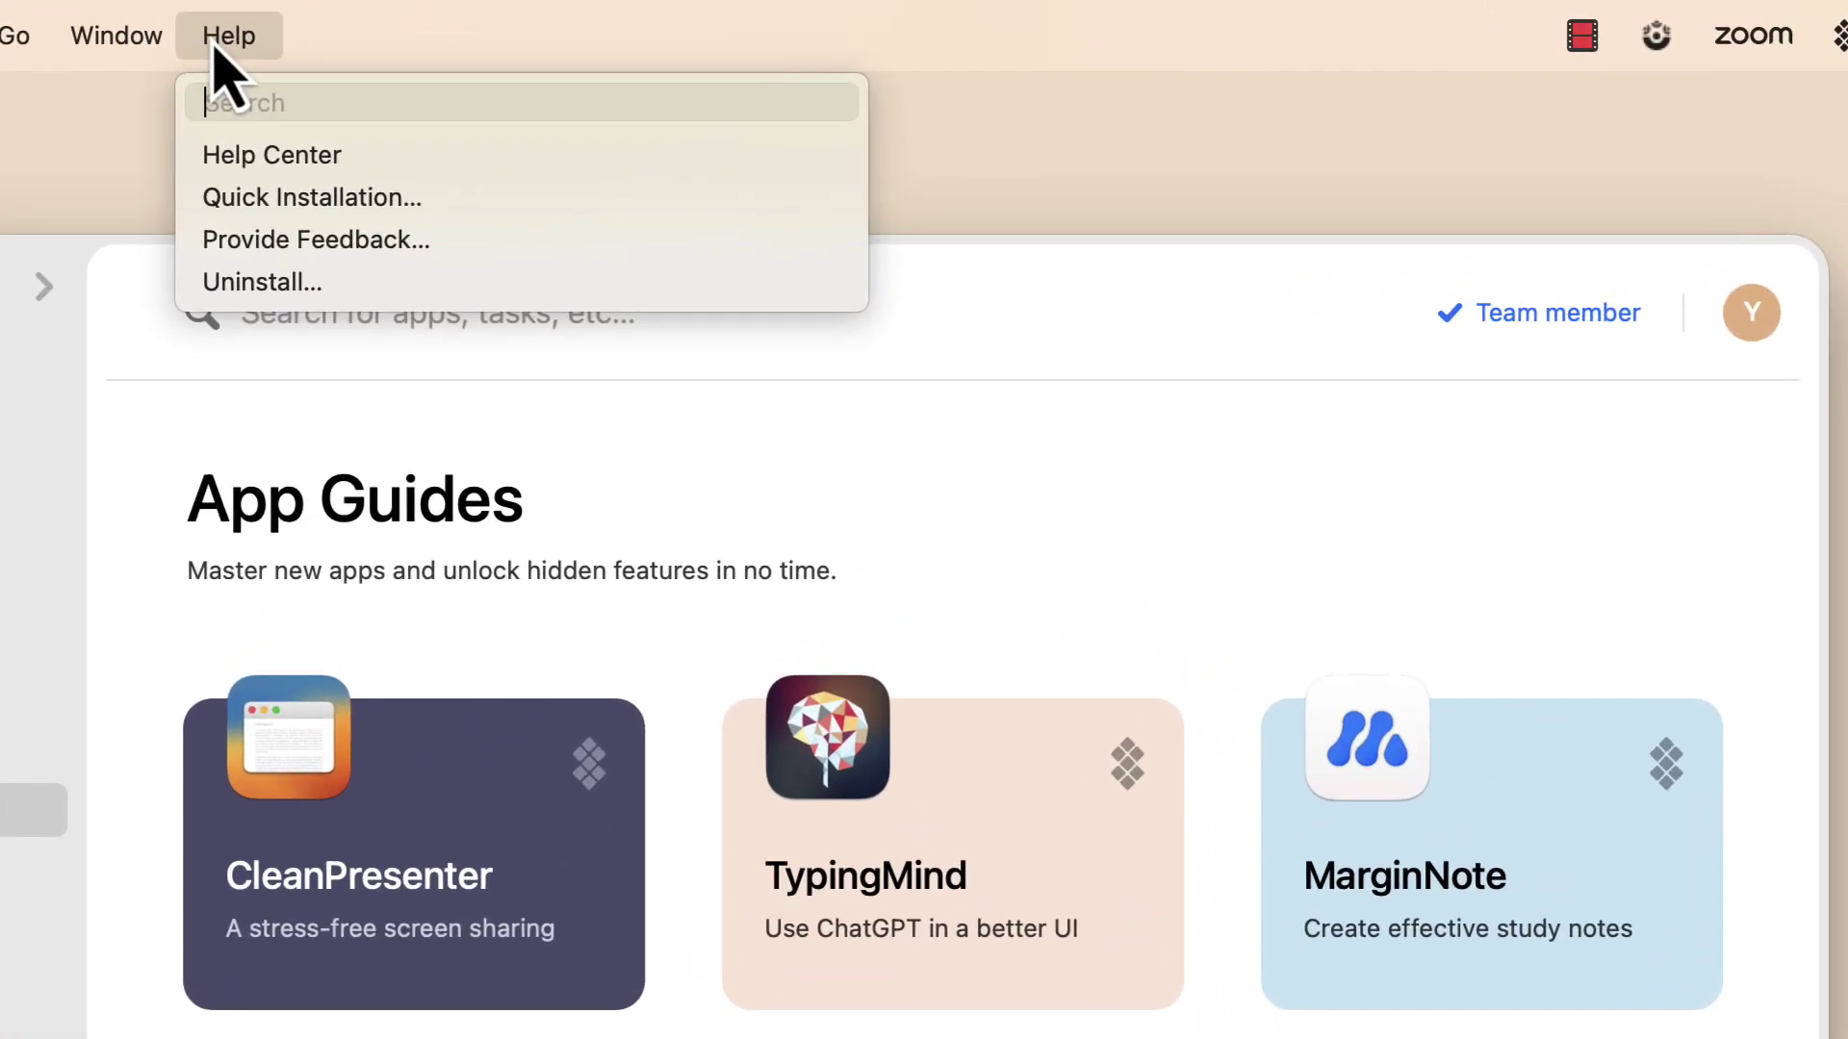
Step: Open the Help Center and search support for the 'Change subscription plan' article
click(289, 154)
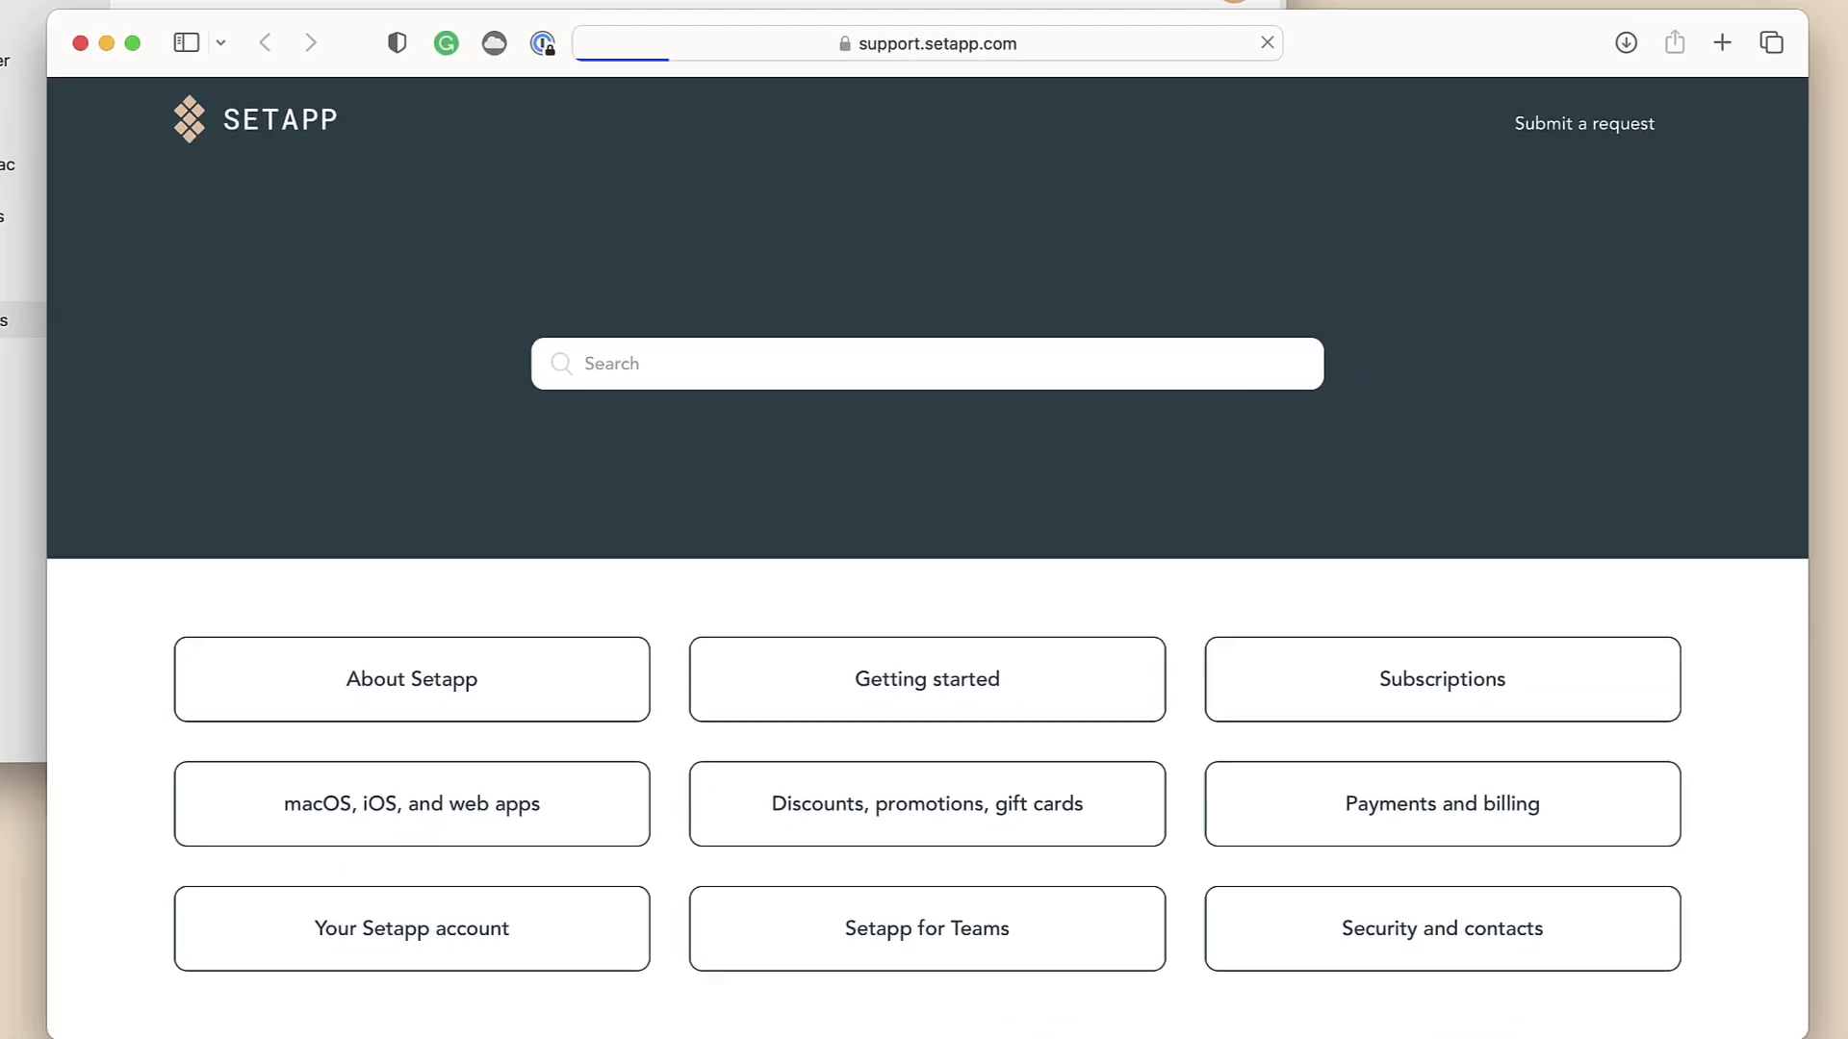
click(617, 358)
text(how to change sudscription plan)
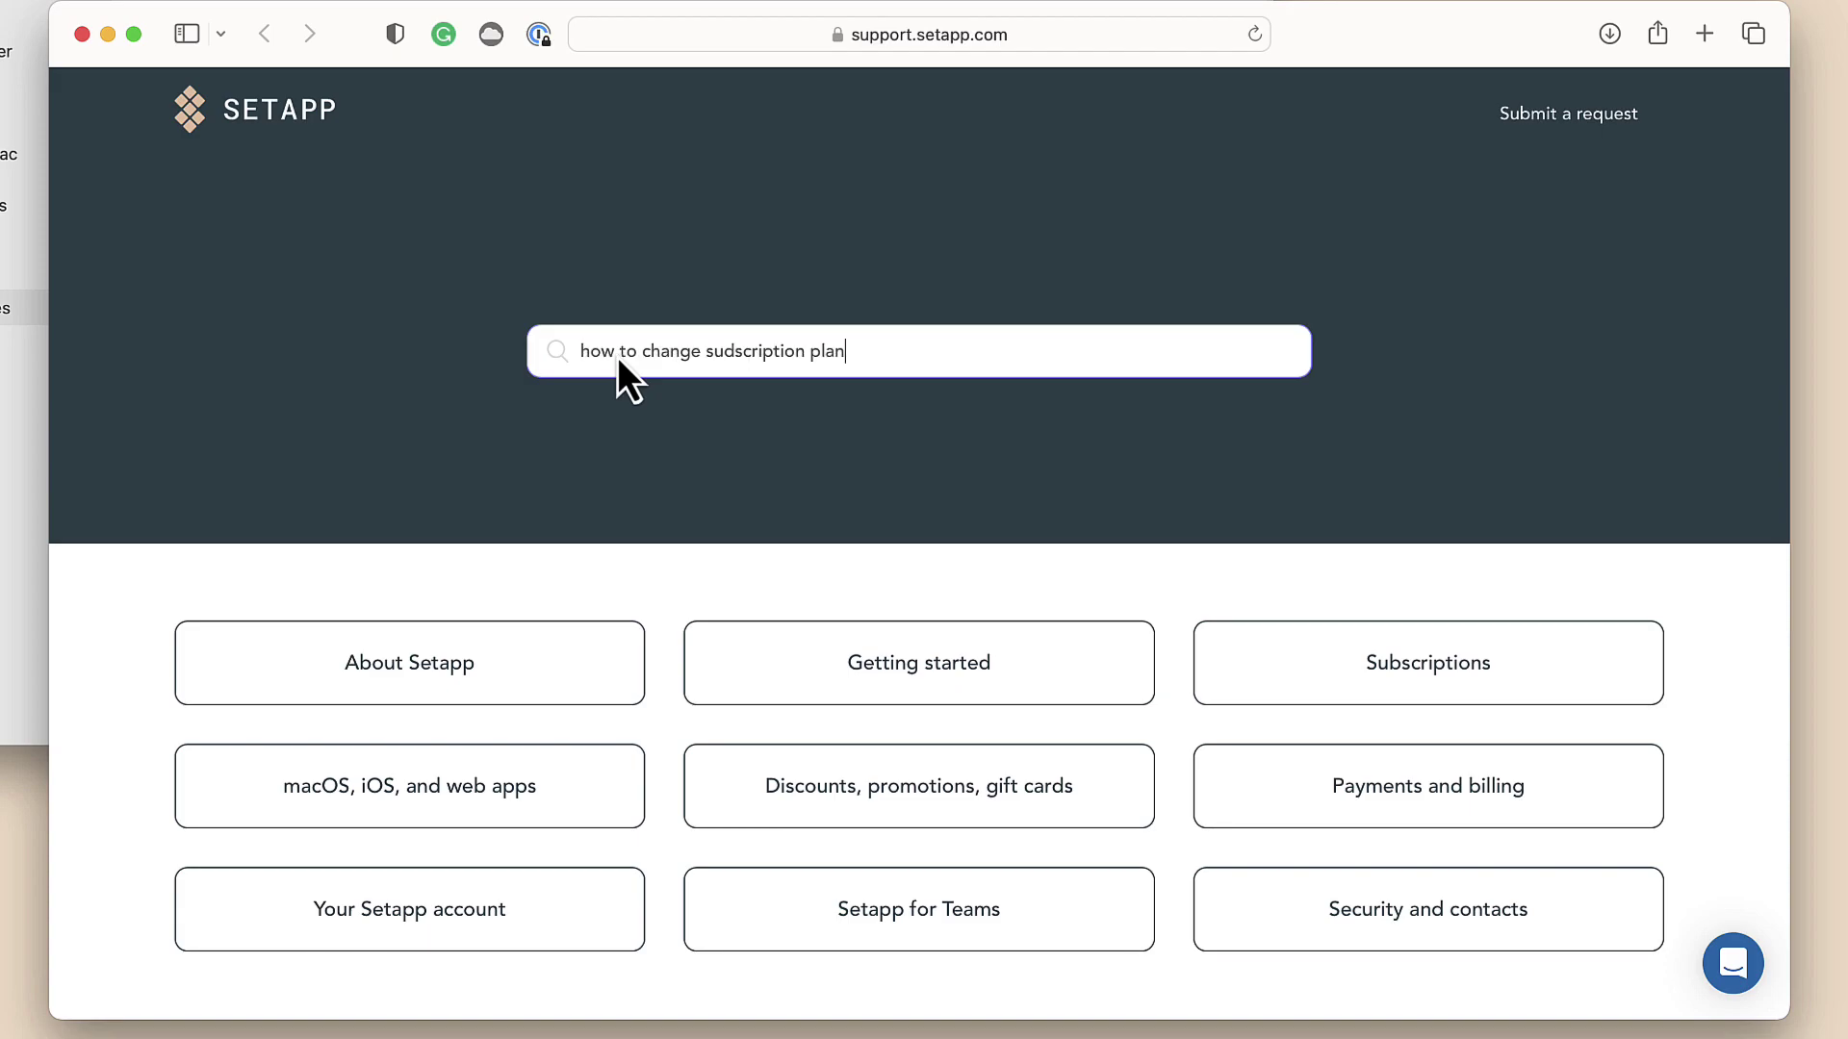
click(679, 480)
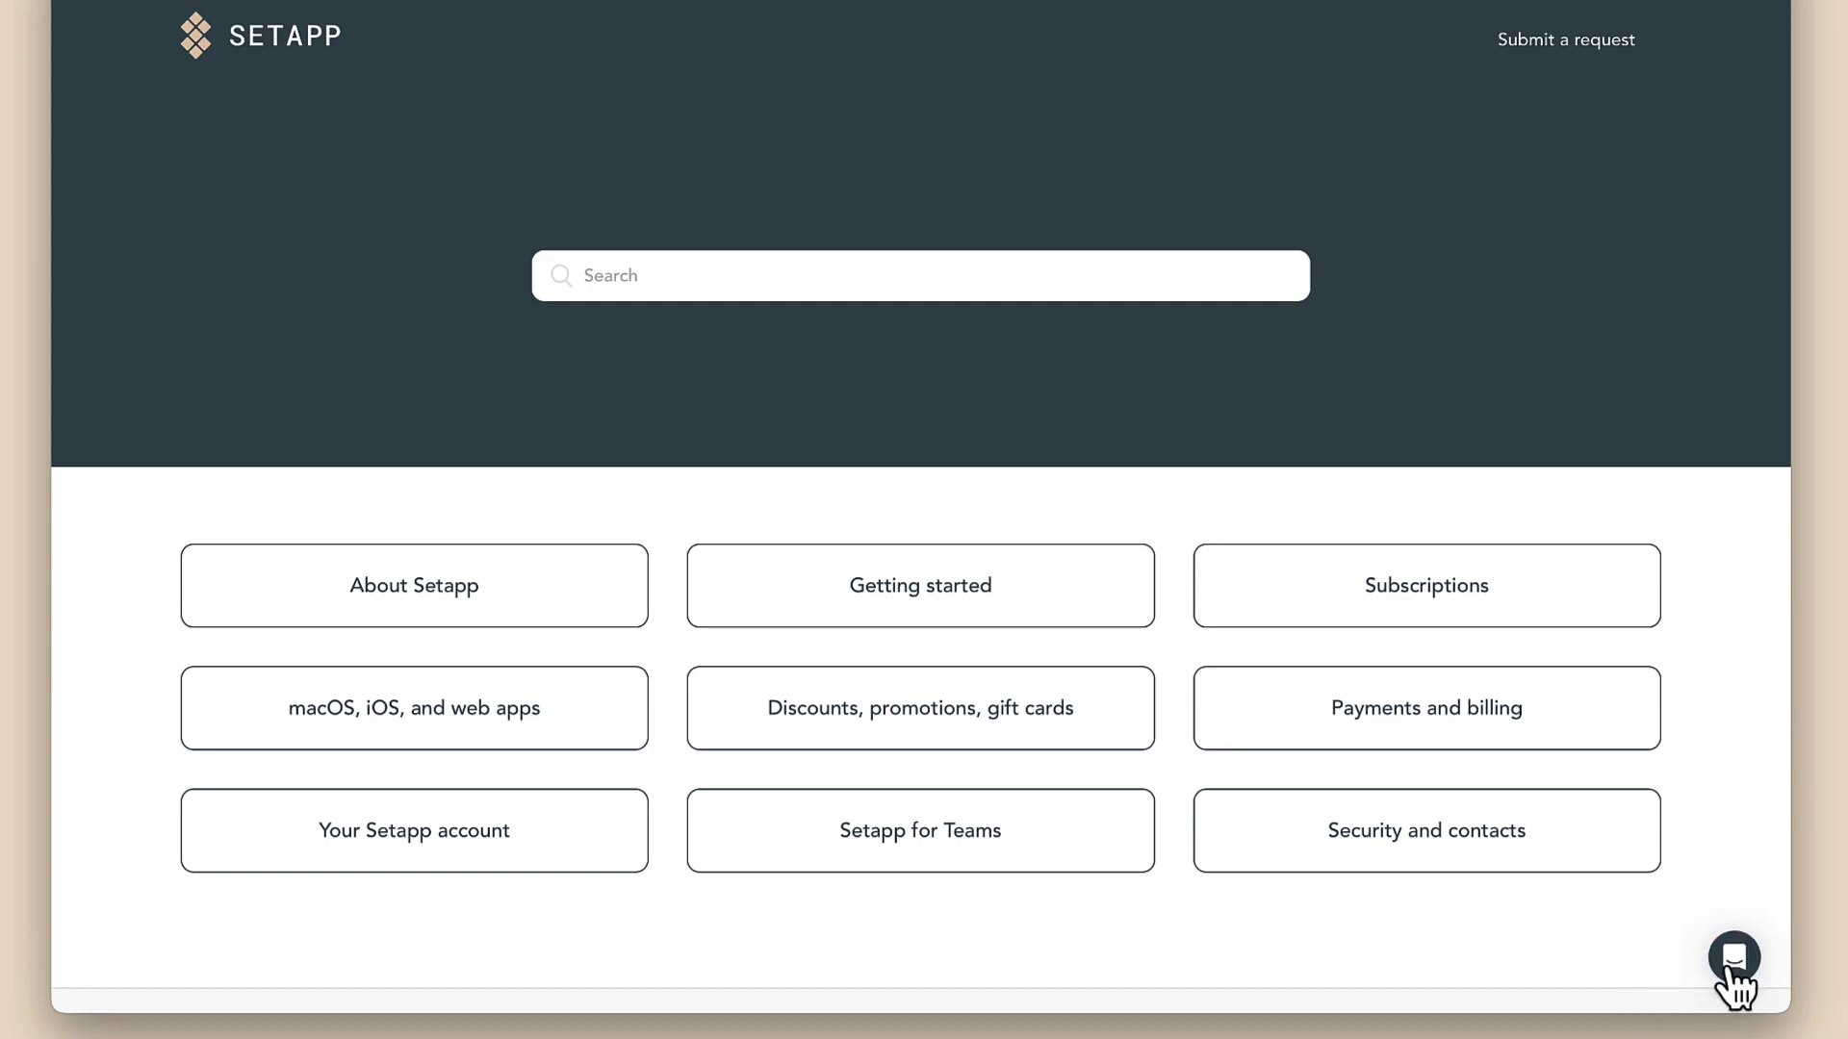
Step: Open the support chat and send the message 'Hello, I need your help'
click(1733, 956)
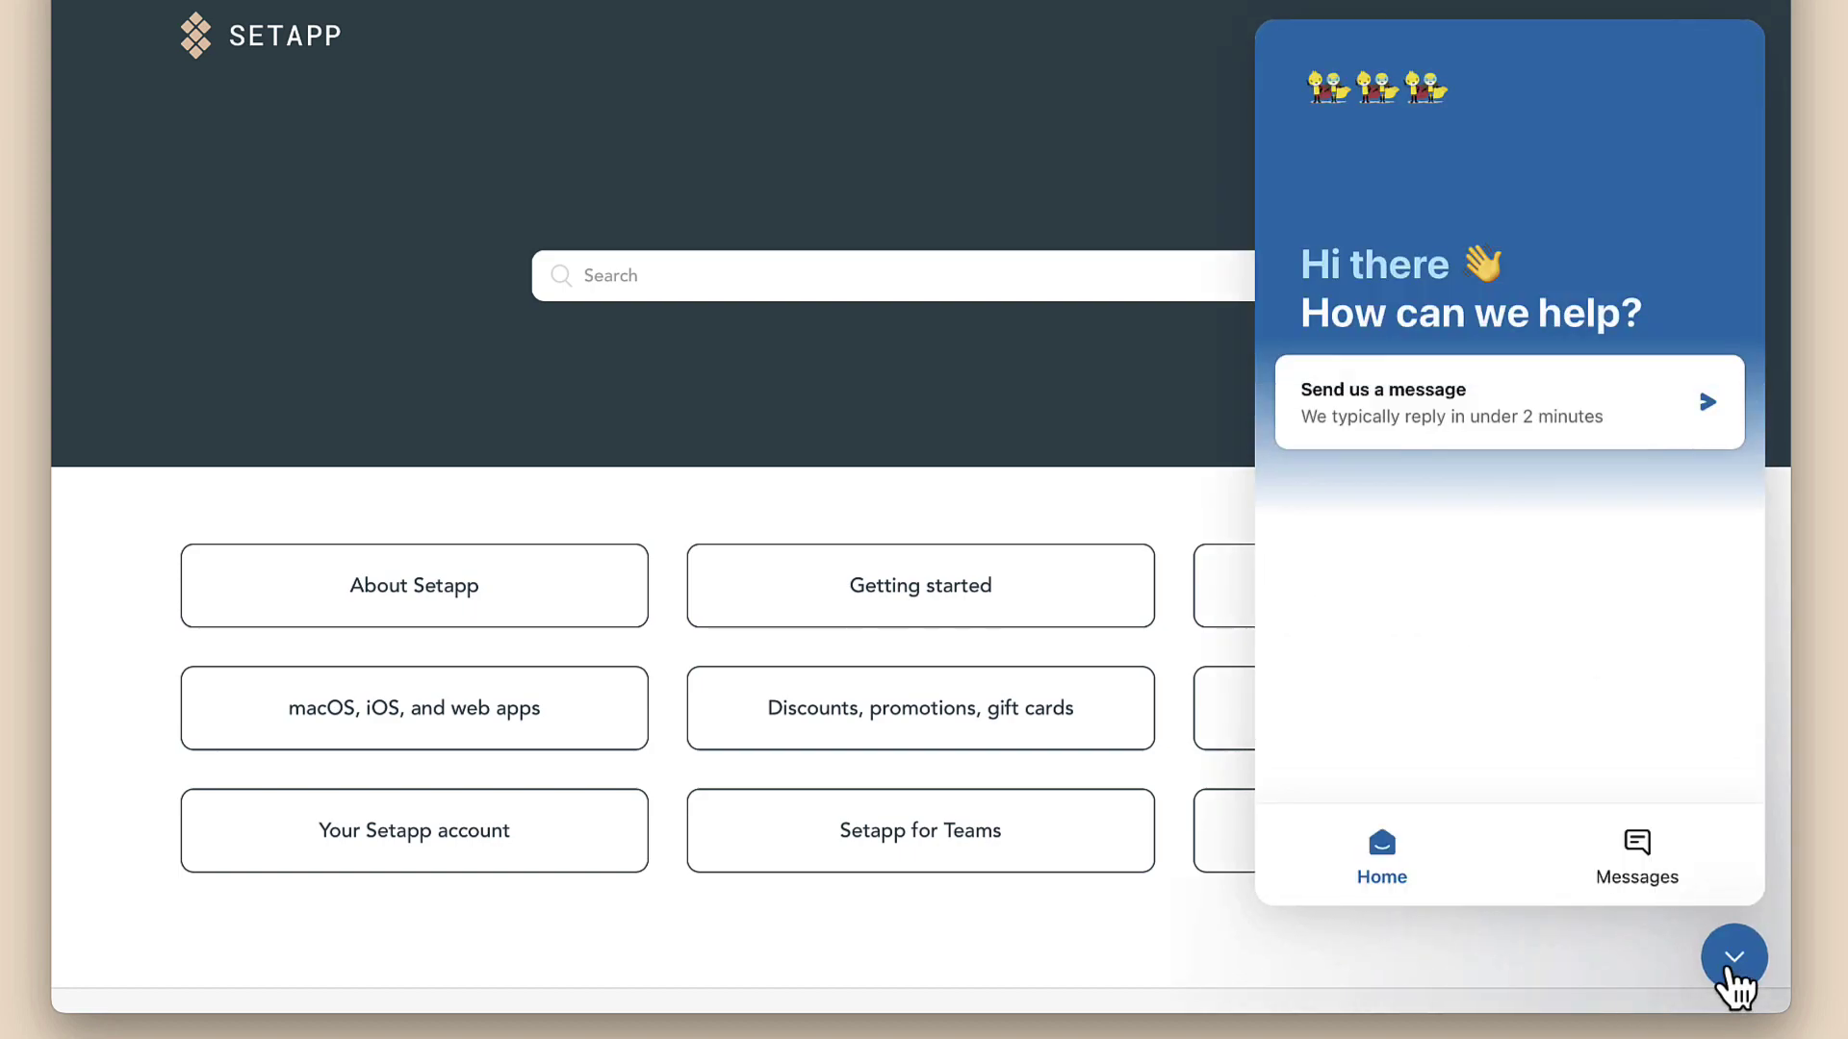
click(1609, 403)
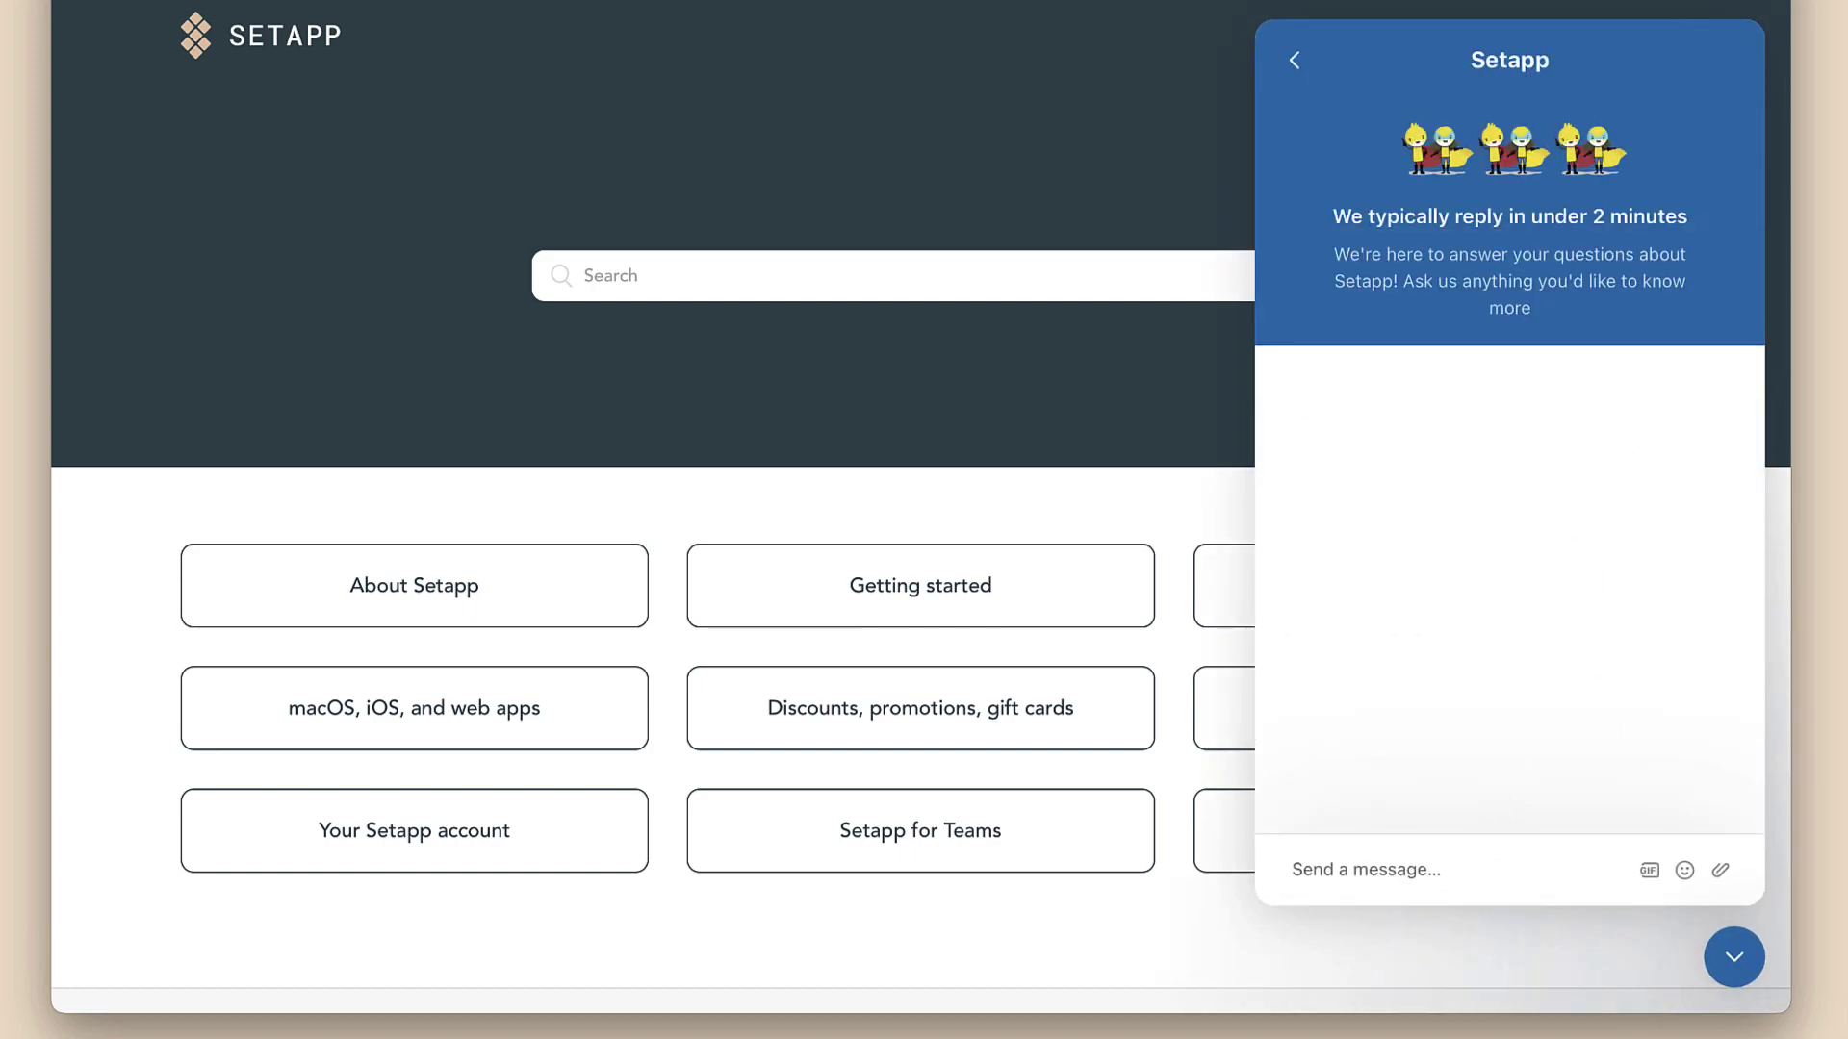
text(Hello, I need you)
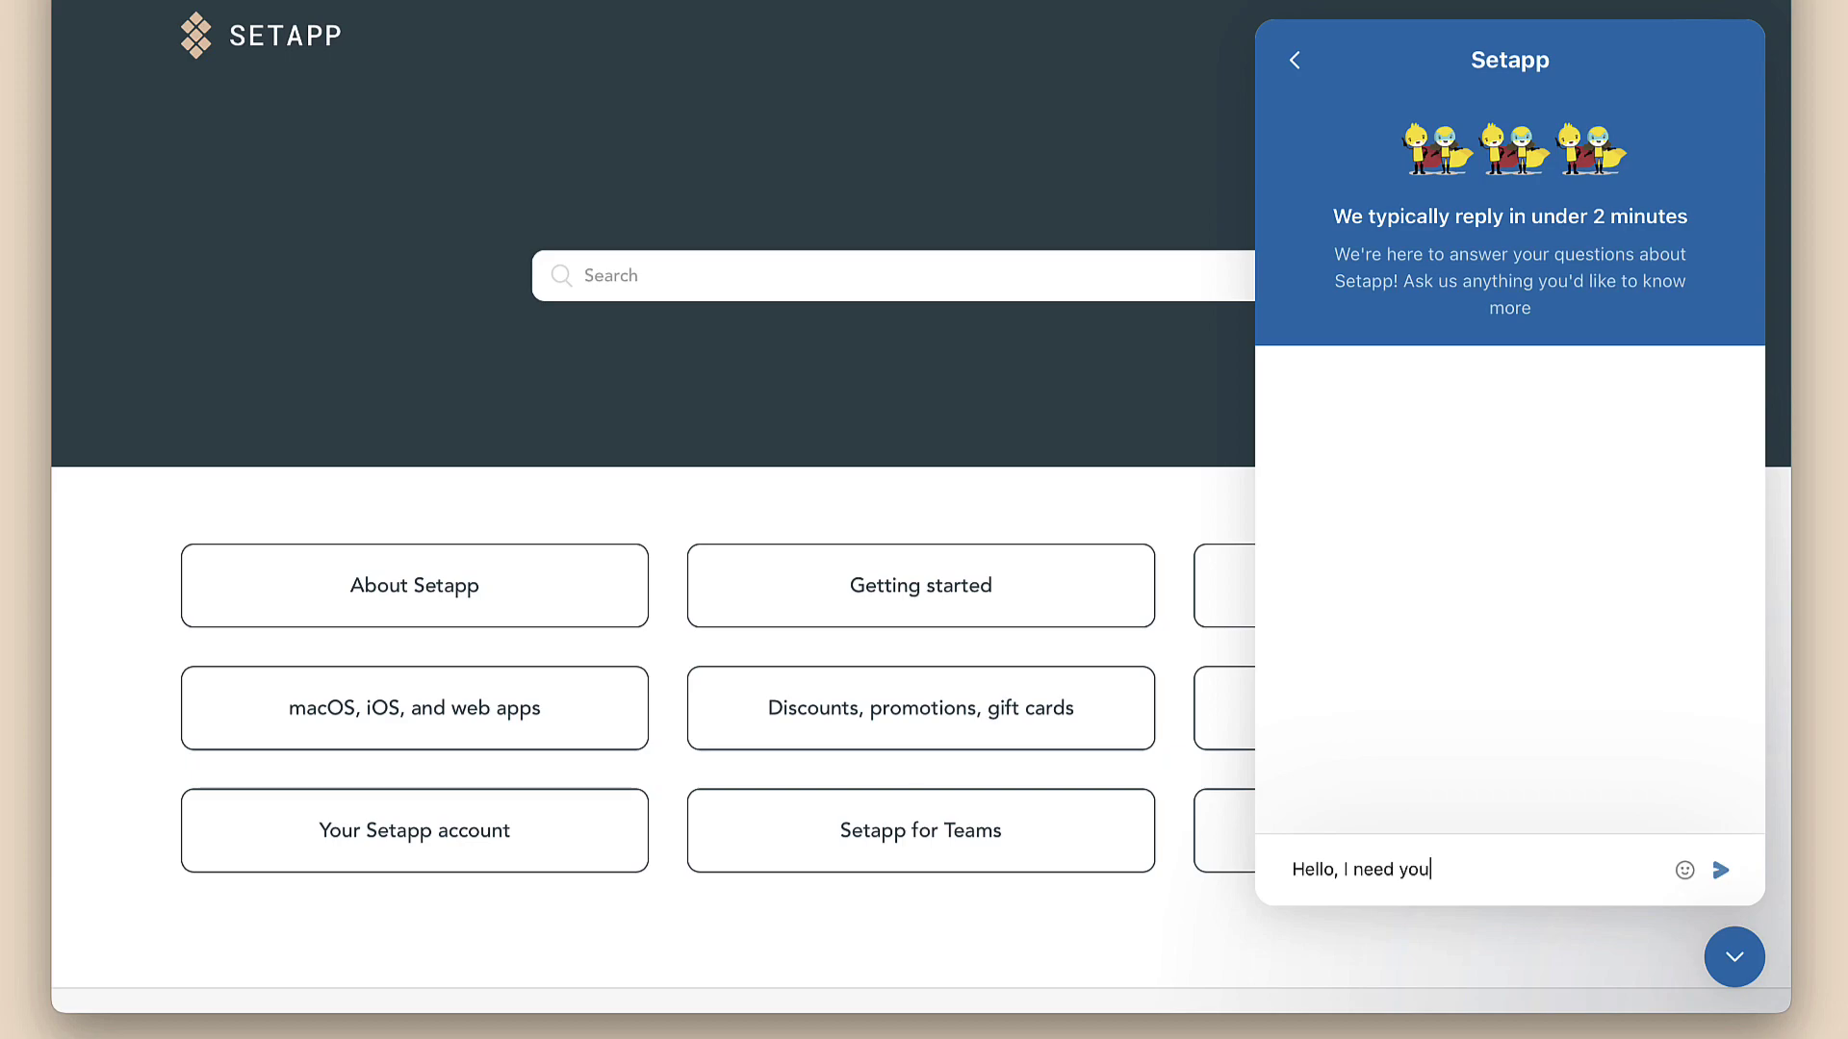
text(lp)
key(Return)
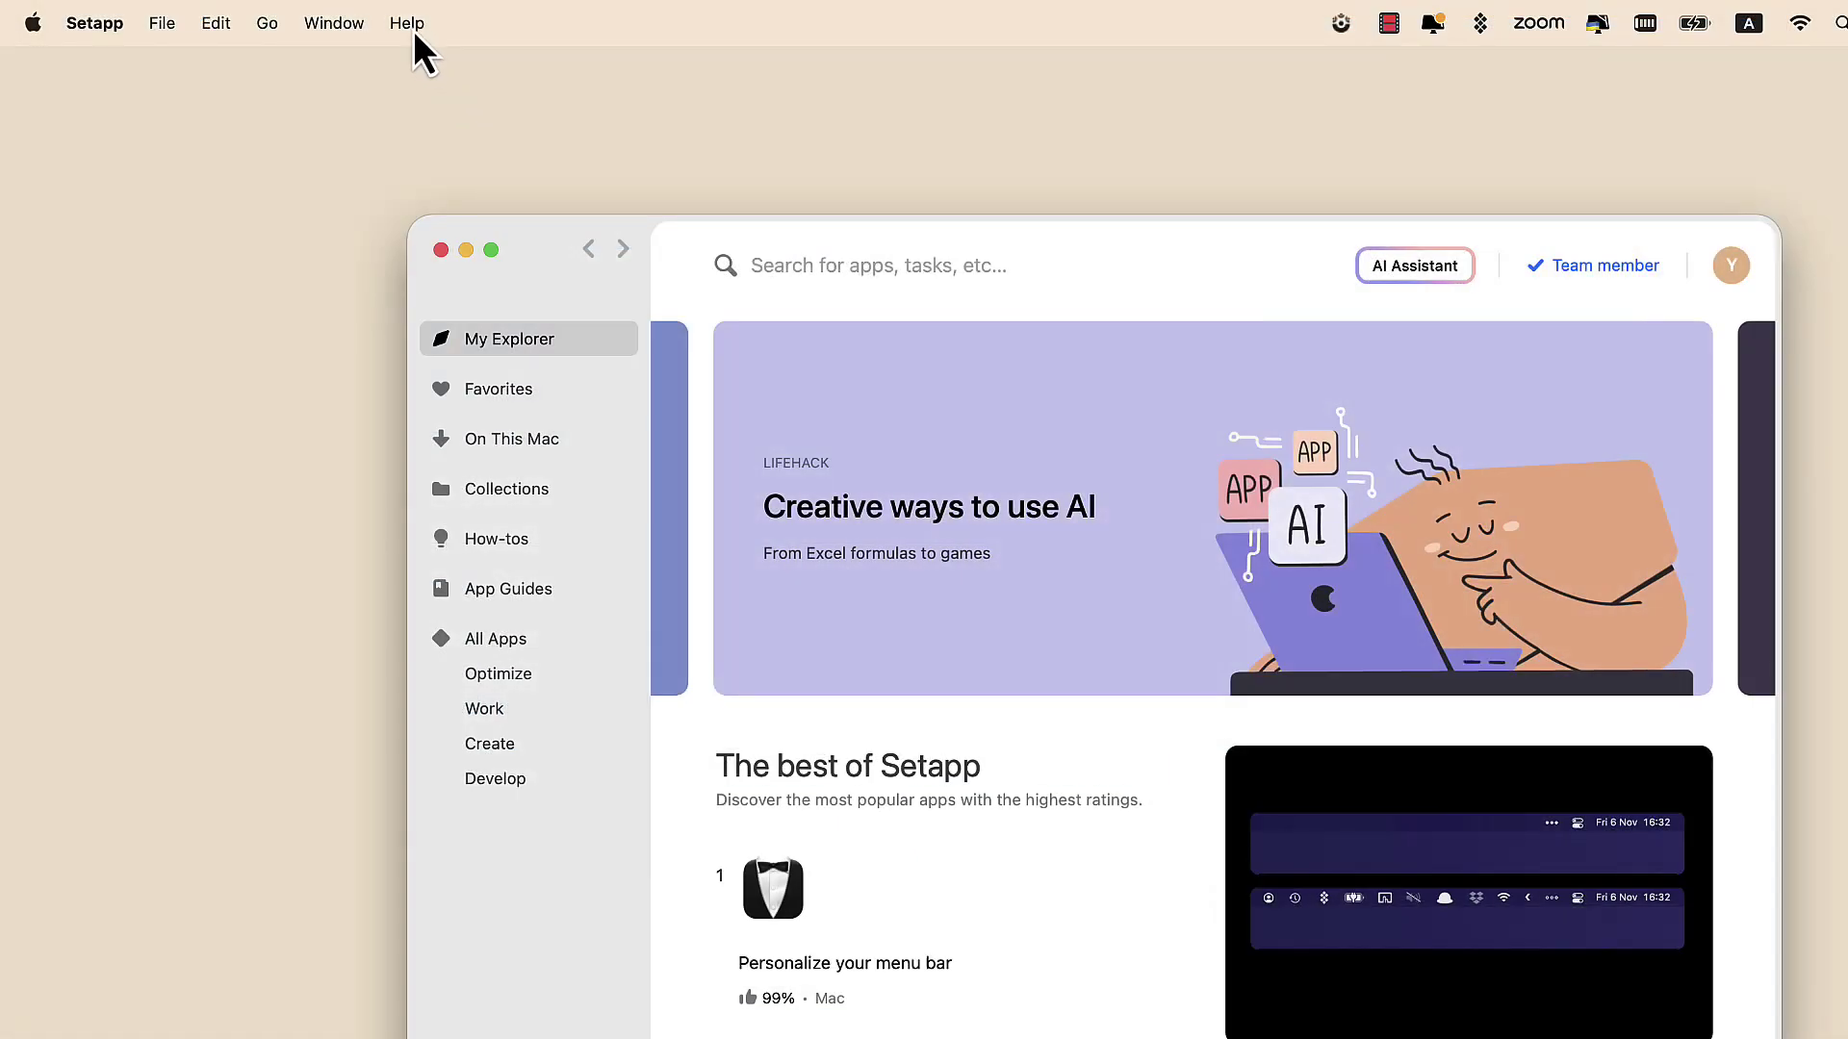
Step: Open the Feedback Form from Help > Provide Feedback
click(408, 24)
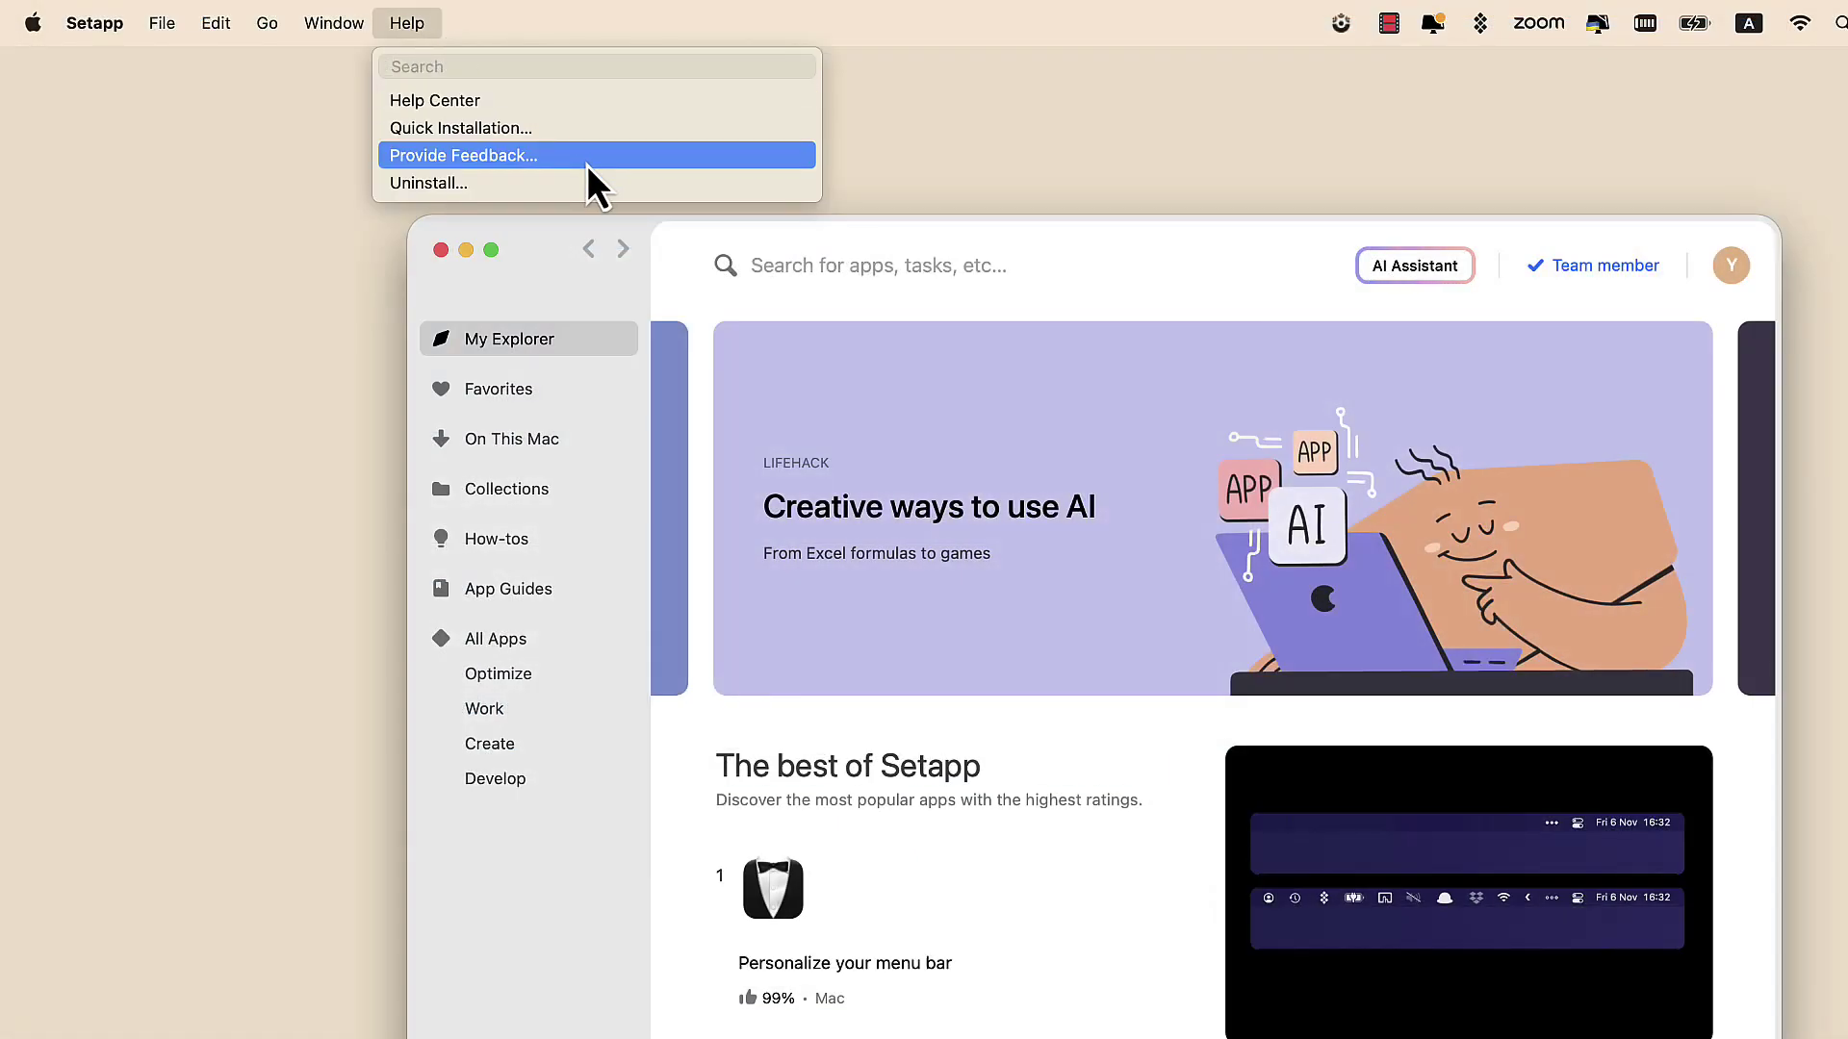
click(463, 155)
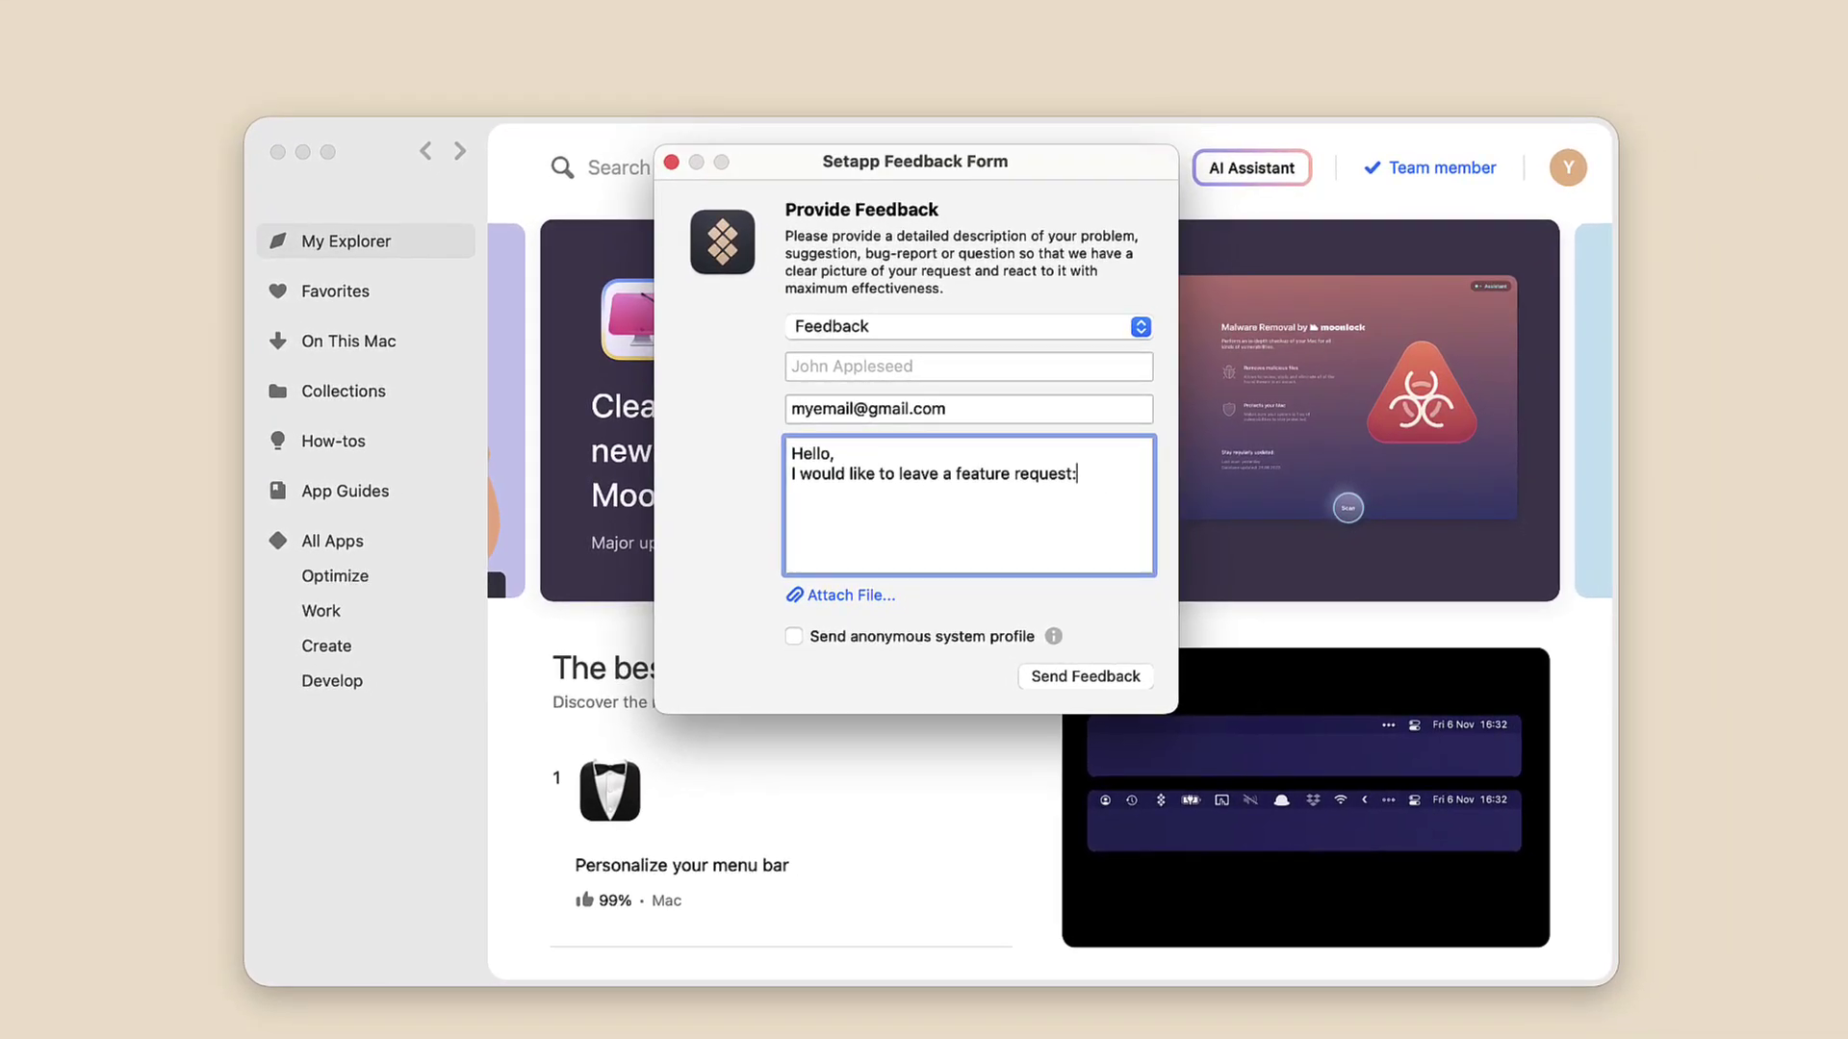